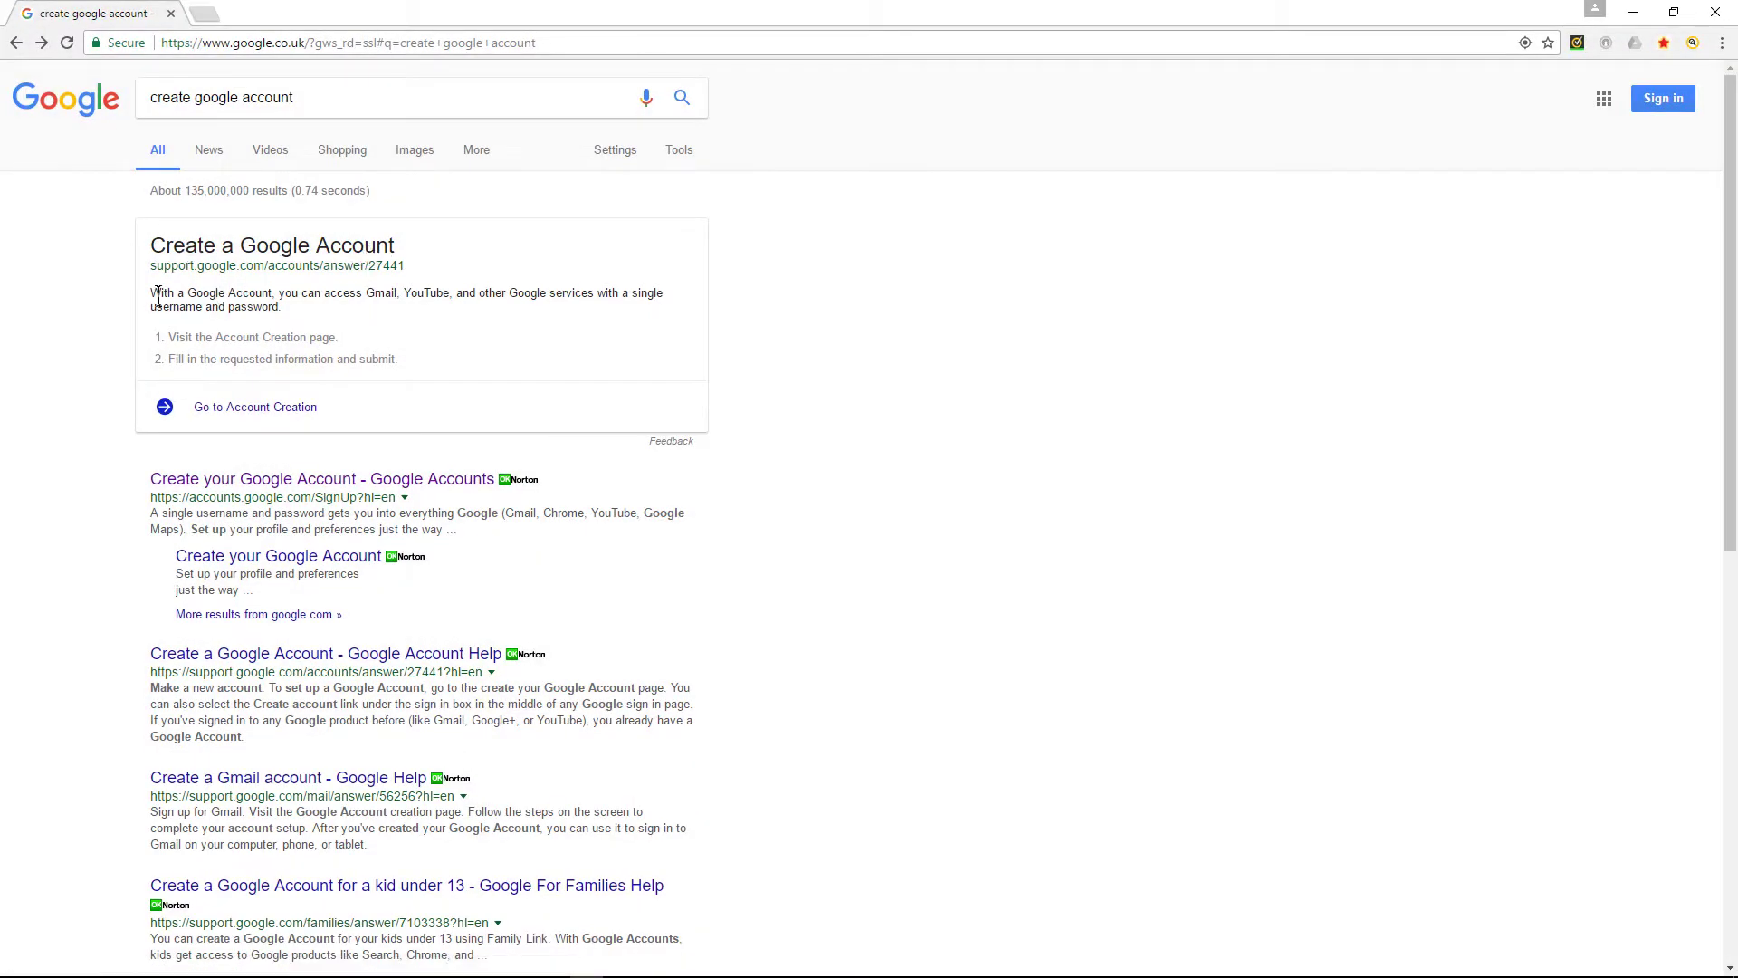
# Step: Review the Create a Google Account answer for 'create google account' and open the Create your Google Account page
pyautogui.moveTo(159, 295); pyautogui.dragTo(279, 309)
pyautogui.click(291, 304)
pyautogui.moveTo(149, 99); pyautogui.dragTo(321, 96)
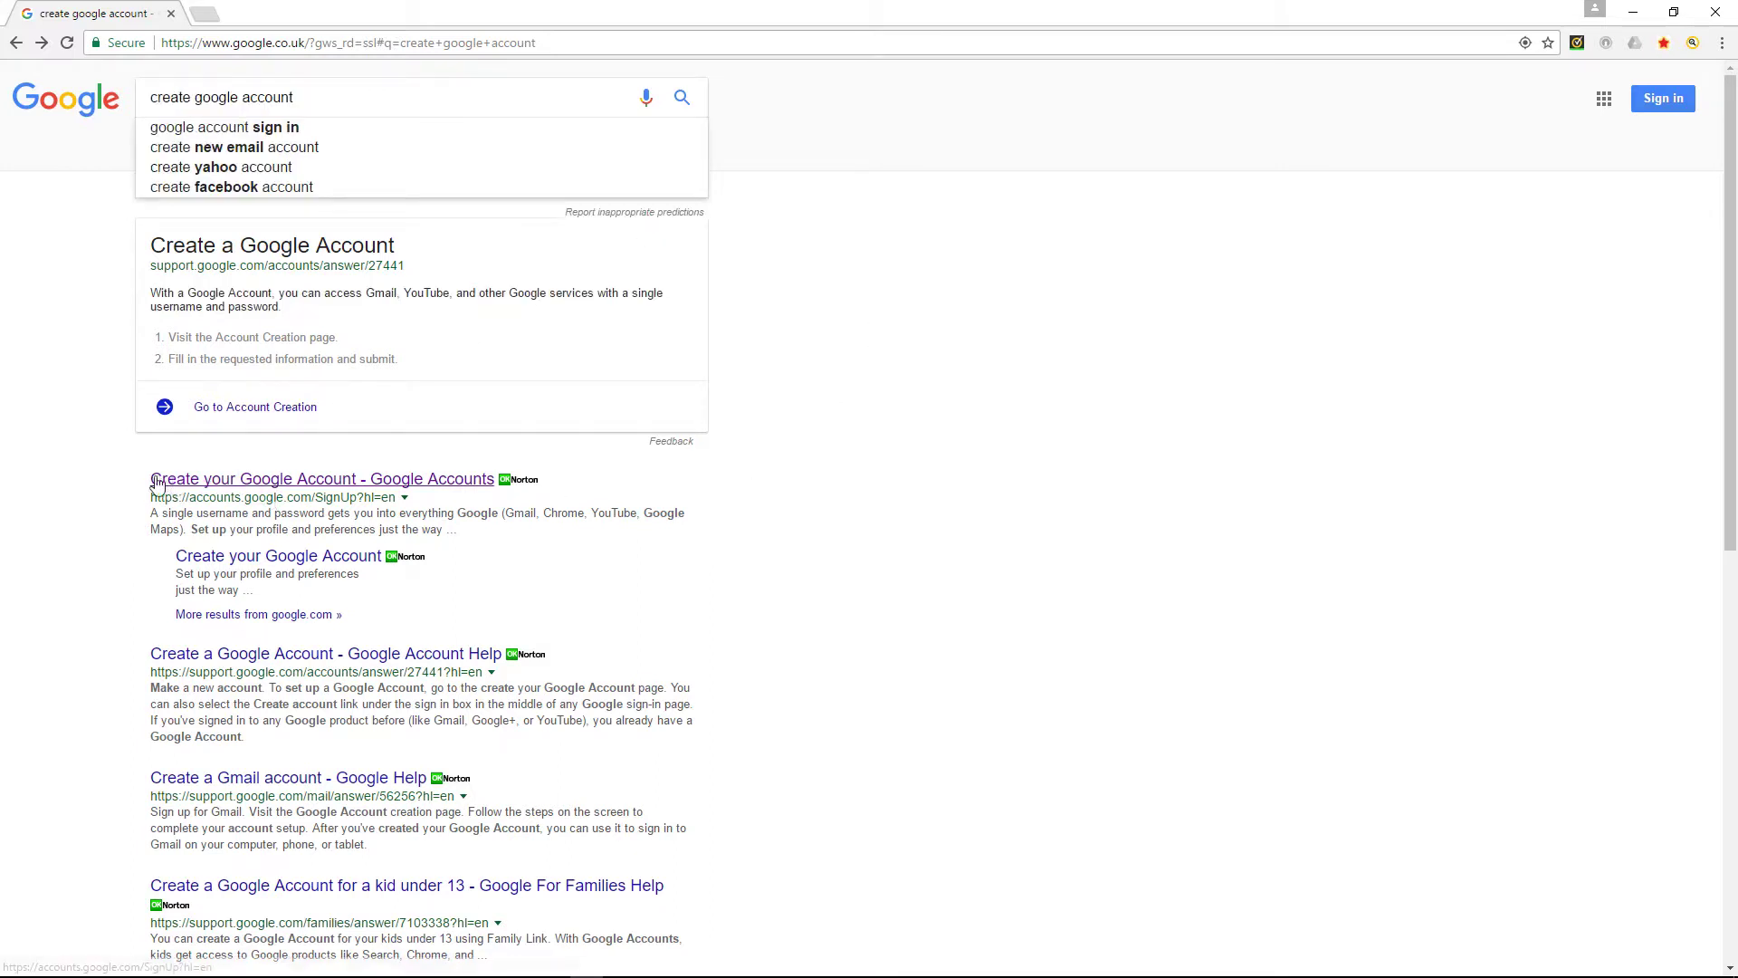
pyautogui.click(407, 478)
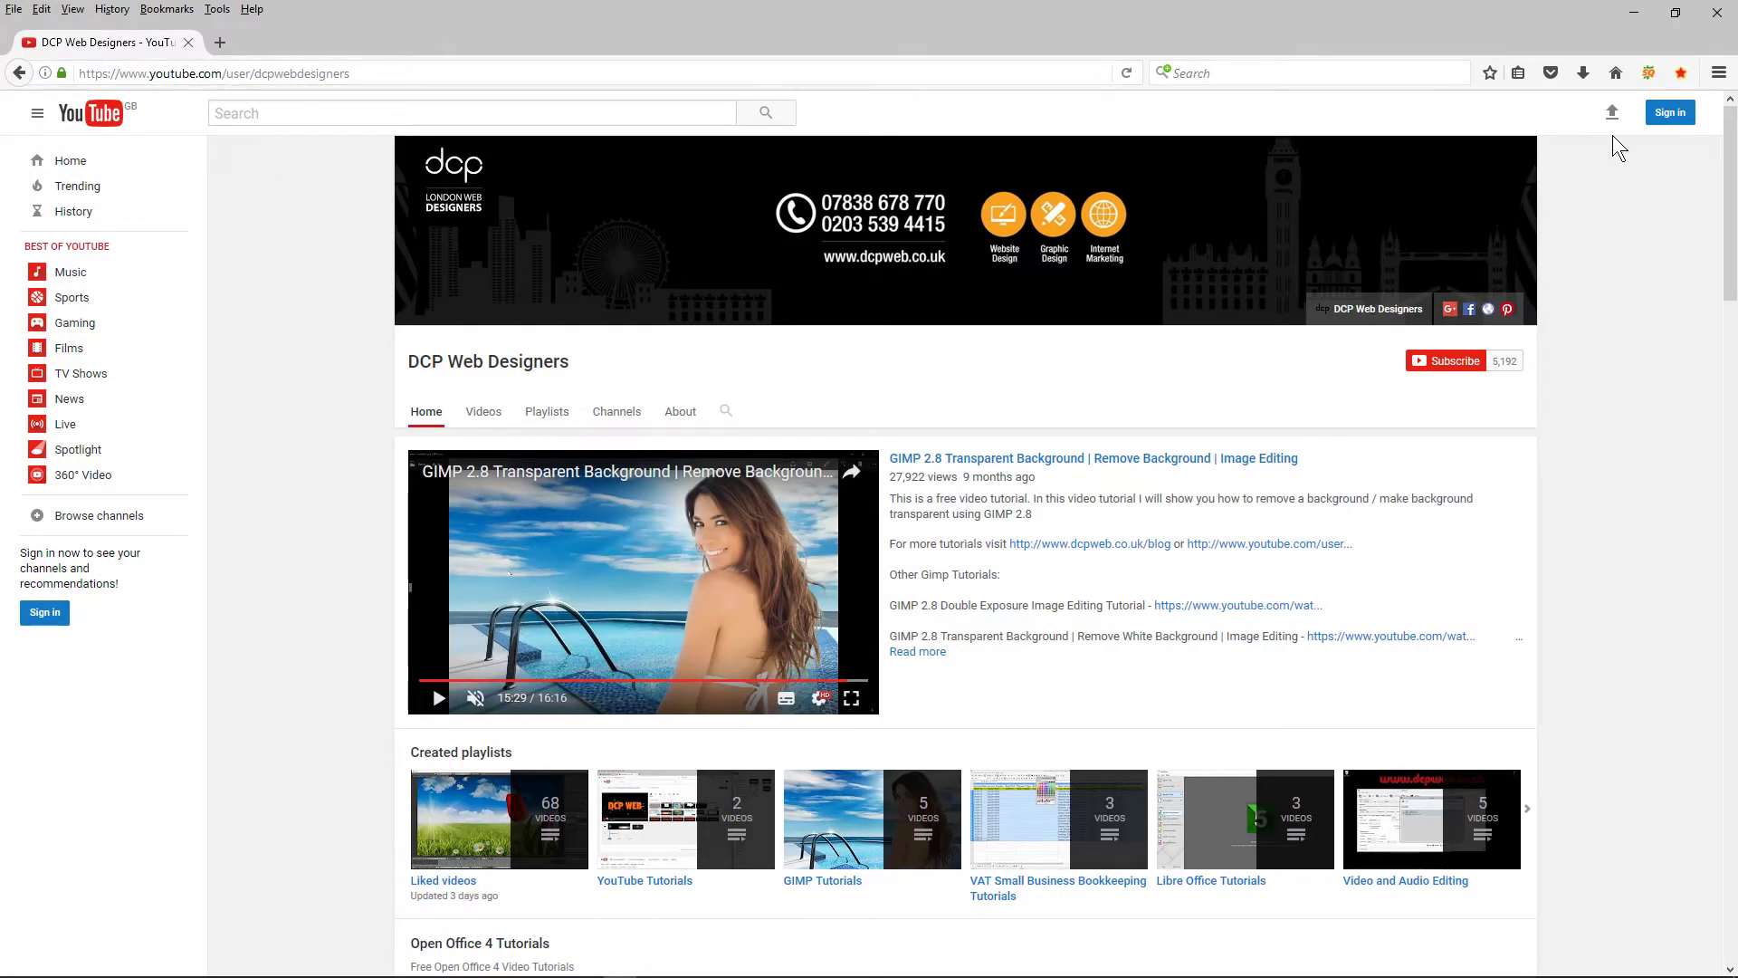
# Step: Sign in to YouTube with the channel's Google account and its password
pyautogui.click(1670, 113)
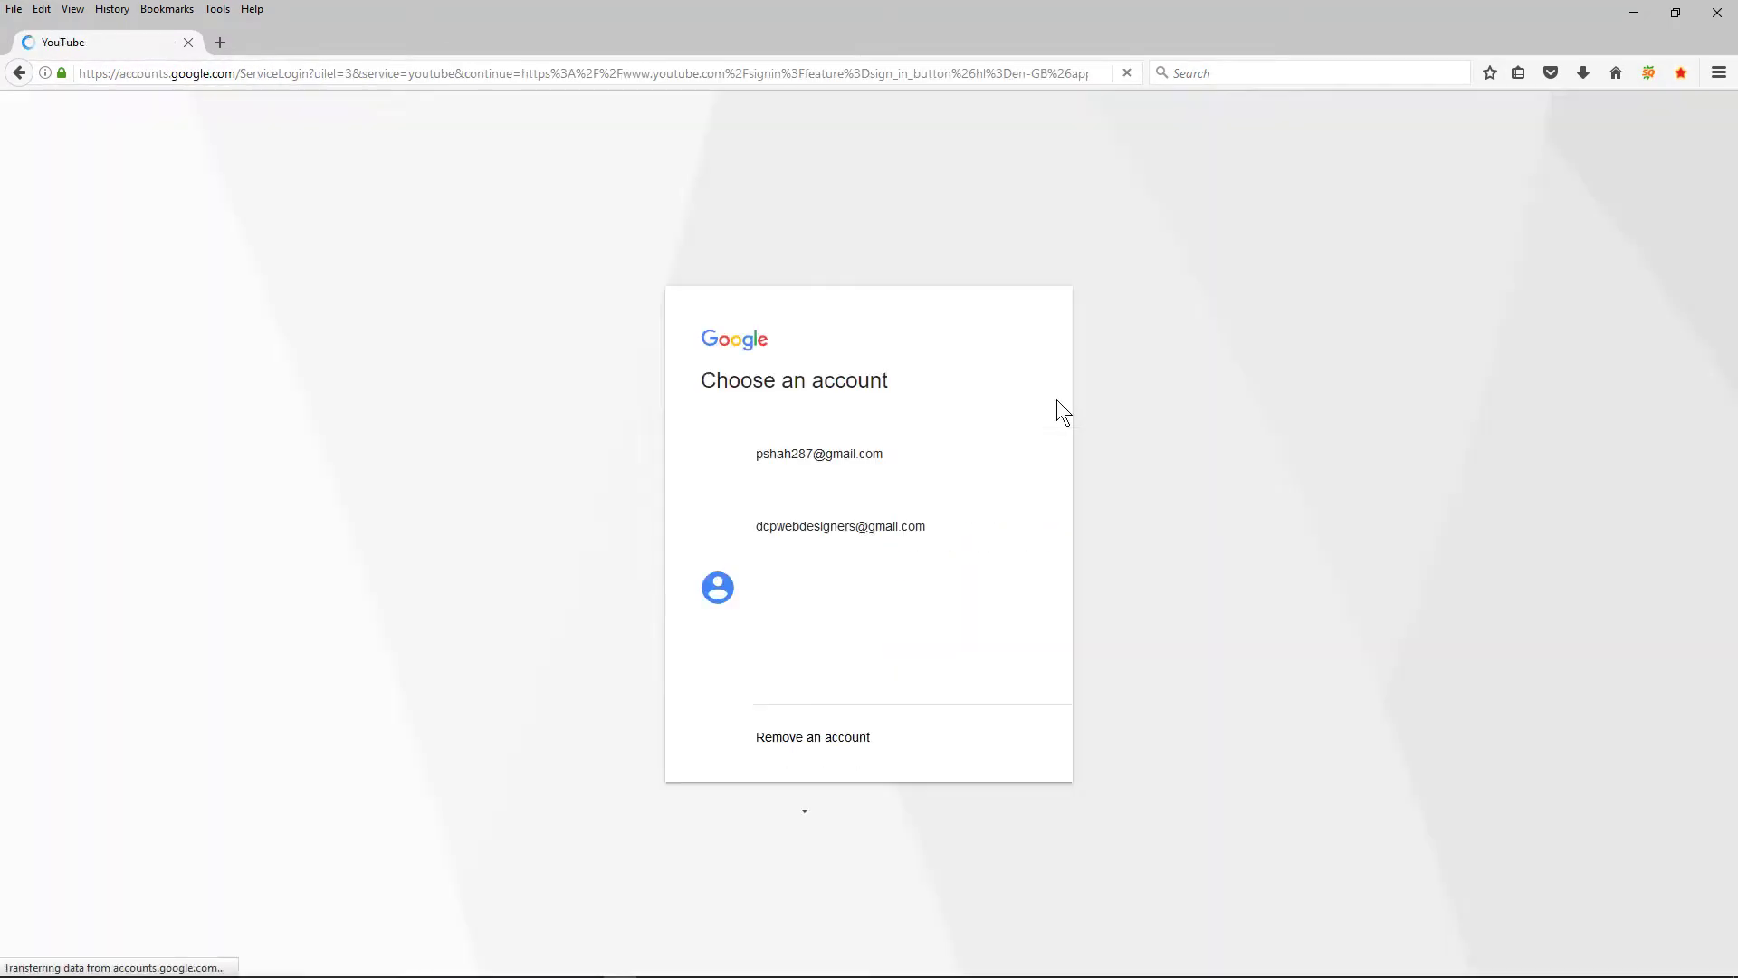
pyautogui.click(798, 451)
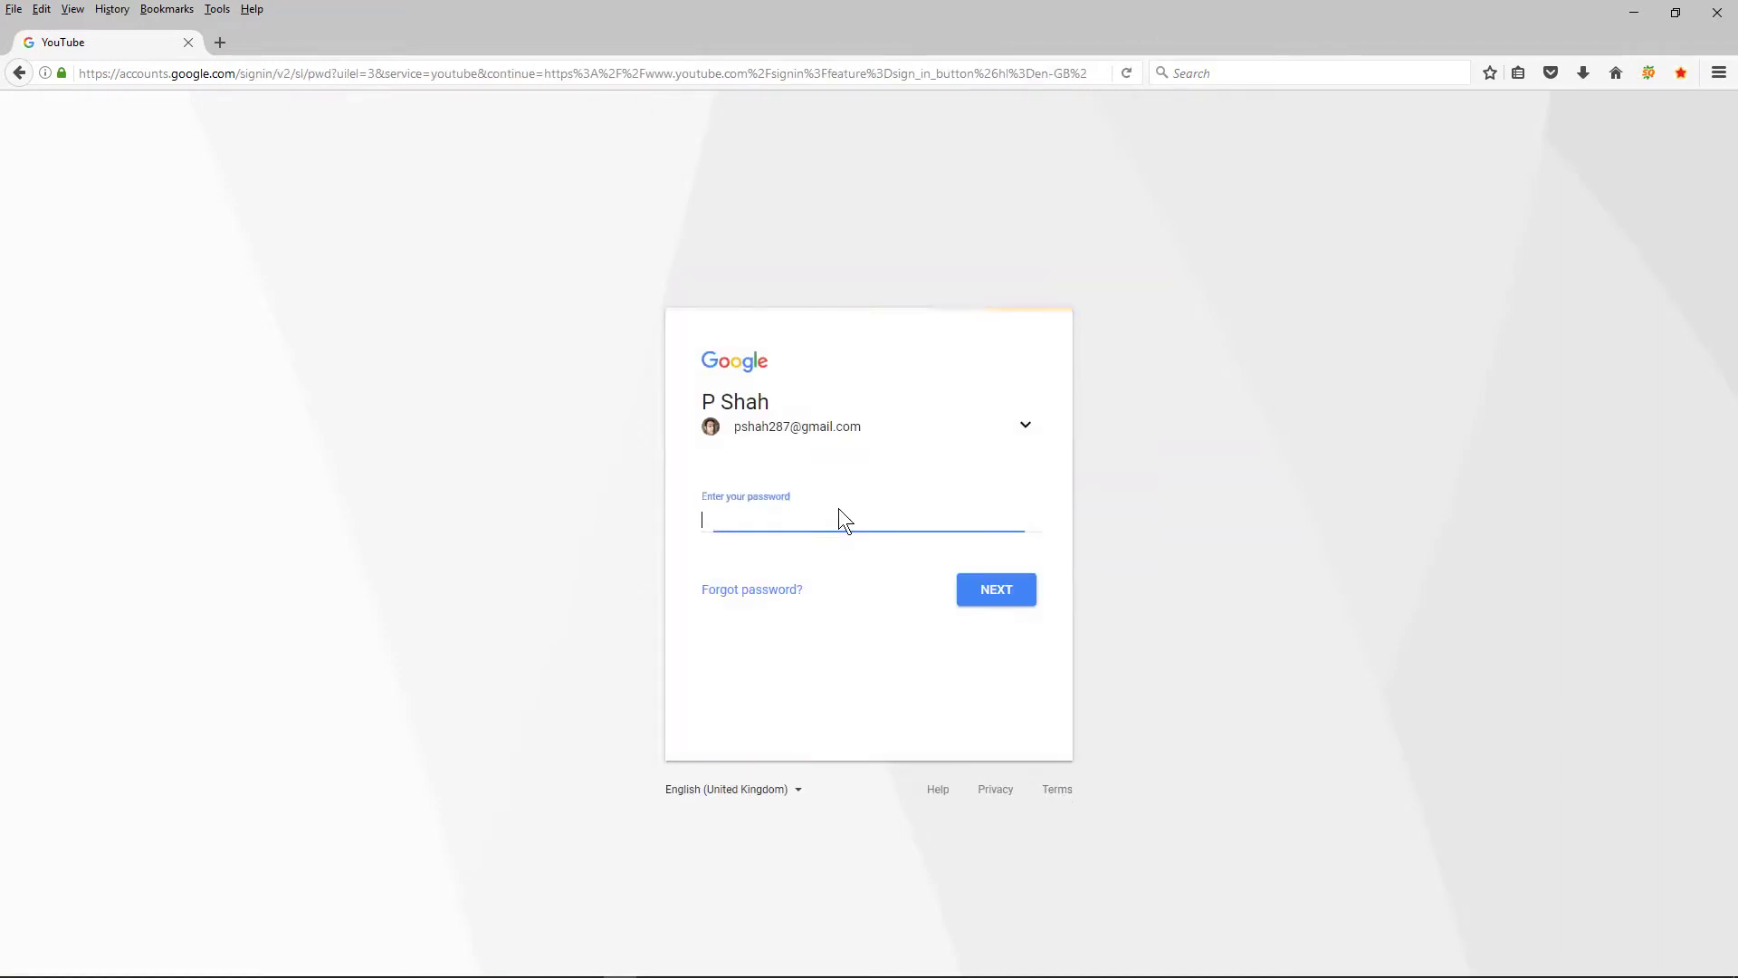
pyautogui.write('••••••••••••')
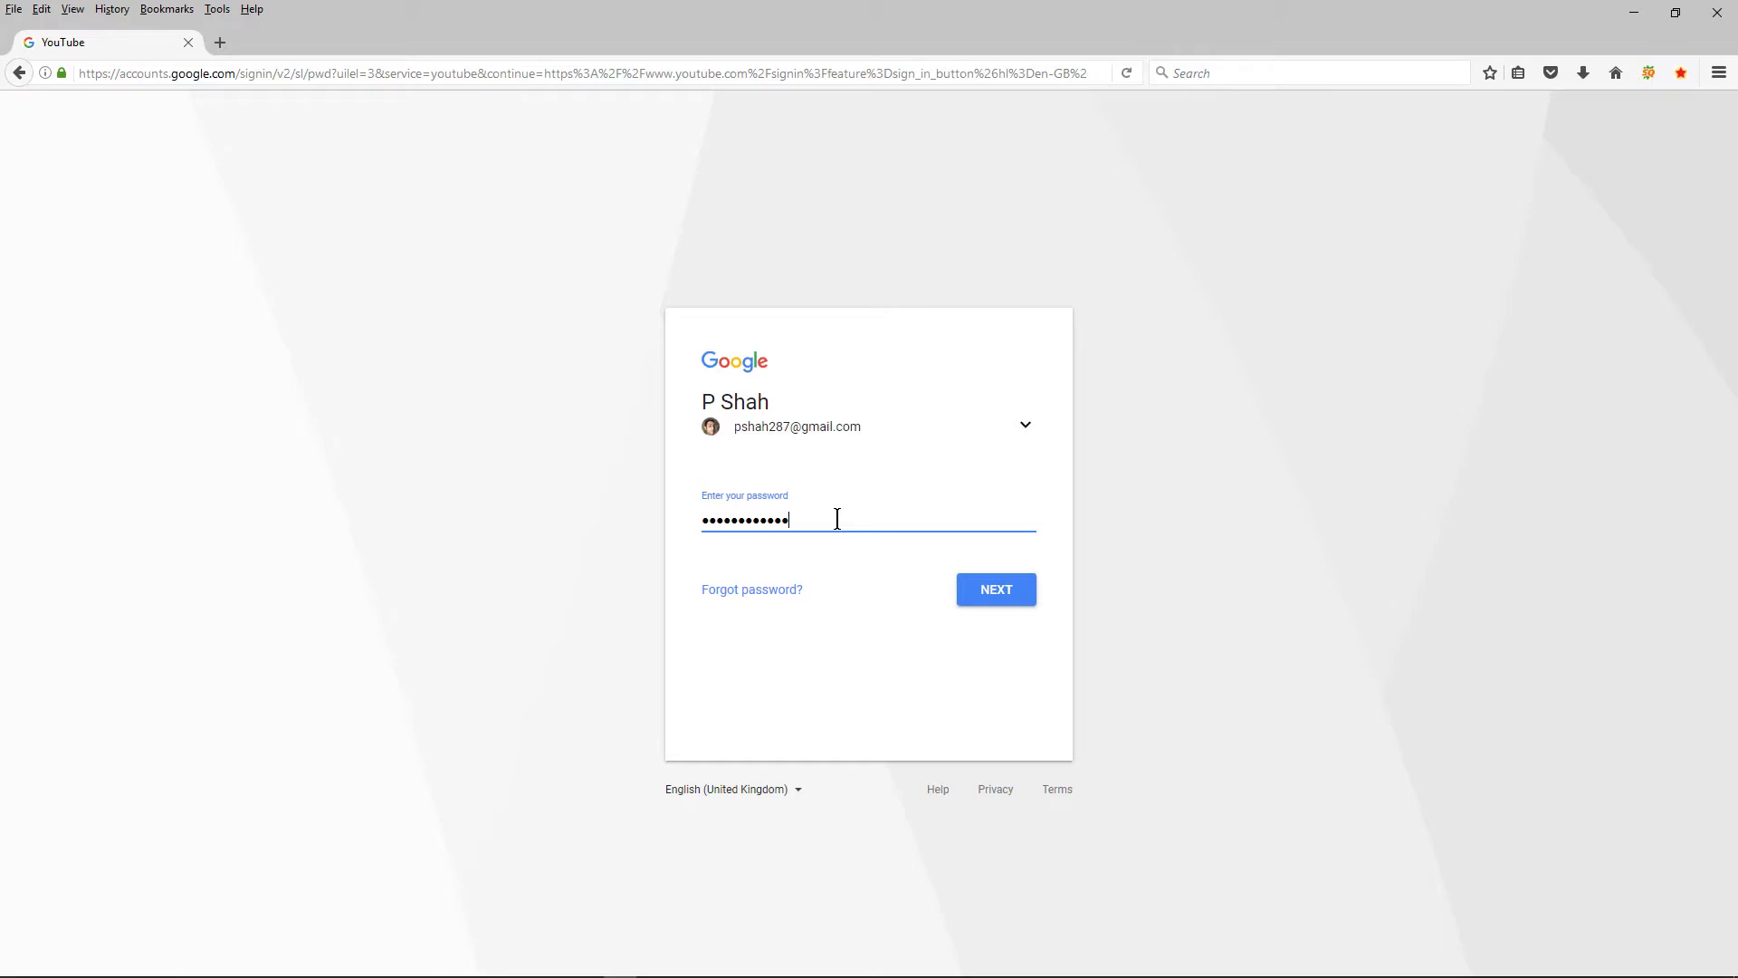
pyautogui.press('Return')
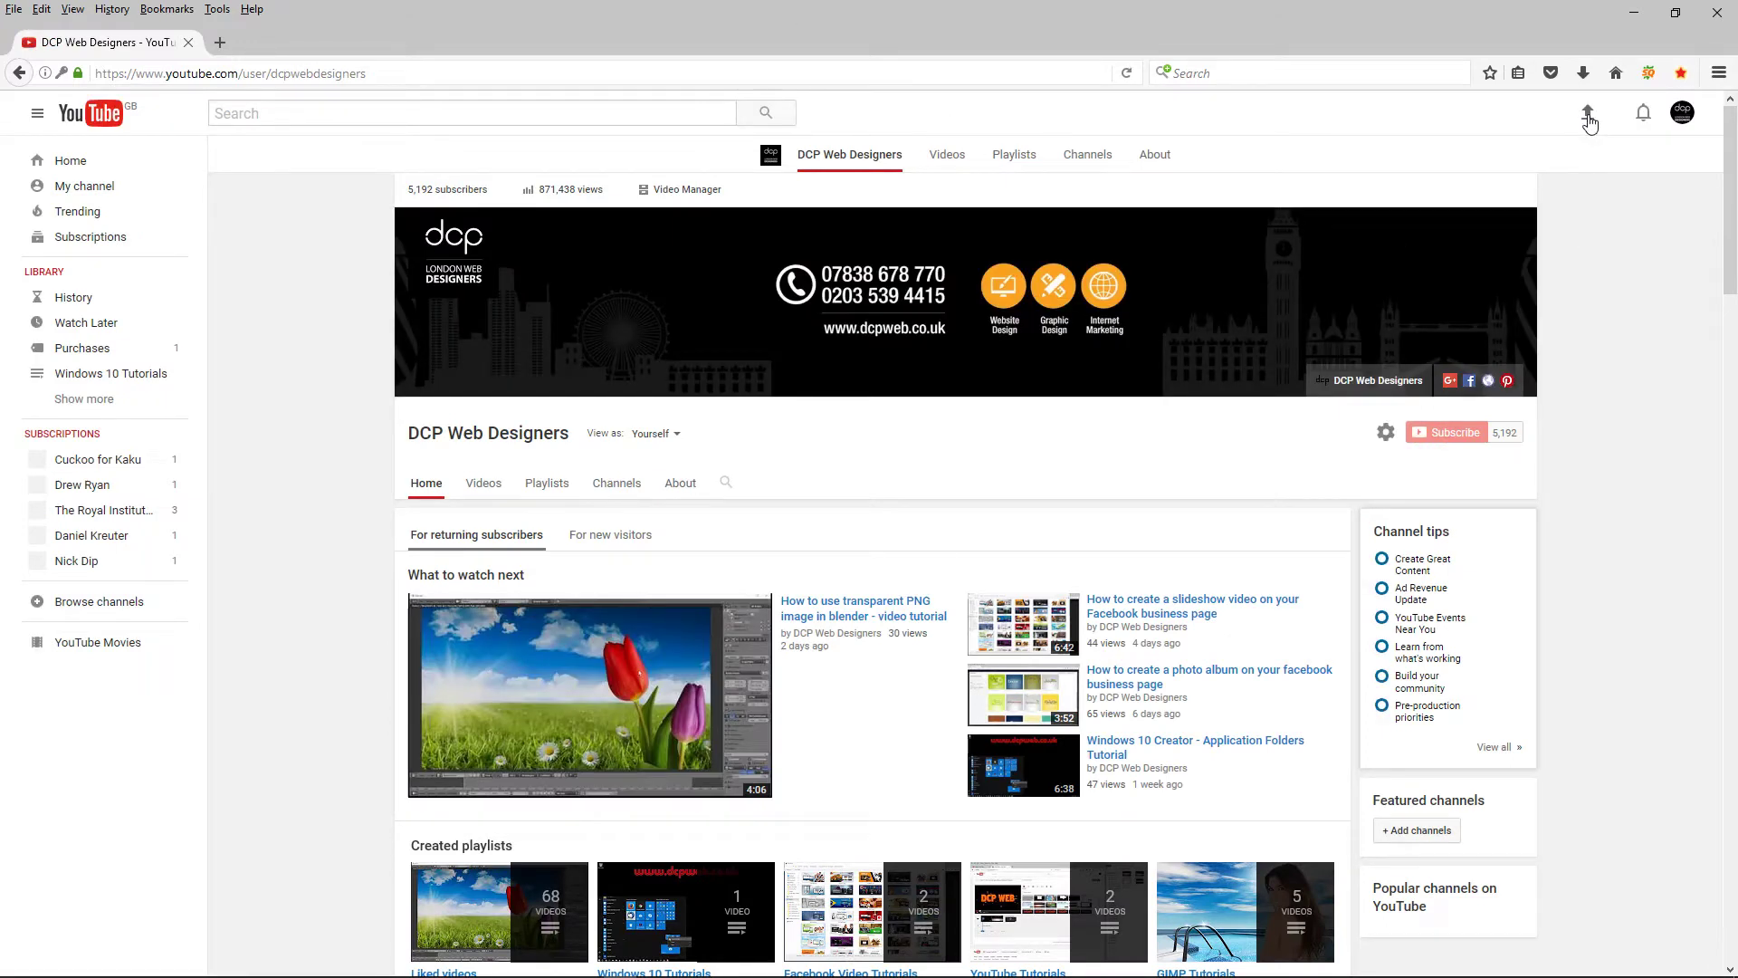
# Step: Upload the tutorial video file as Private and select the trailing 01 in its title
pyautogui.click(1588, 114)
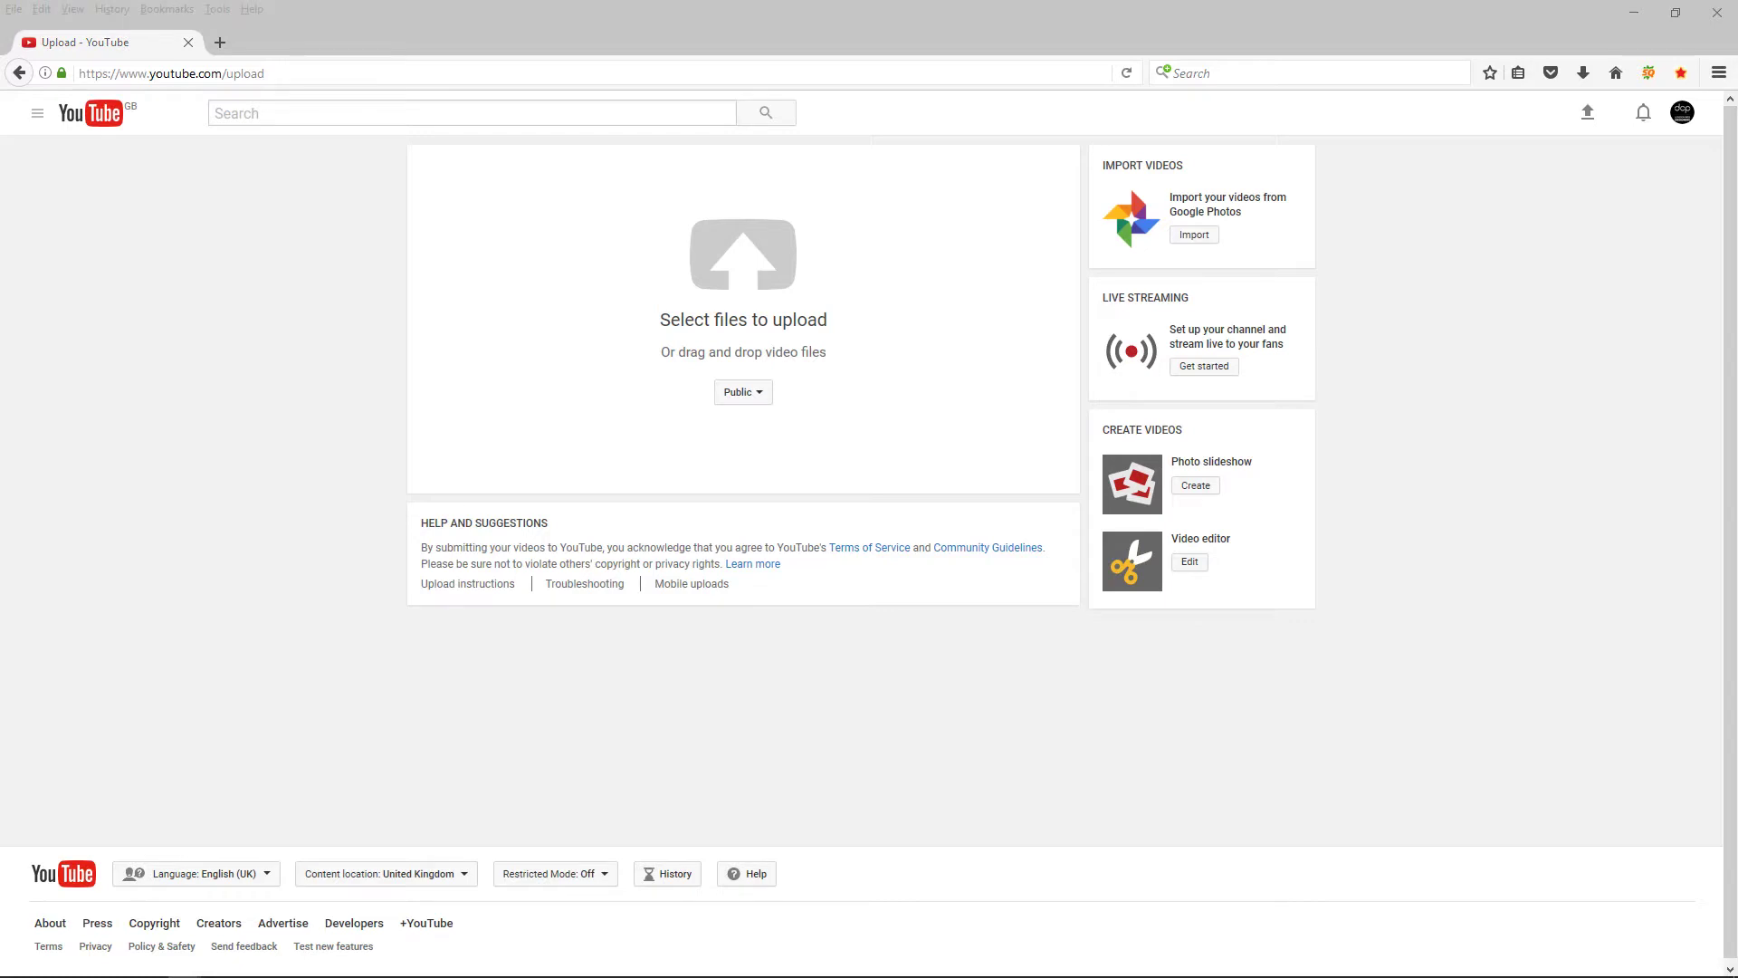
pyautogui.moveTo(1340, 385); pyautogui.dragTo(916, 308)
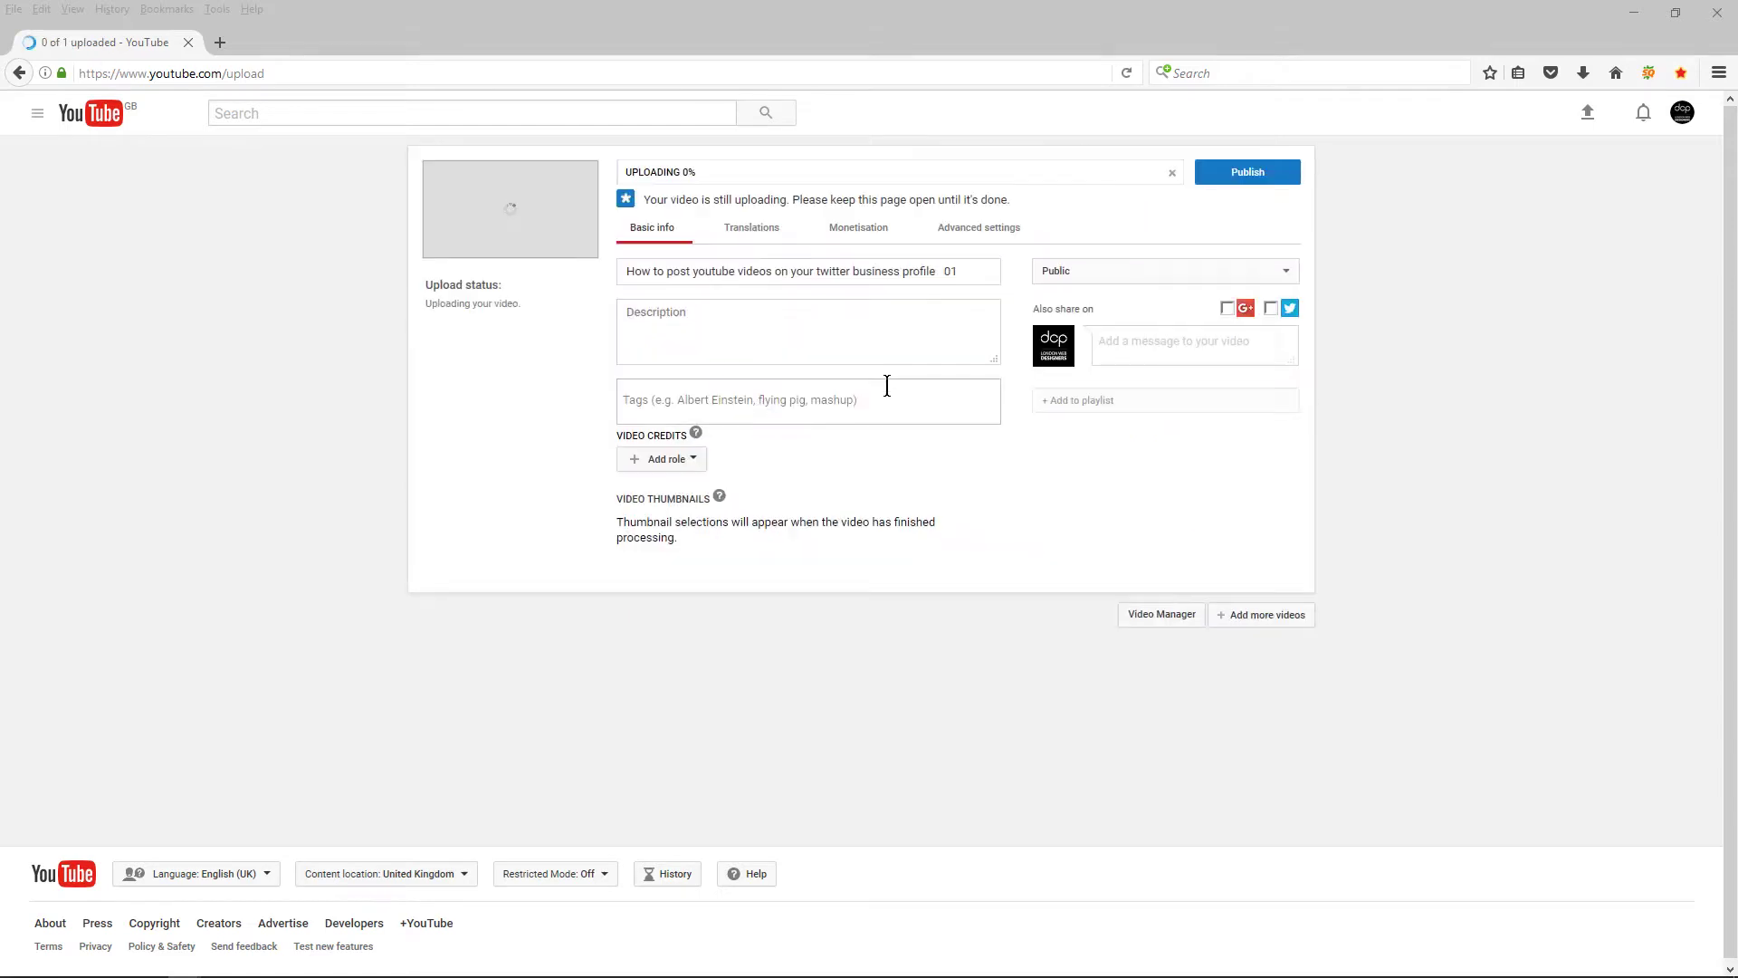
pyautogui.click(1132, 273)
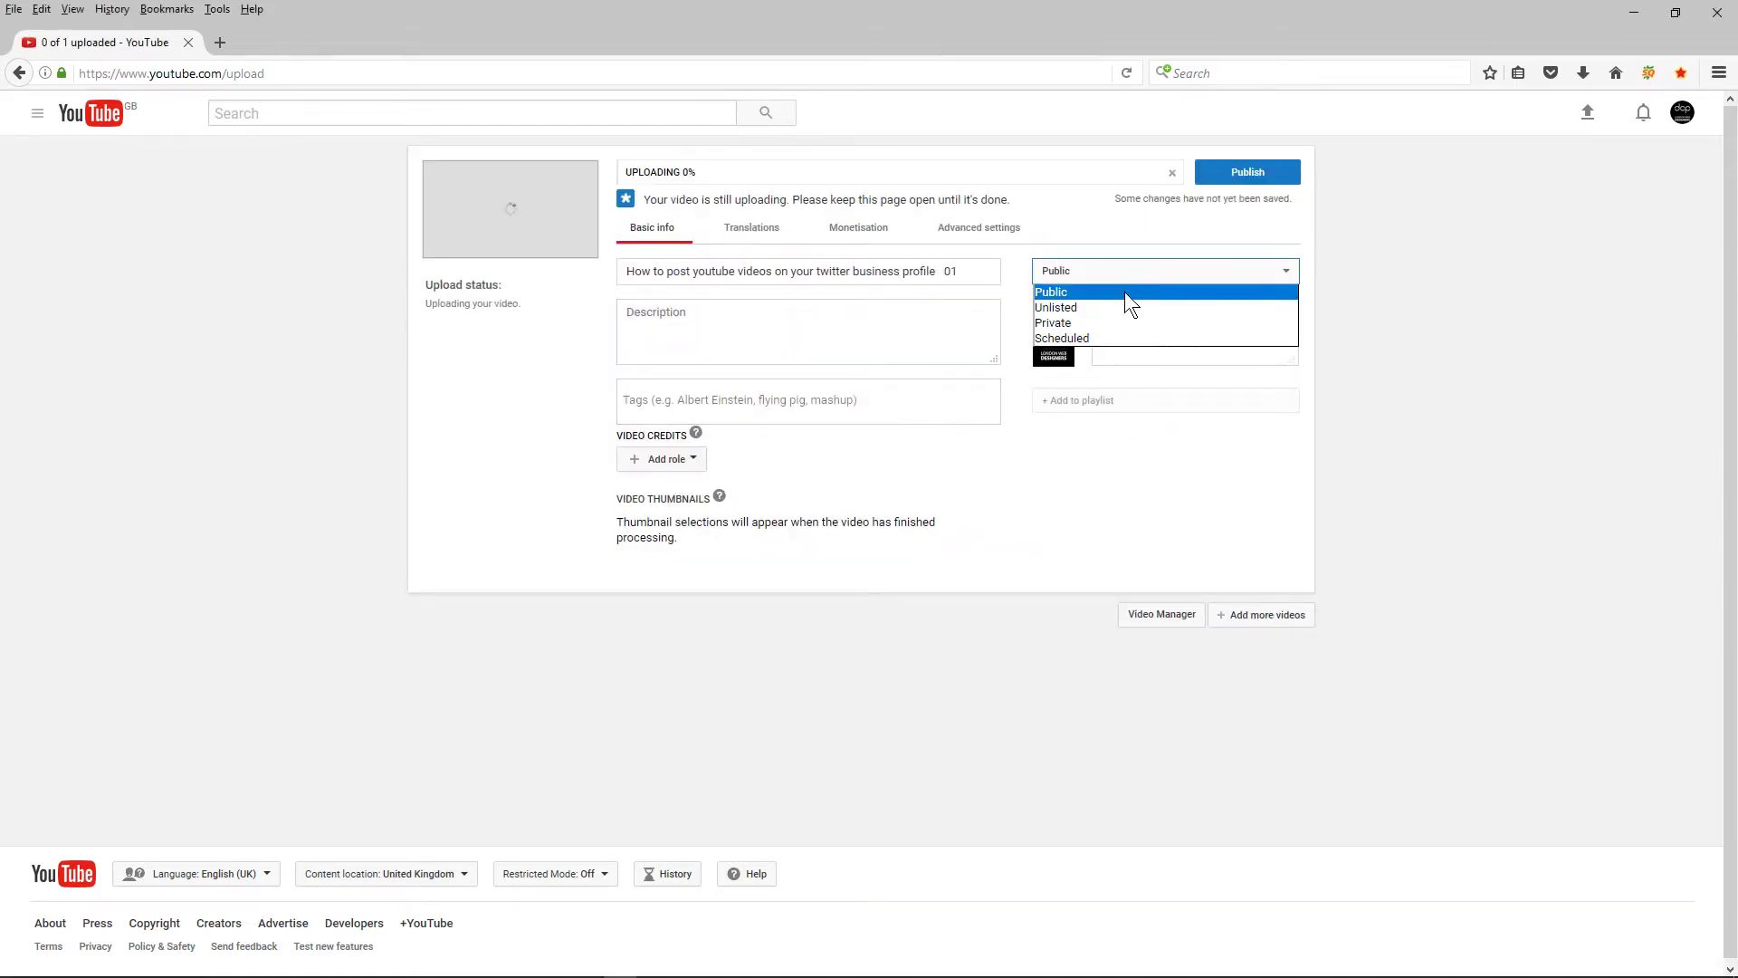
pyautogui.click(1120, 322)
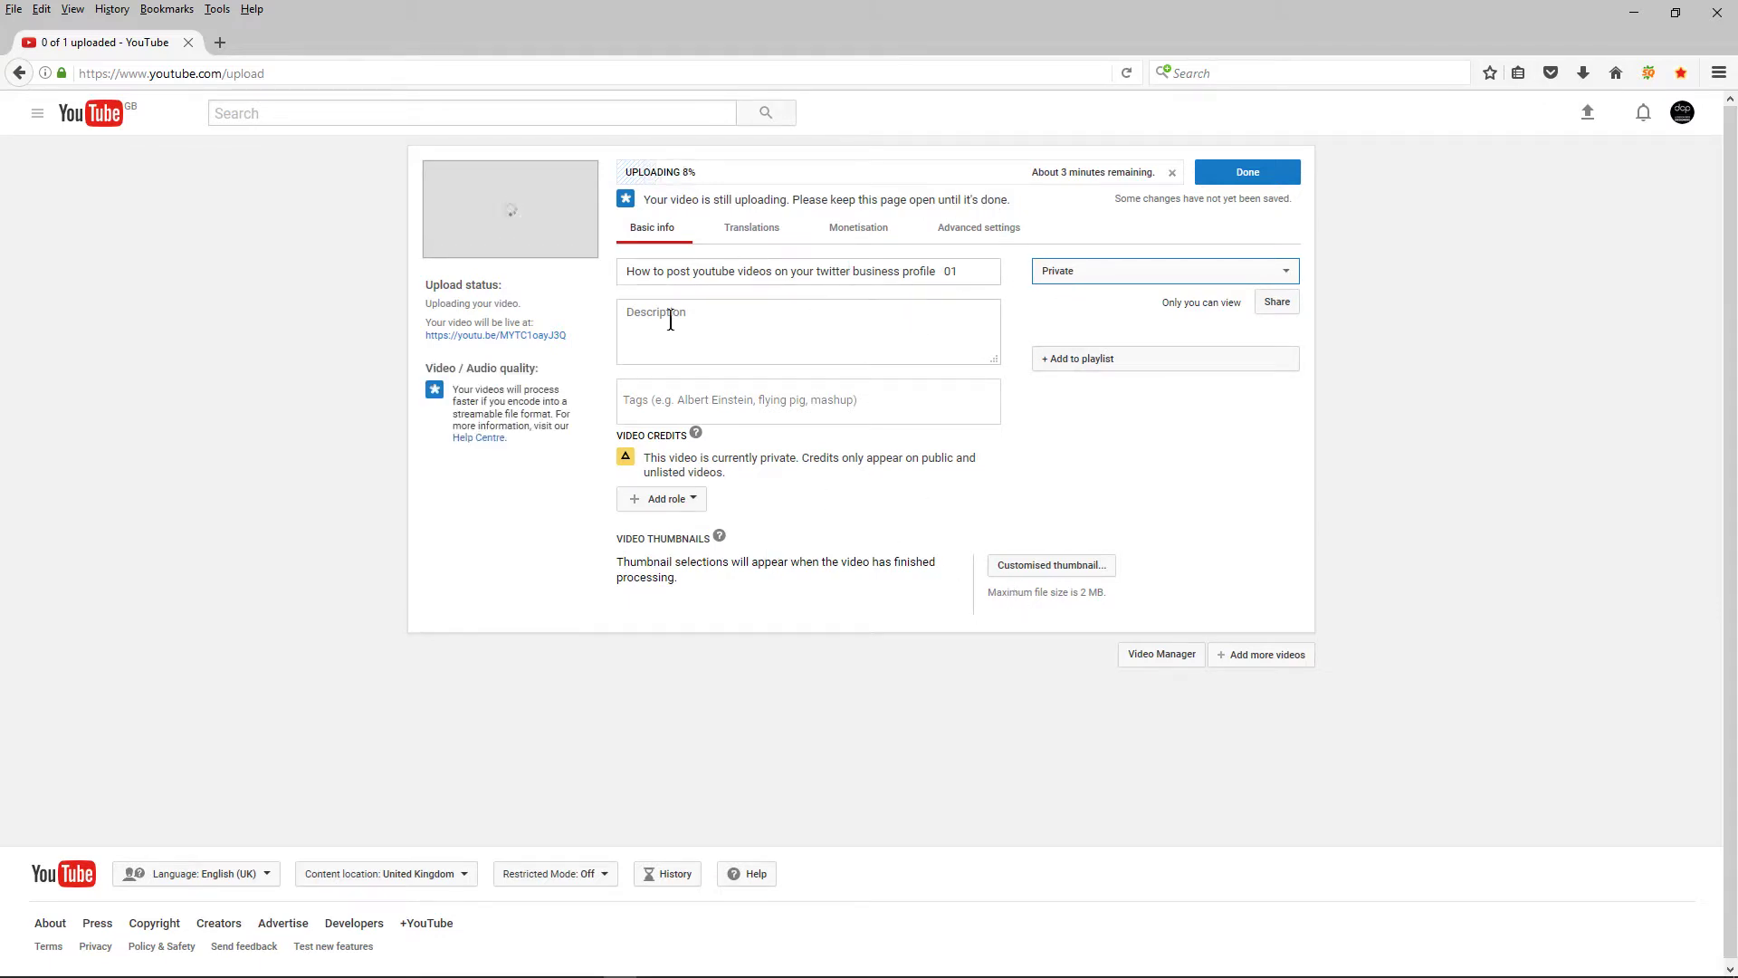
pyautogui.moveTo(929, 272); pyautogui.dragTo(996, 272)
# Step: Delete ' 01' from the title and start the description with 'This is a free video tutorial. In this video tutorial I will show you'
pyautogui.press('BackSpace')
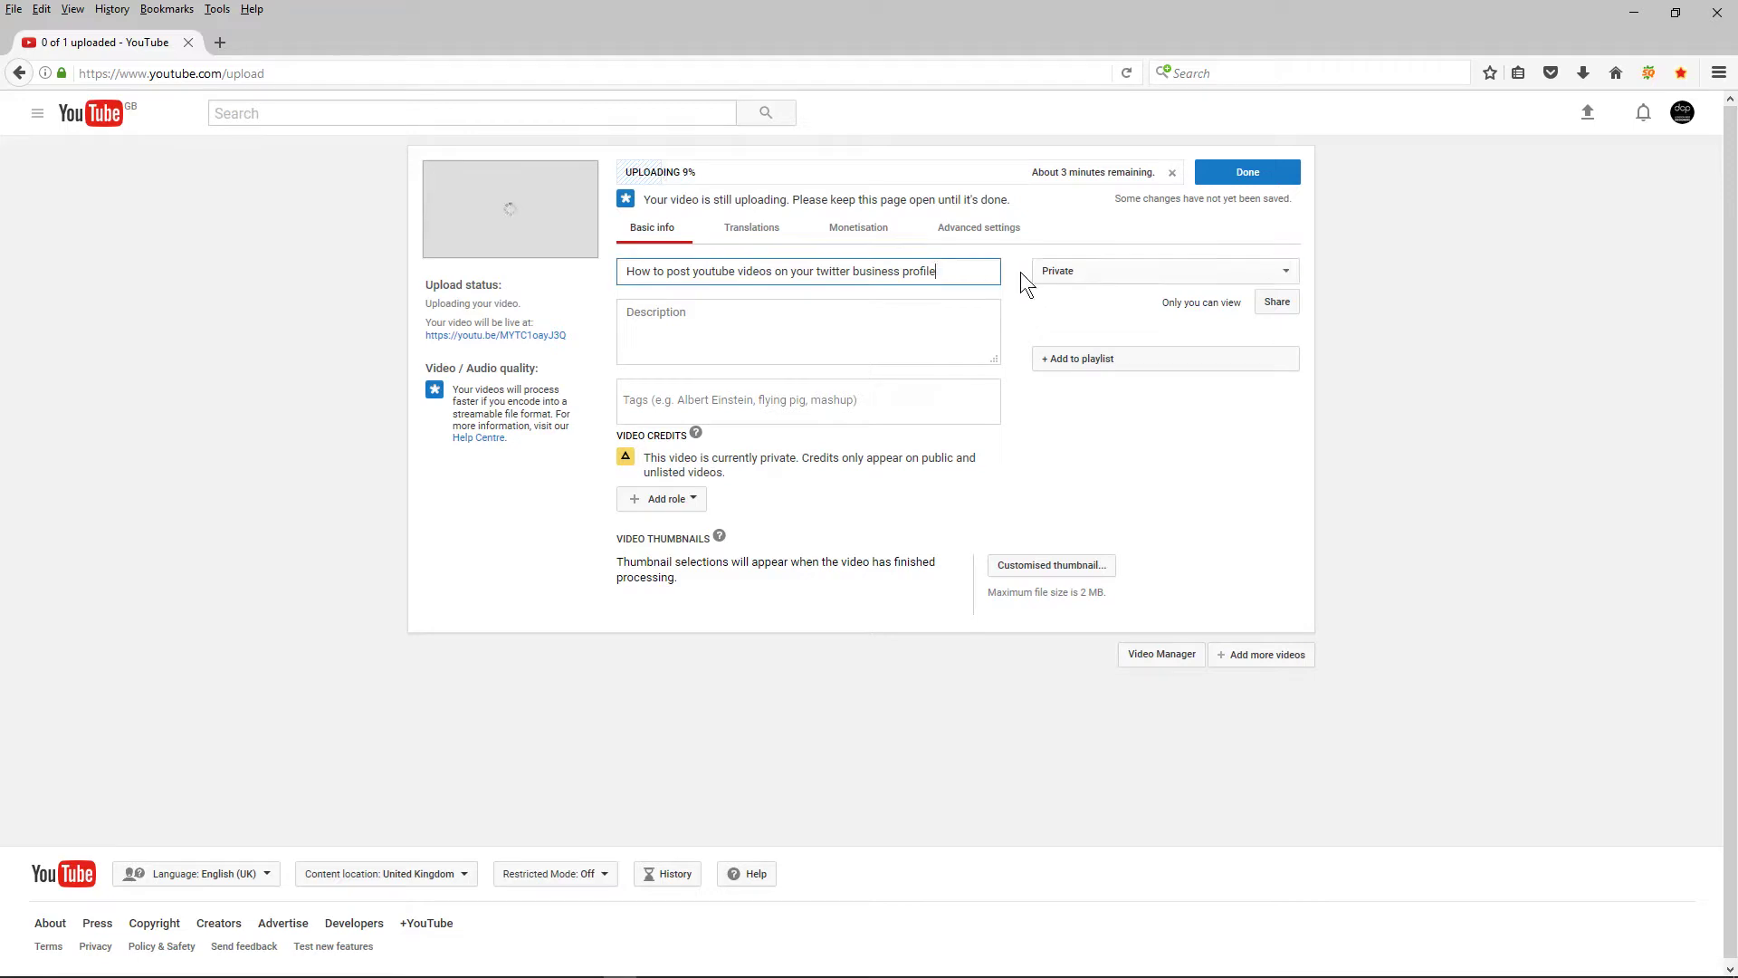
pyautogui.moveTo(623, 271); pyautogui.dragTo(952, 273)
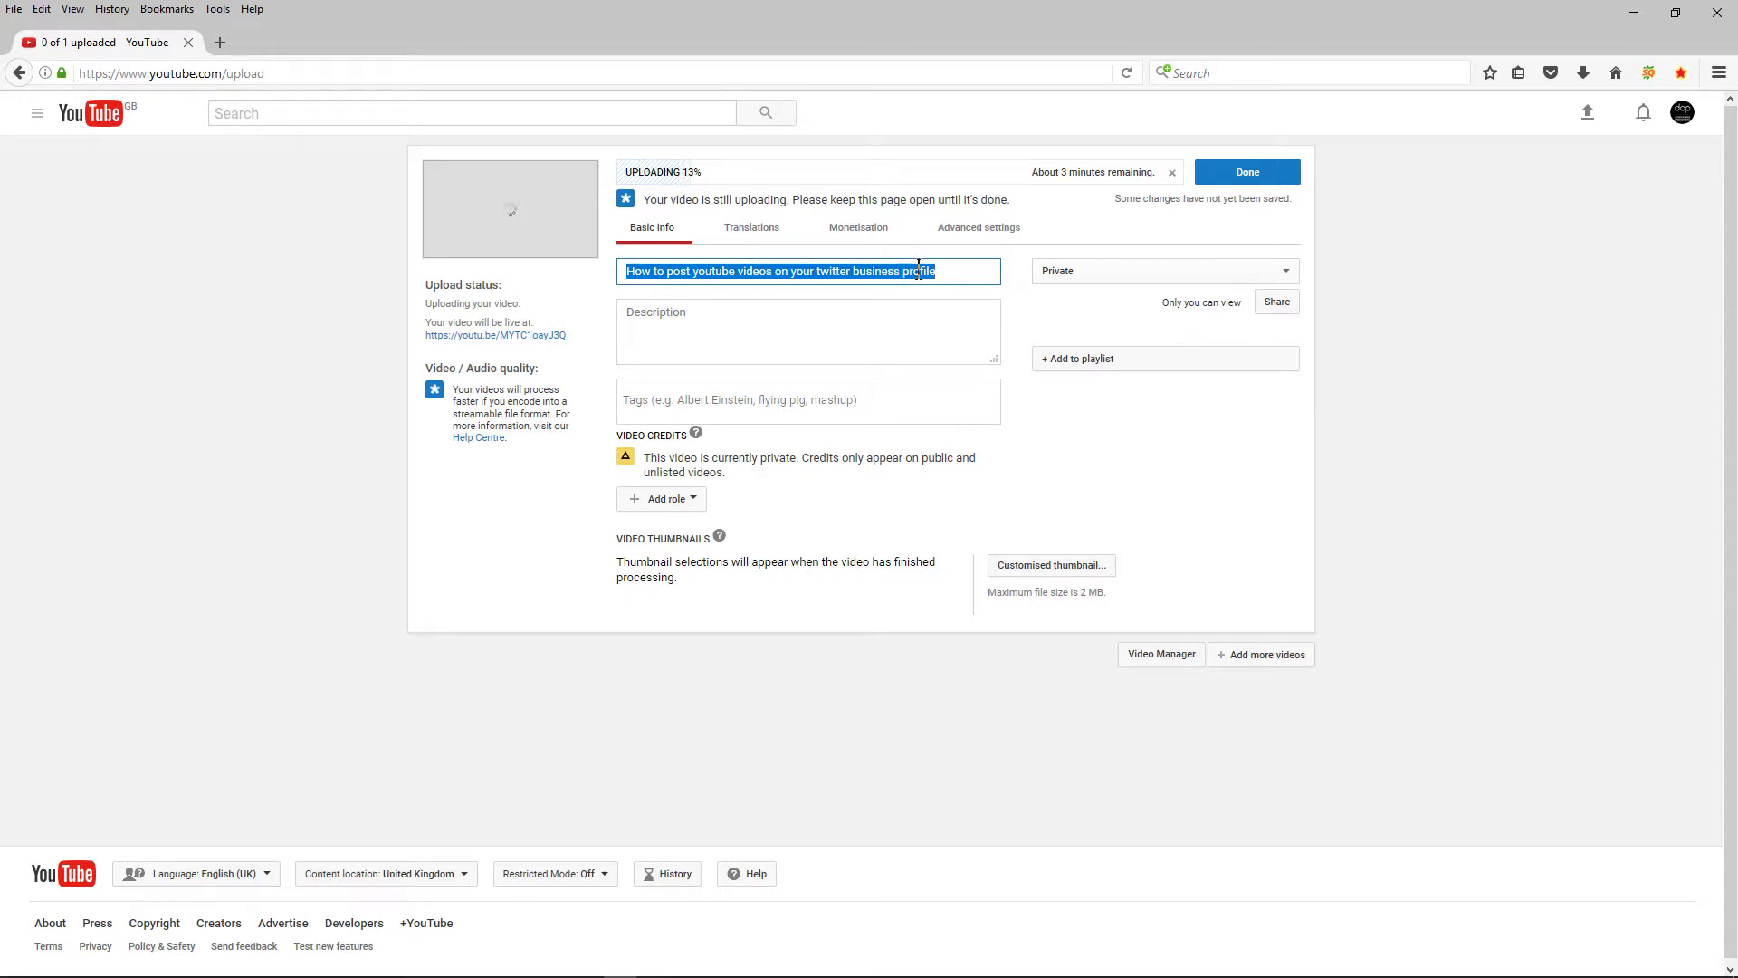
pyautogui.click(813, 319)
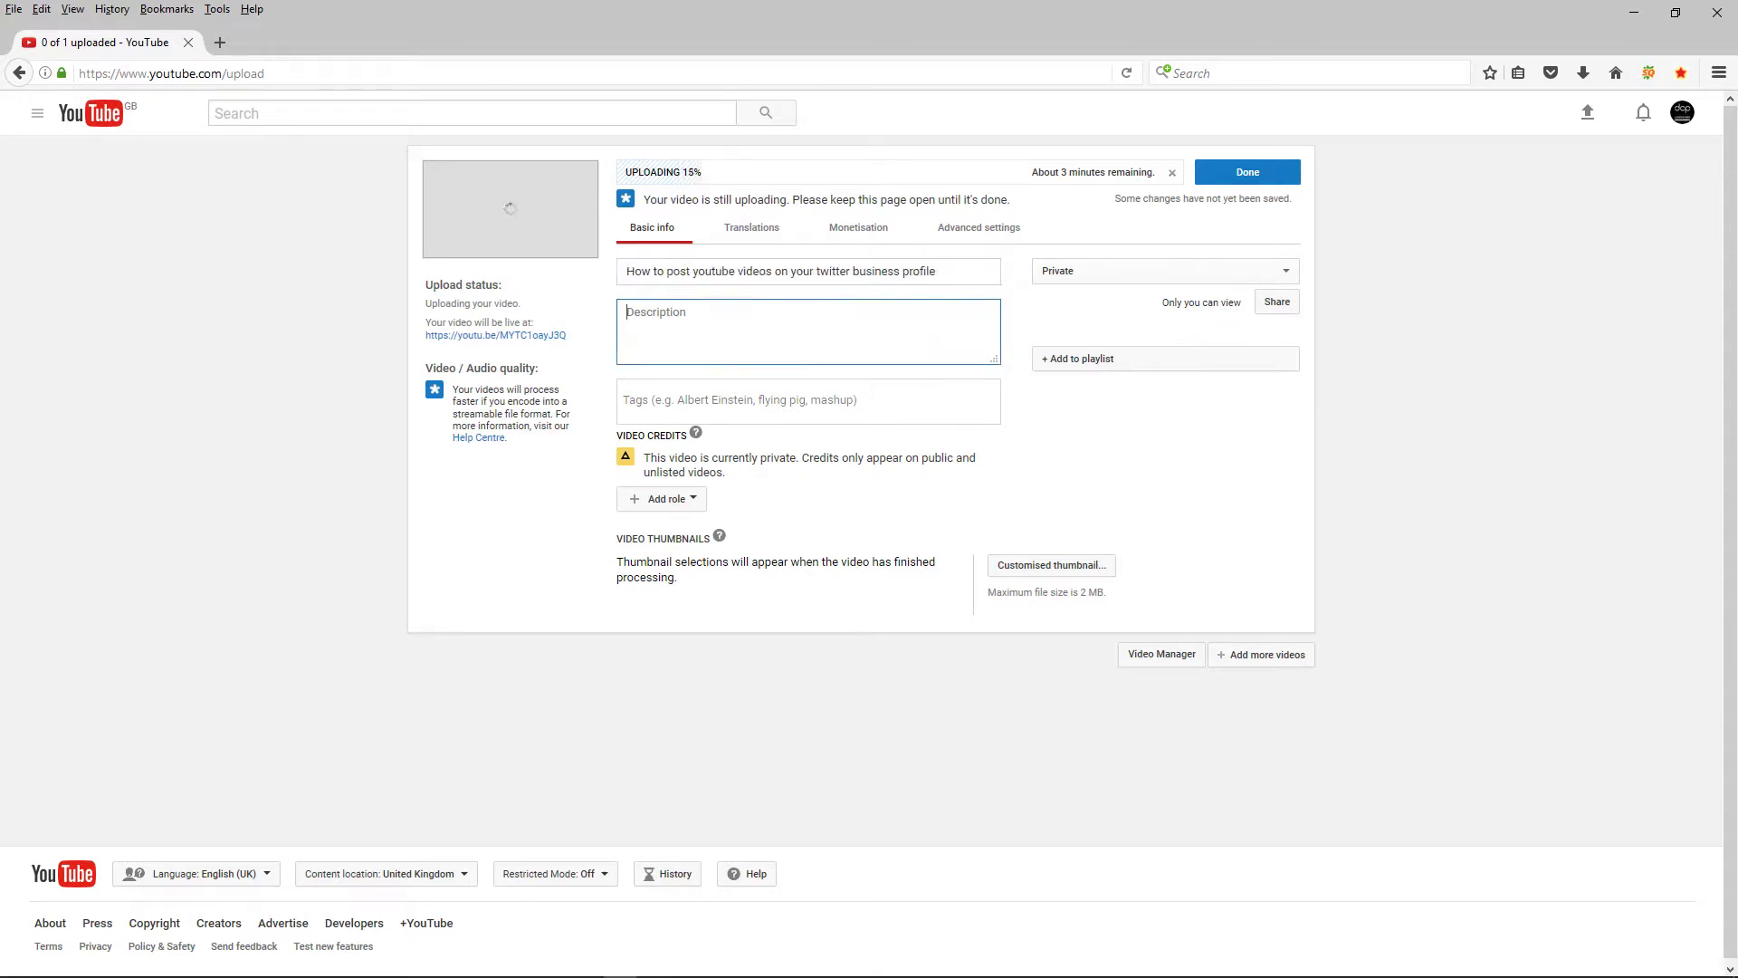
pyautogui.hotkey('alt', 'Tab')
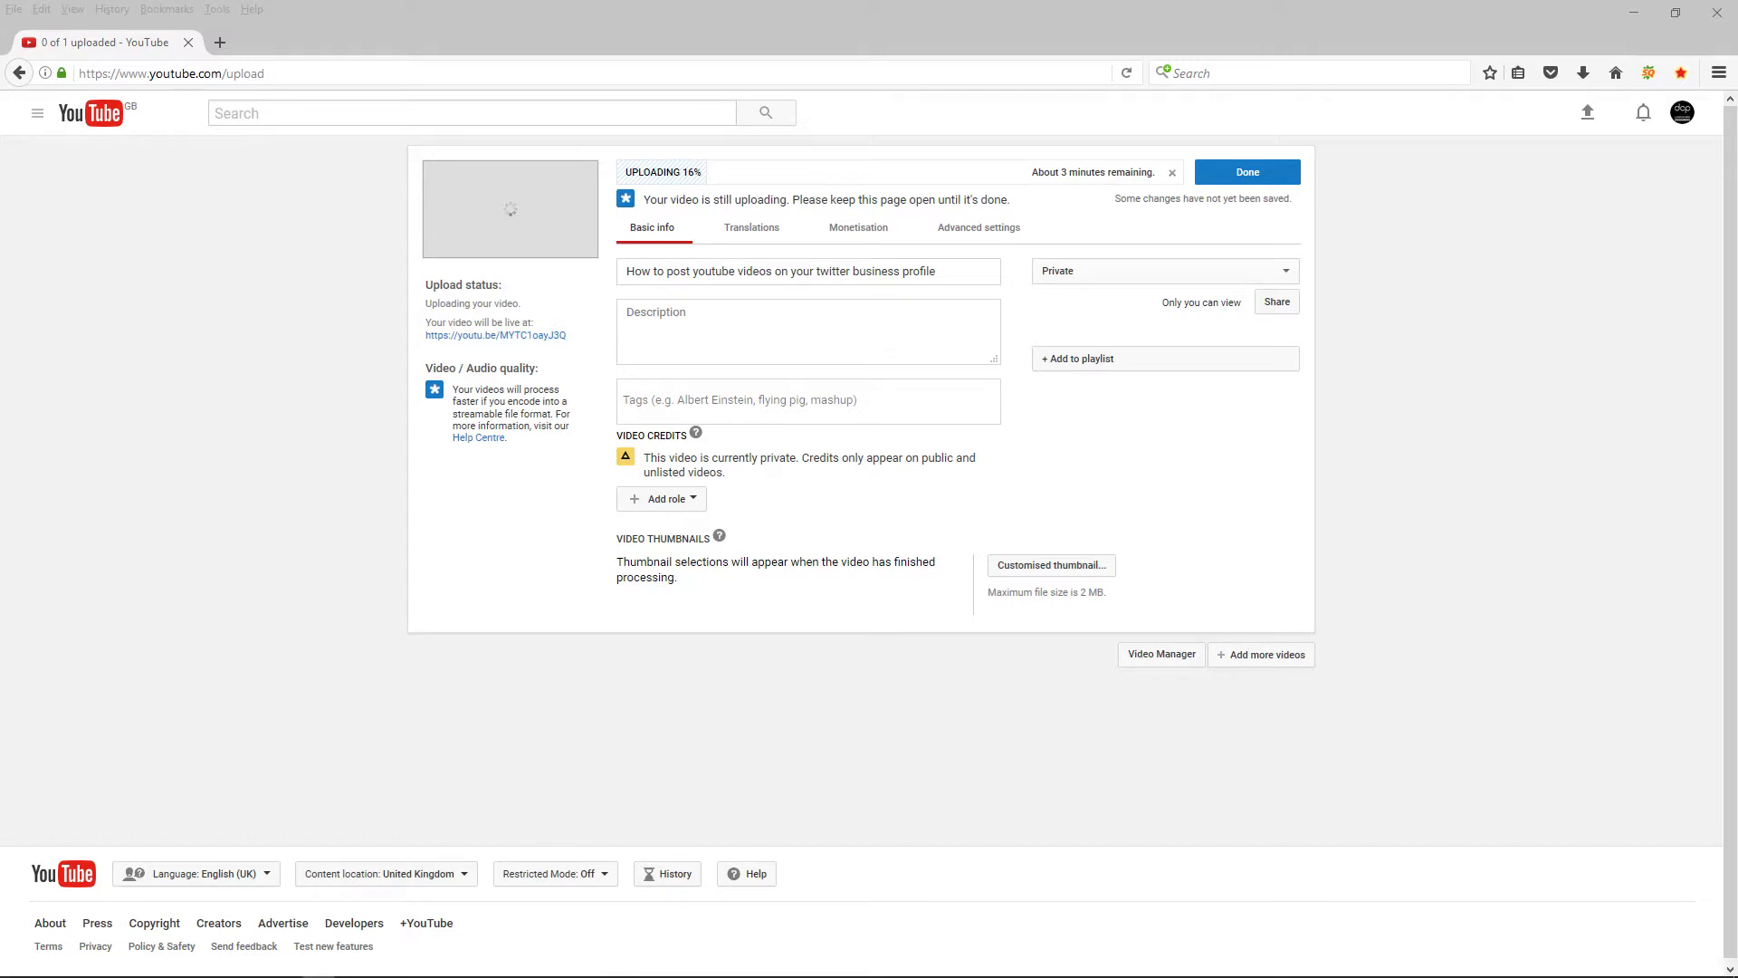
pyautogui.click(893, 332)
pyautogui.write('This is a free video tutorial.')
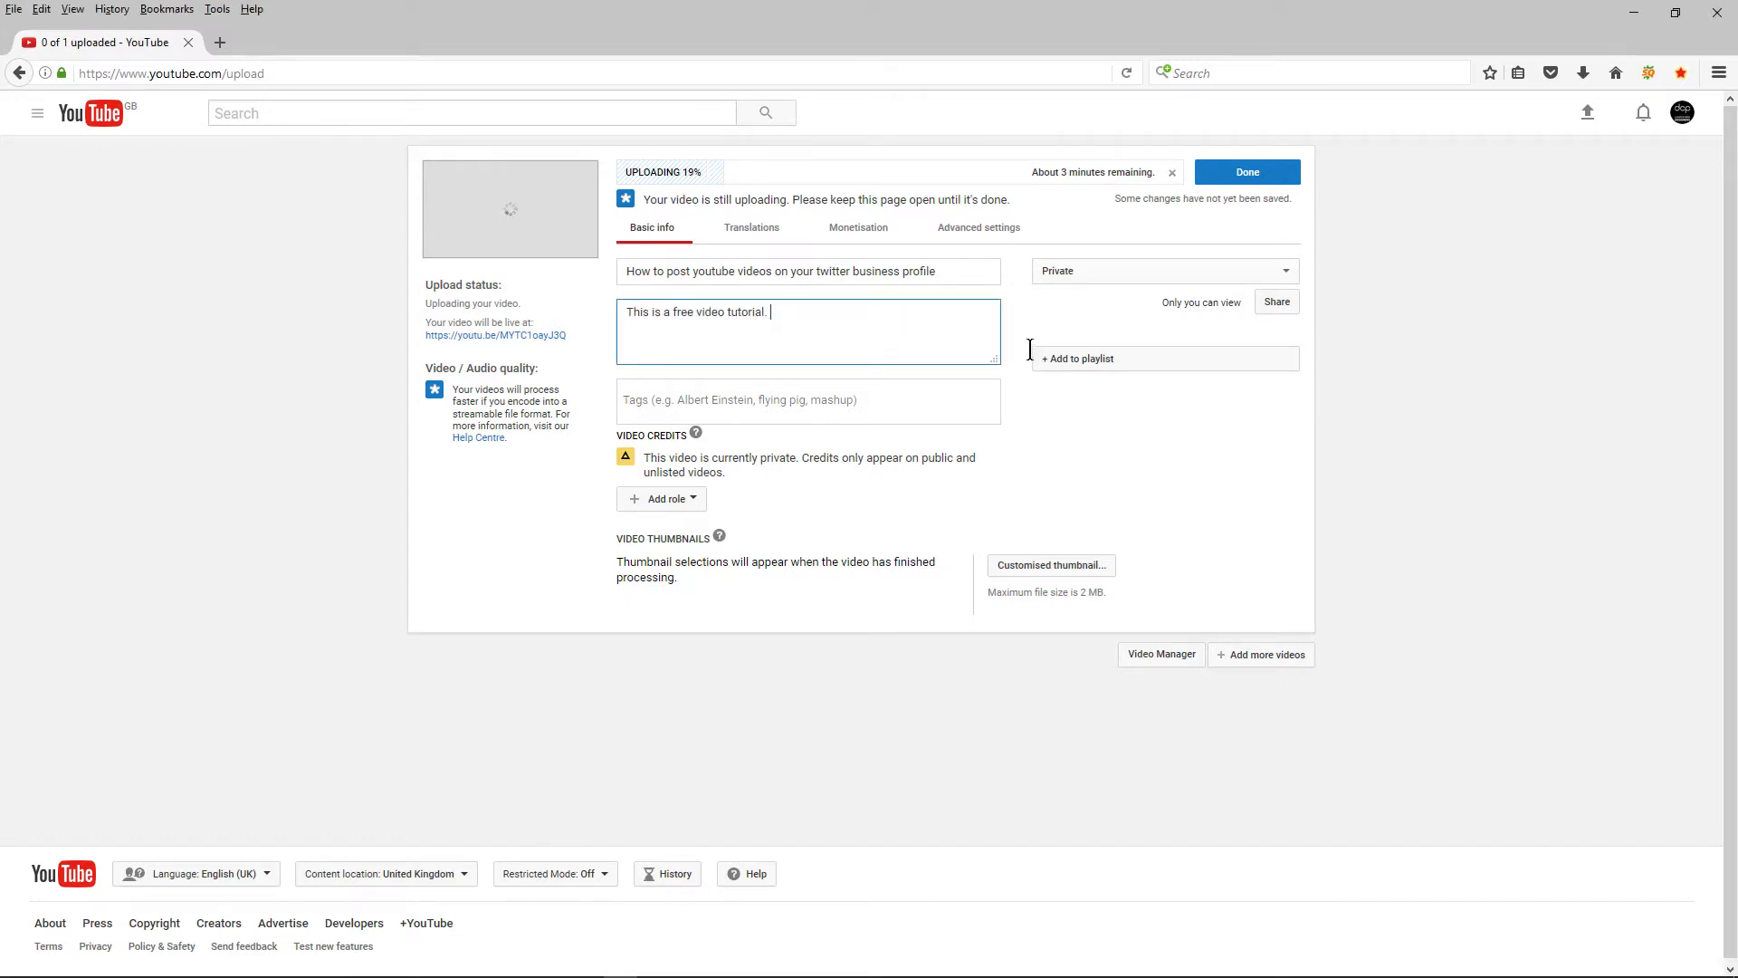
pyautogui.write(' In this video tutorial iI will show tyou')
pyautogui.press('BackSpace')
pyautogui.press('BackSpace')
pyautogui.press('BackSpace')
pyautogui.press('BackSpace')
pyautogui.press('BackSpace')
pyautogui.write('you how')
pyautogui.press('BackSpace')
pyautogui.press('BackSpace')
pyautogui.press('BackSpace')
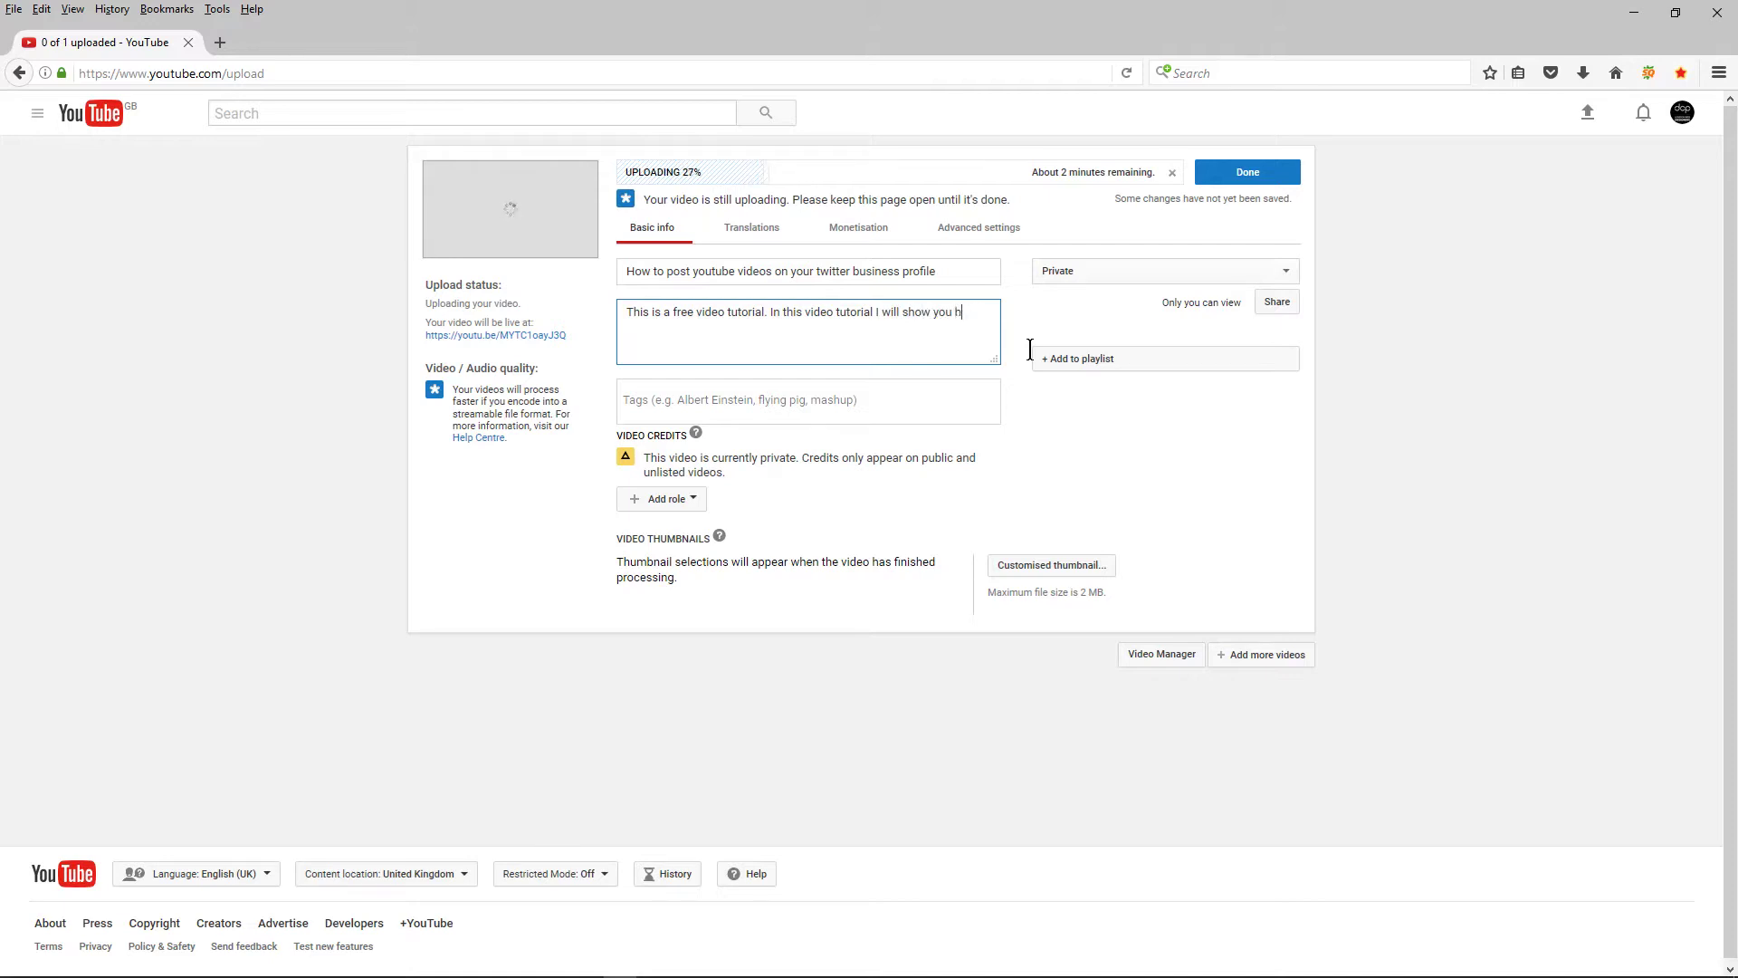
# Step: Append the title with lowercase 'how' to the description, then add the 'For more tutorials visit' links line
pyautogui.moveTo(630, 262); pyautogui.dragTo(937, 271)
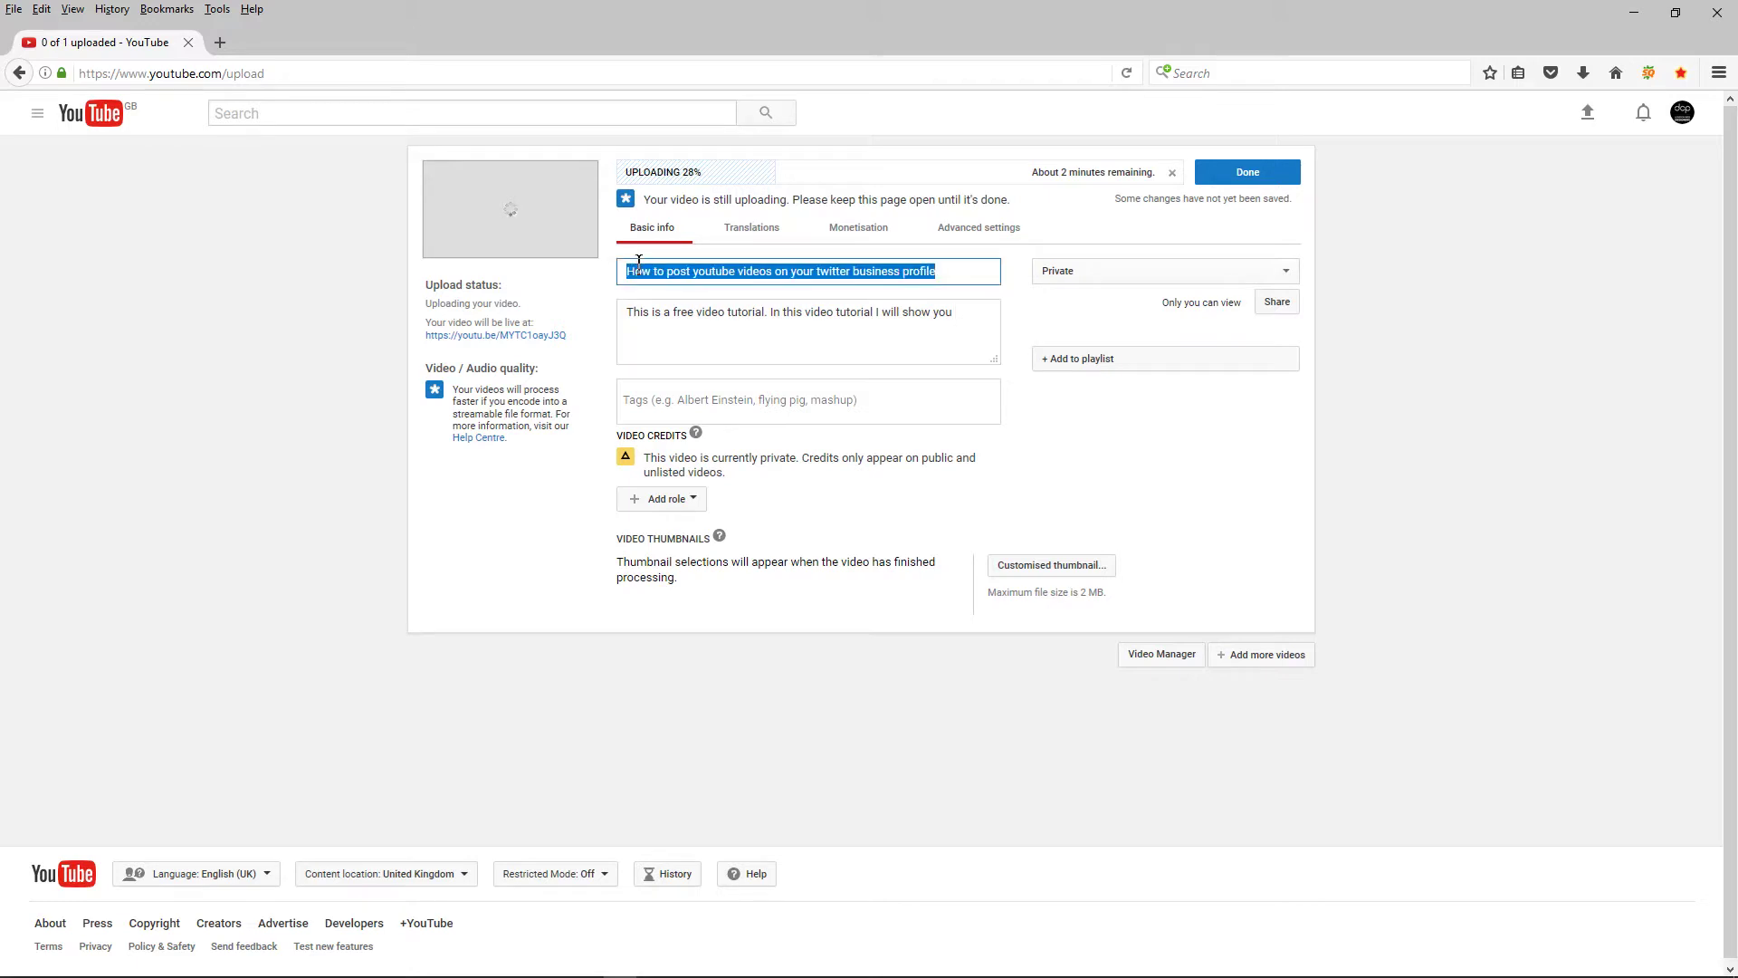
pyautogui.hotkey('ctrl', 'c')
pyautogui.click(973, 312)
pyautogui.hotkey('ctrl', 'v')
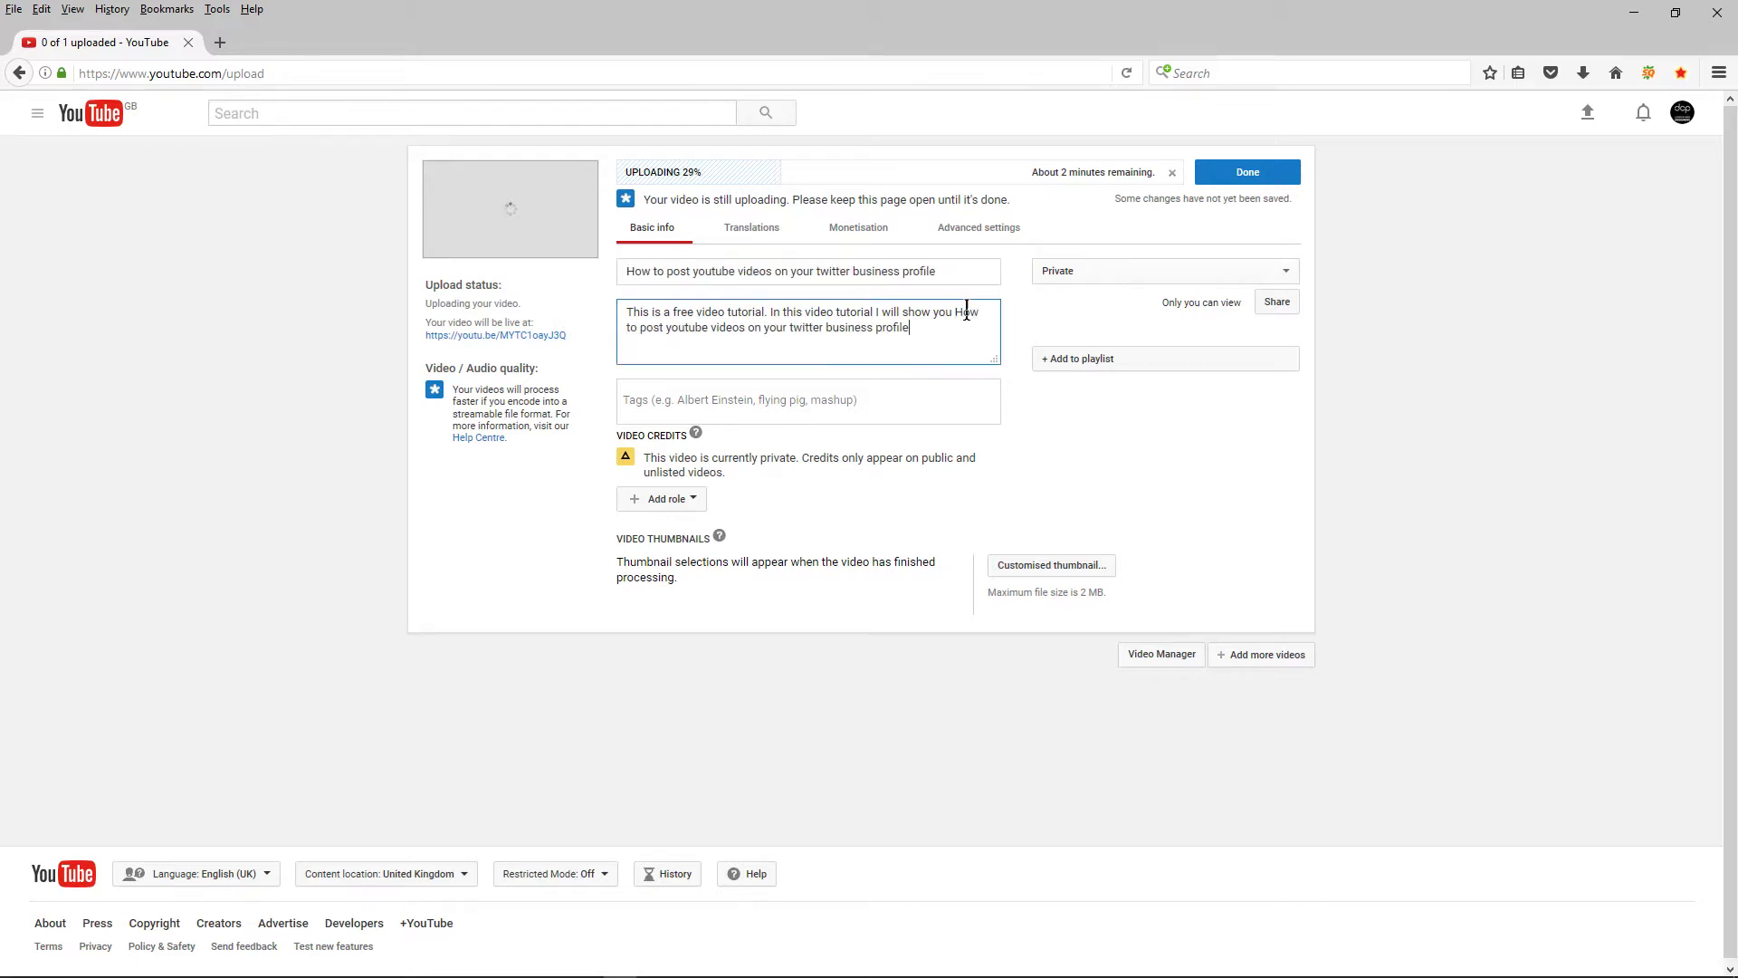
pyautogui.click(964, 311)
pyautogui.press('BackSpace')
pyautogui.write('h')
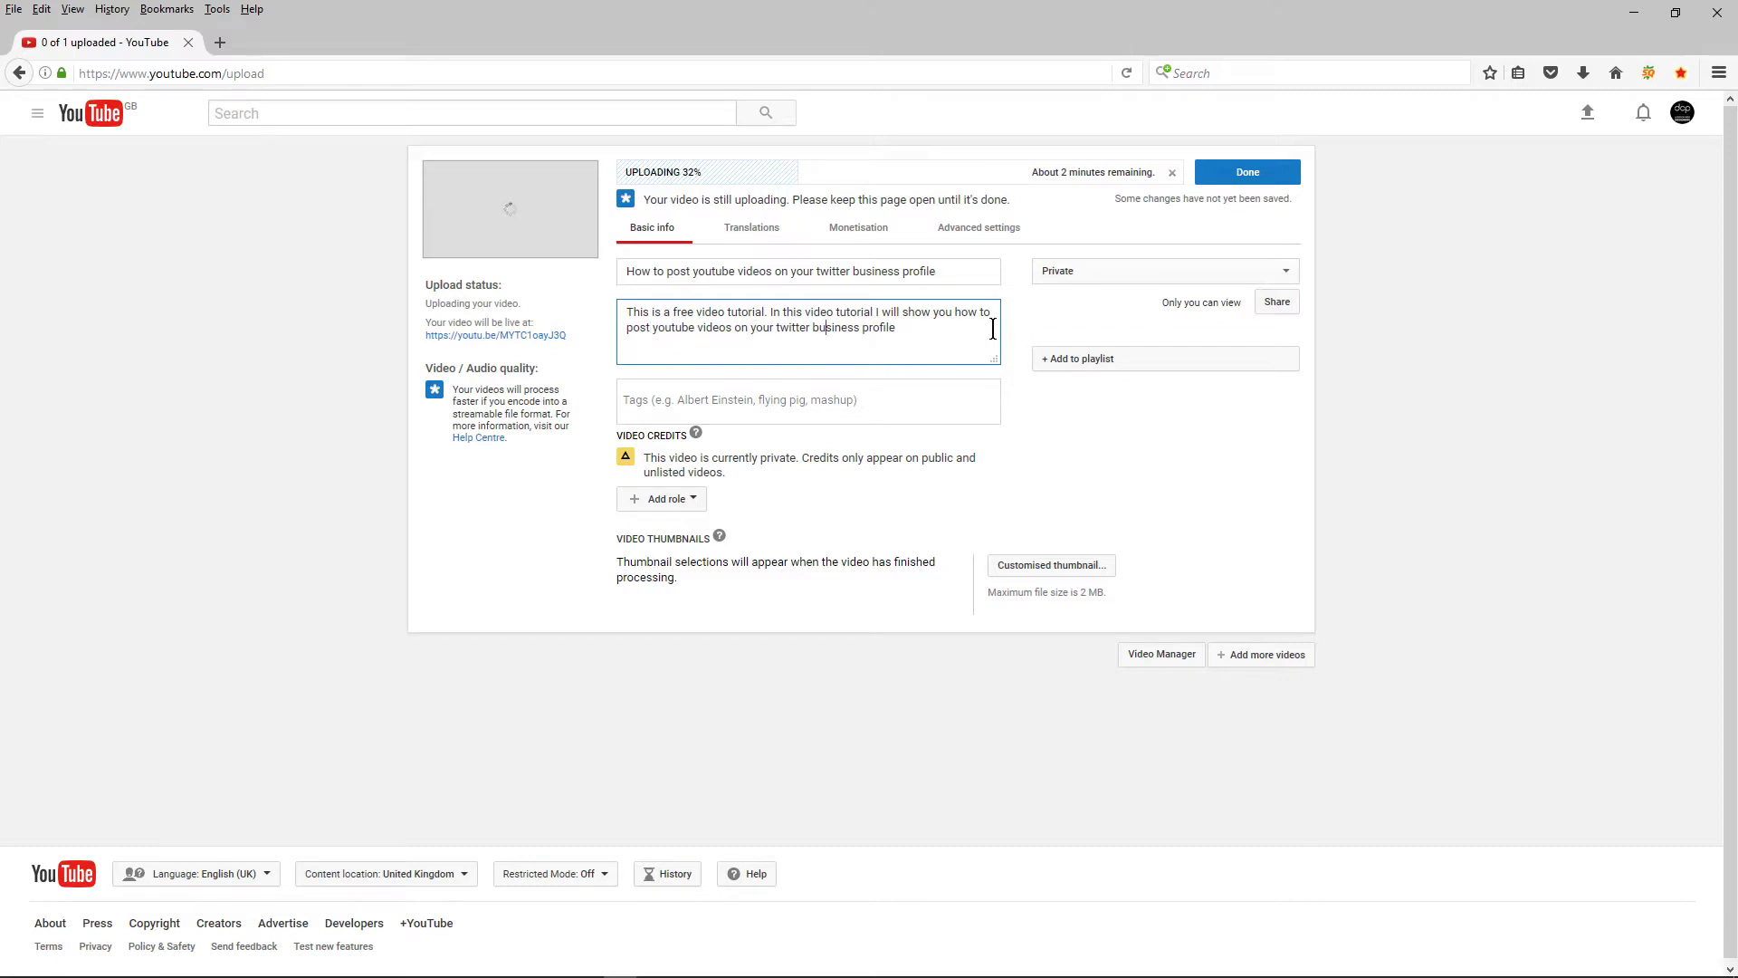
pyautogui.write('.')
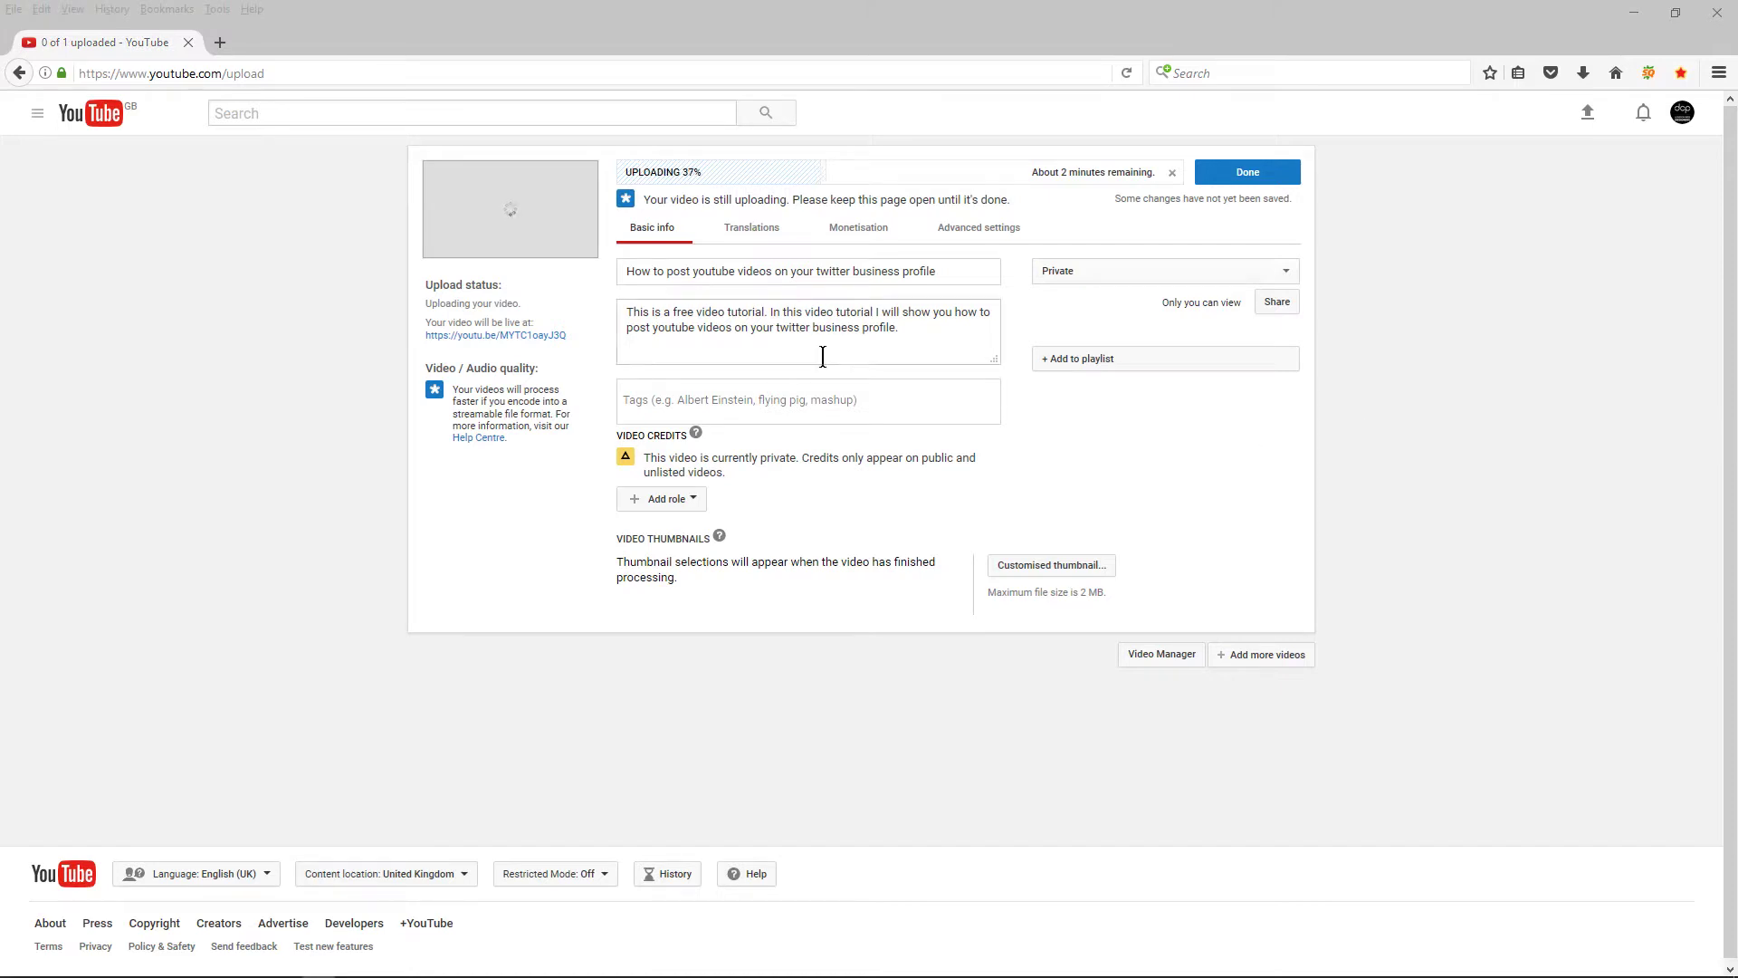
pyautogui.click(894, 350)
pyautogui.press('Return')
pyautogui.press('Return')
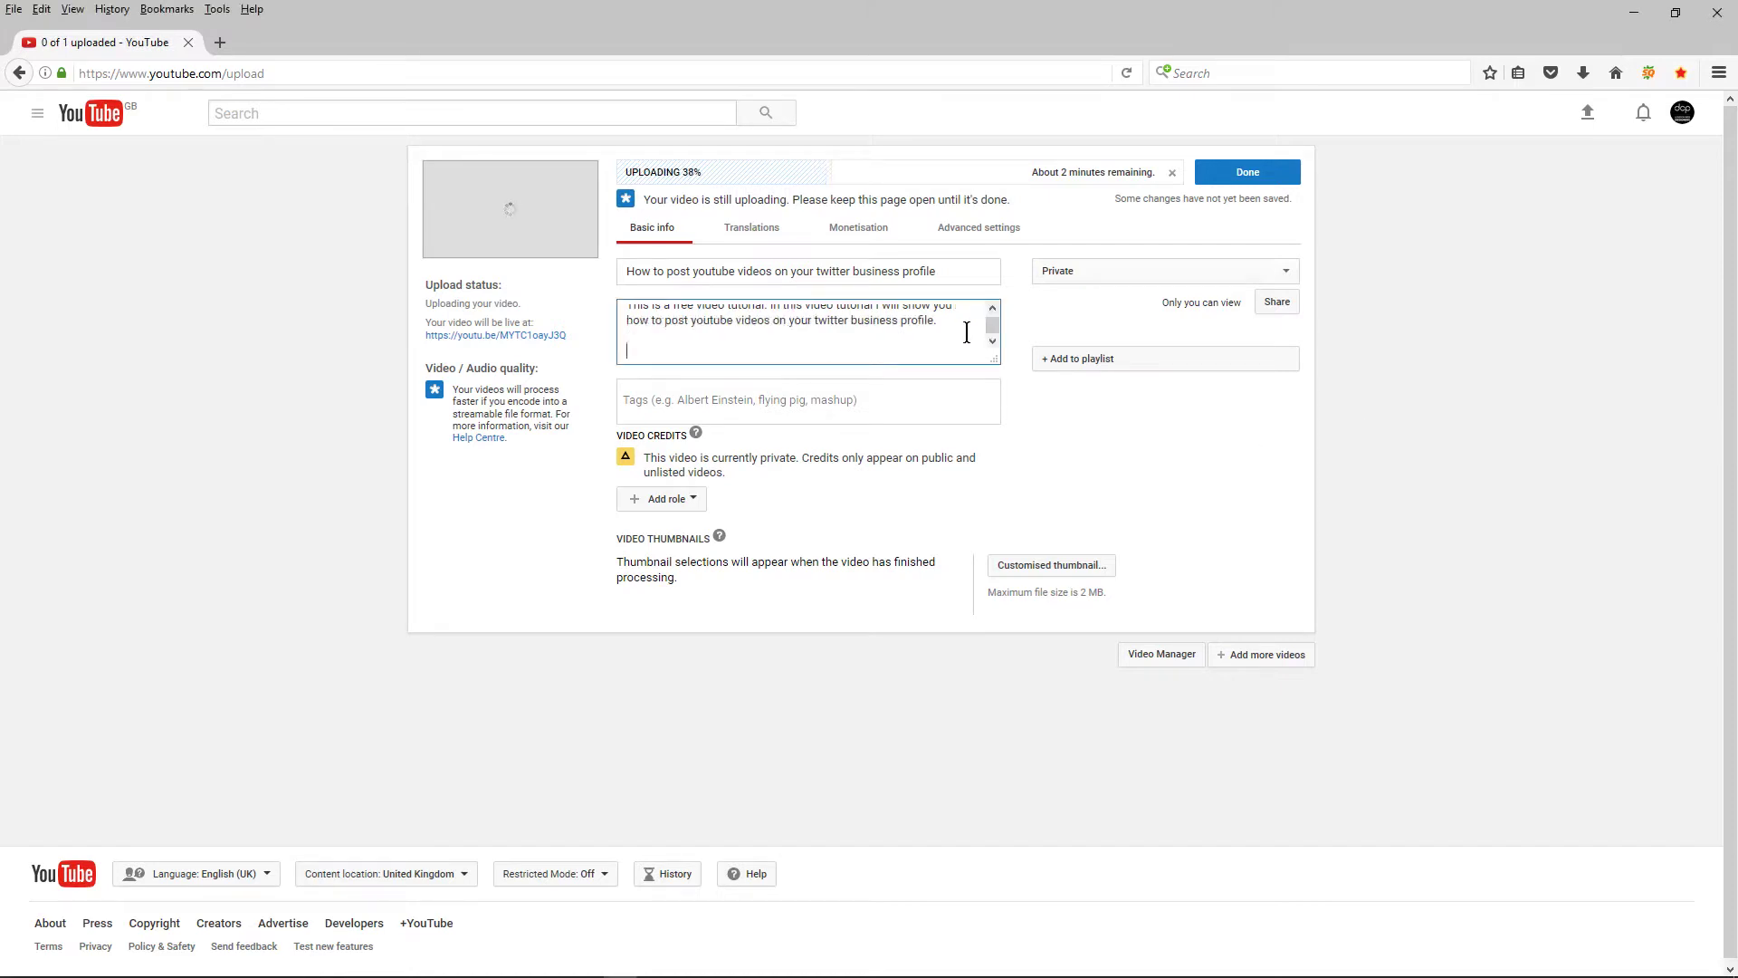
pyautogui.hotkey('ctrl', 'v')
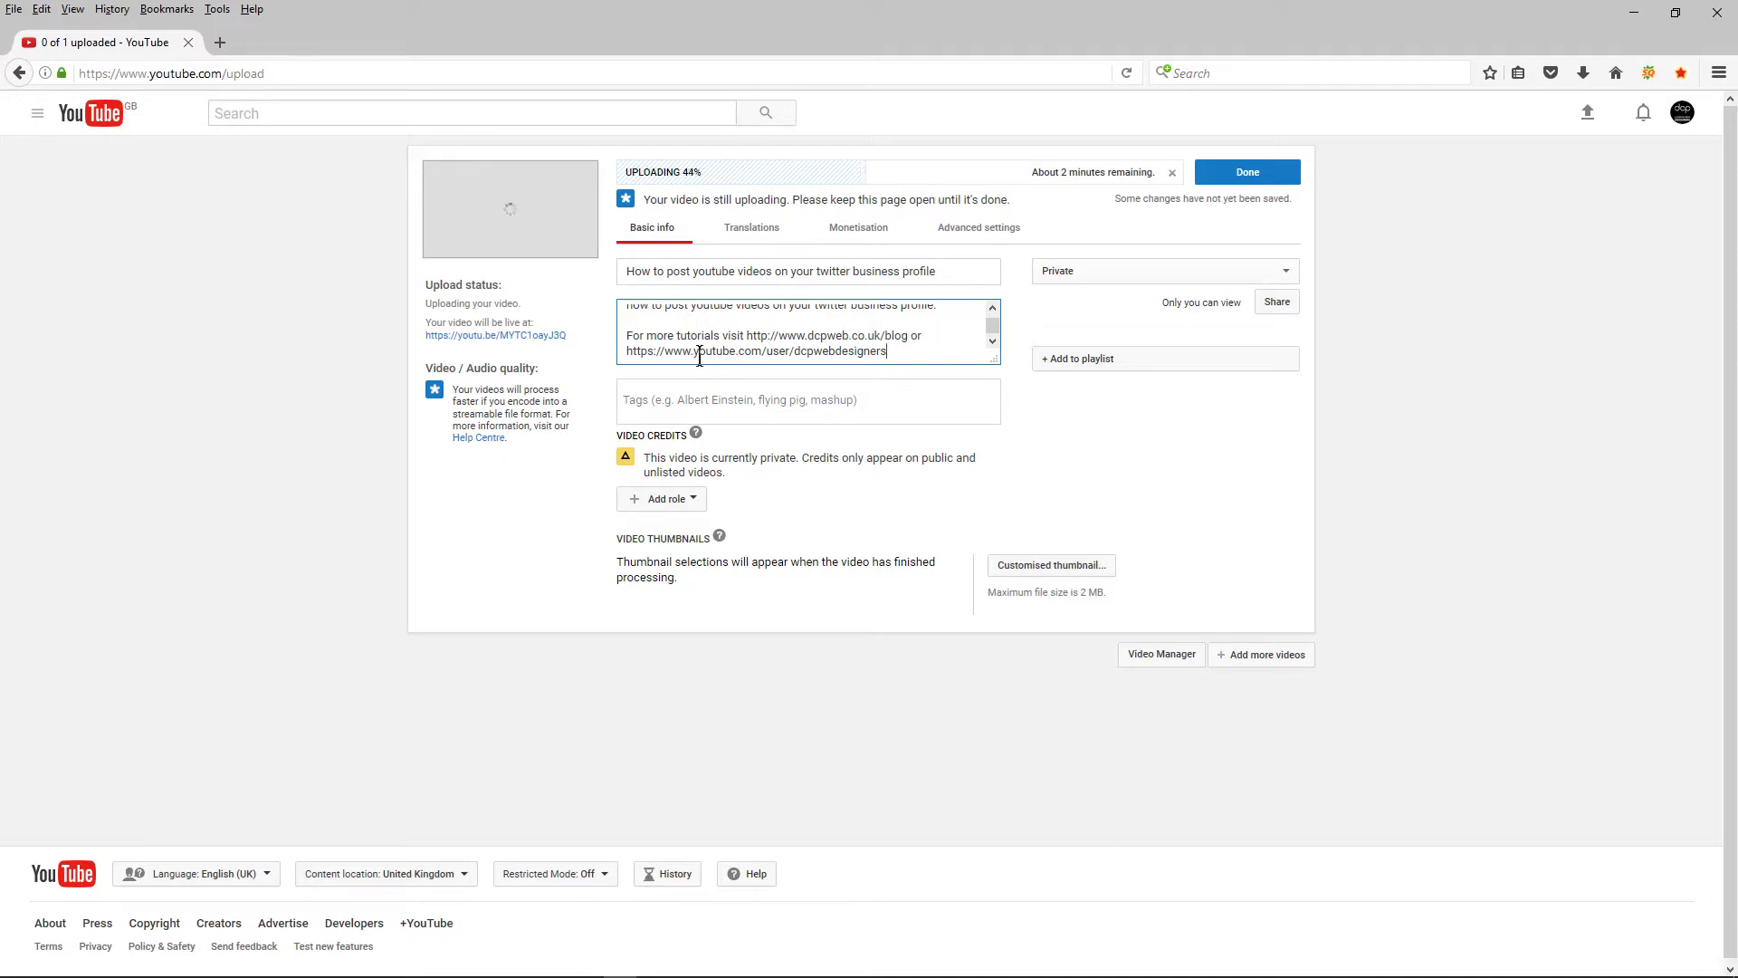
# Step: Add the tags Twitter Video Tutorial, Video Tutorial and Post Videos on Twitter
pyautogui.click(770, 401)
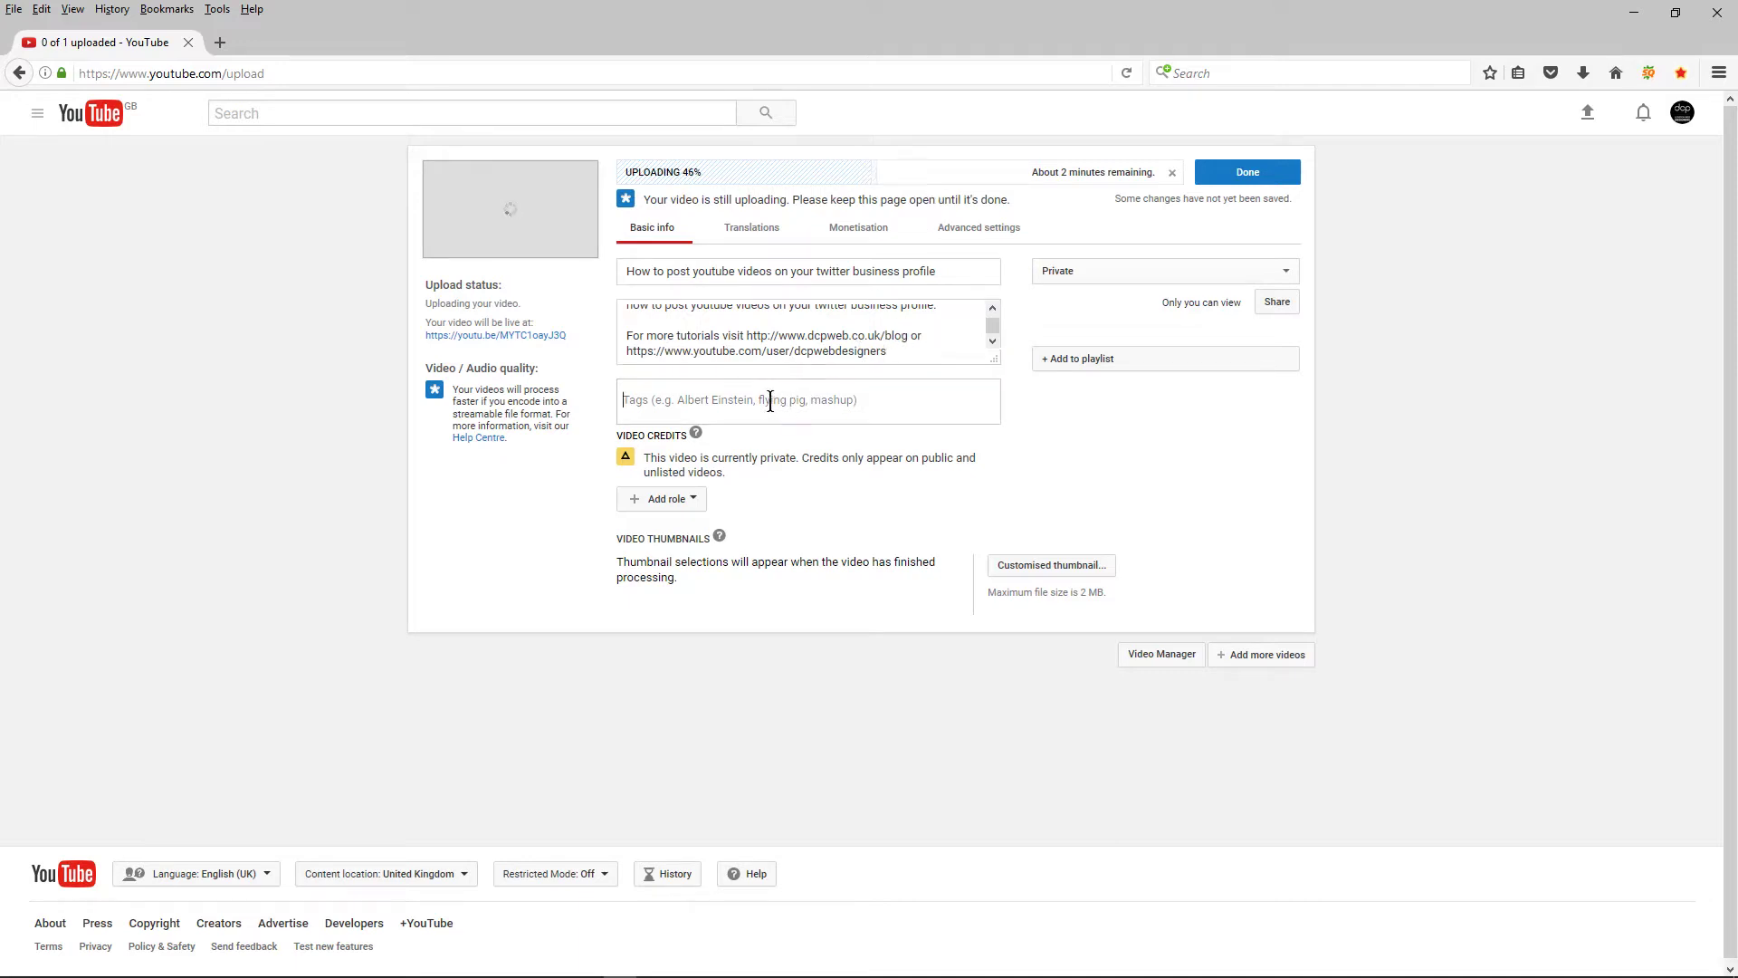
pyautogui.scroll(2, 823, 325)
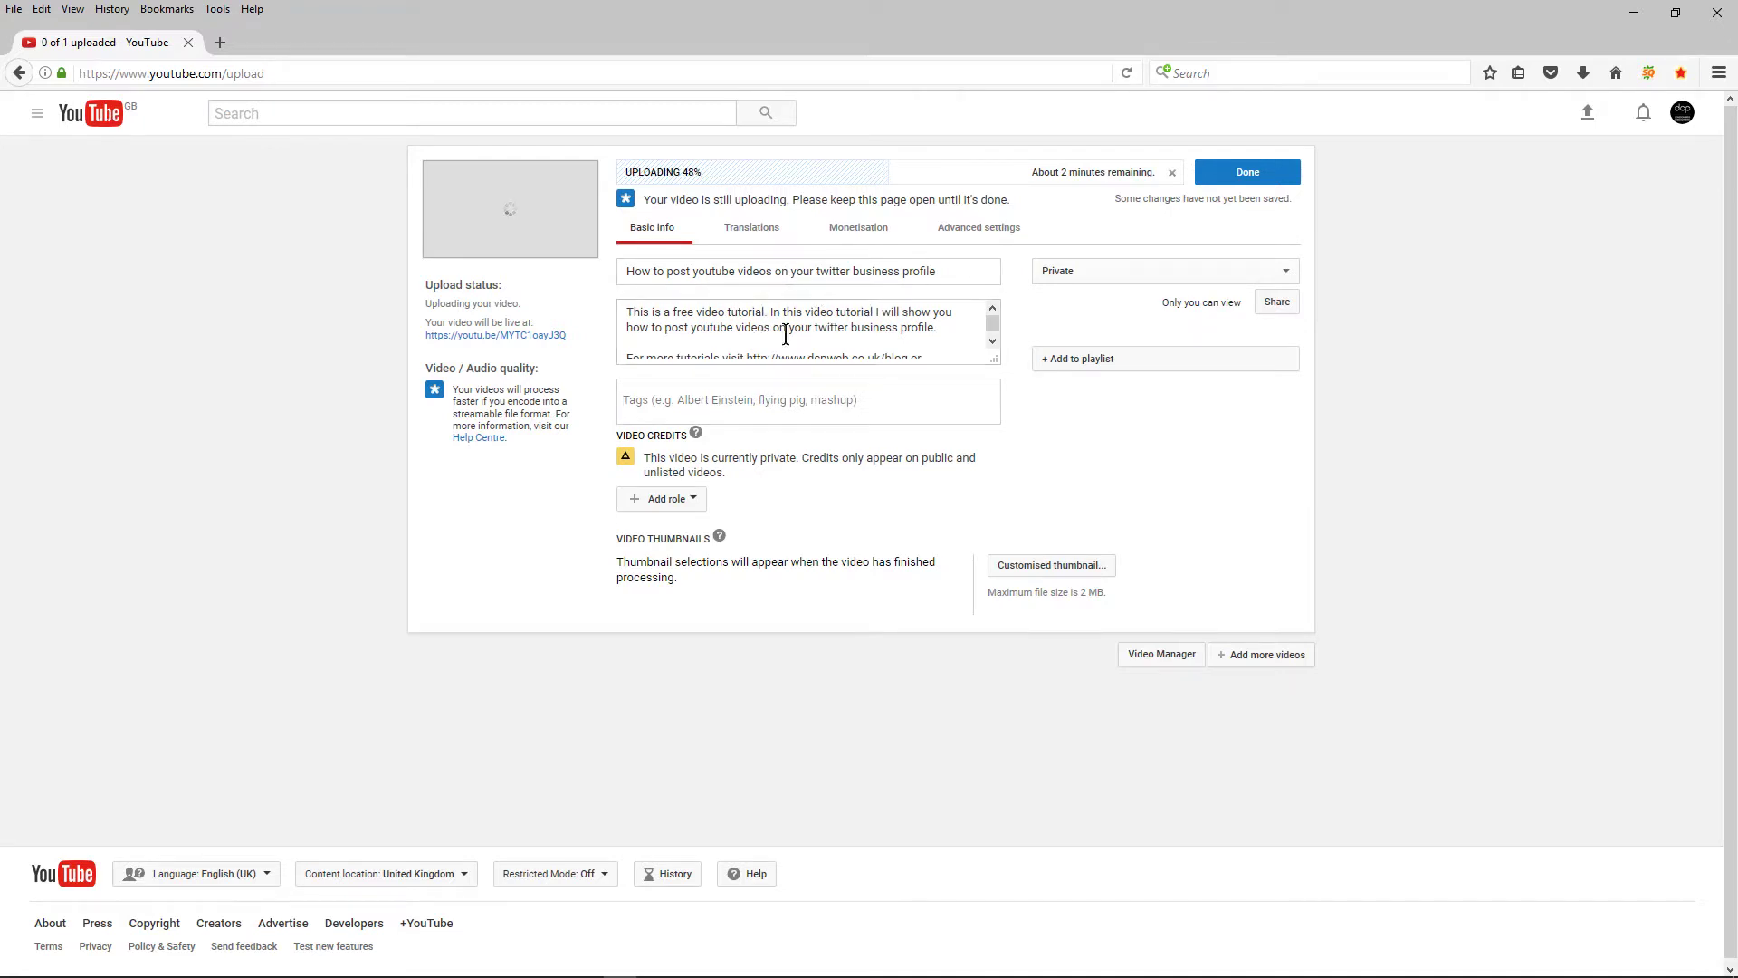
pyautogui.click(763, 404)
pyautogui.write('Twit')
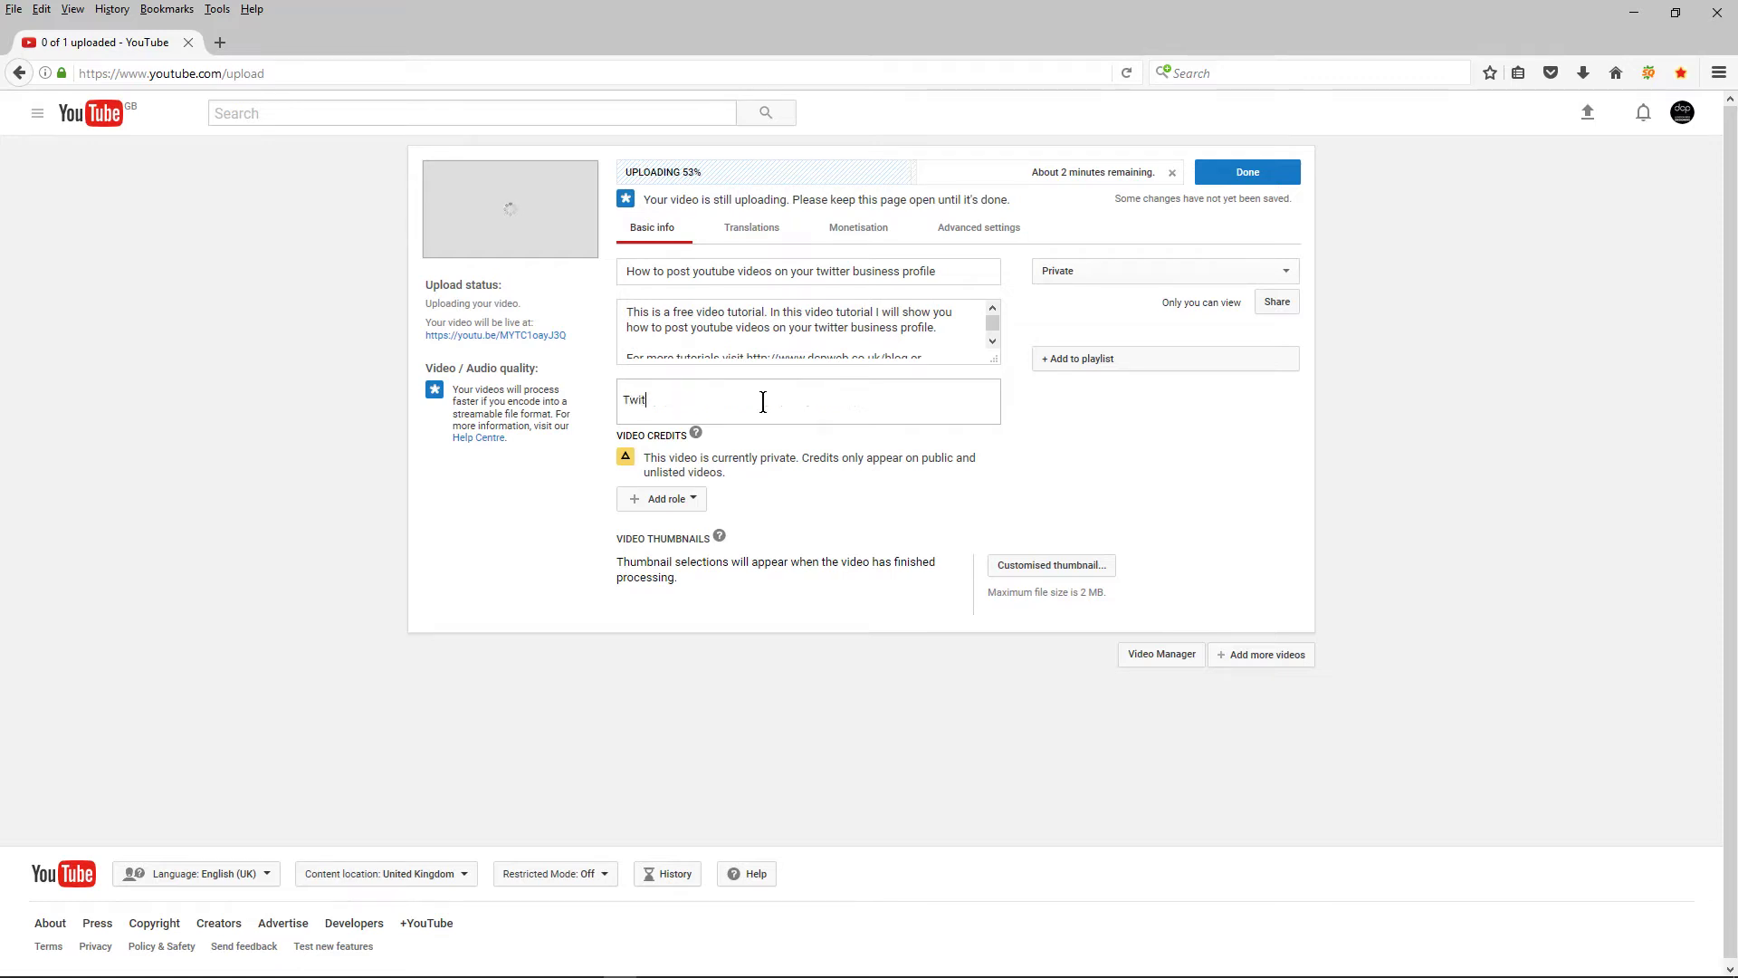
pyautogui.write('ter Video Tutorial')
pyautogui.press('Return')
pyautogui.write('Video')
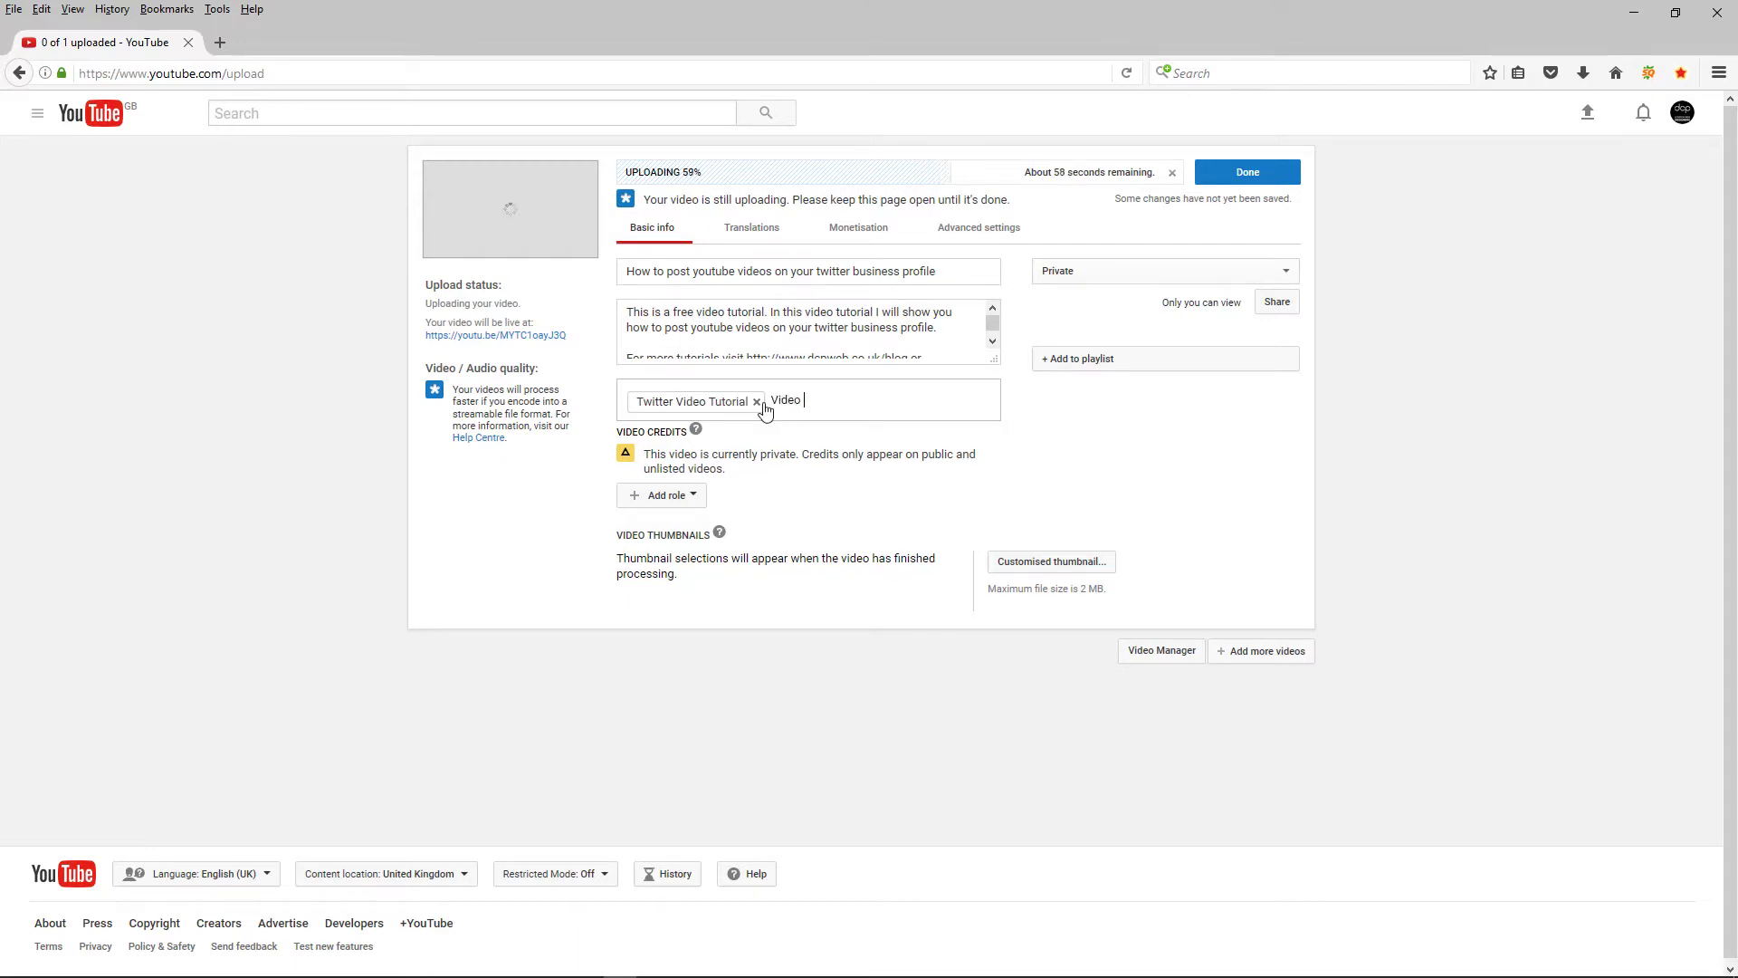
pyautogui.write(' Tutorial')
pyautogui.press('Return')
pyautogui.write('Post Videos on Twitter')
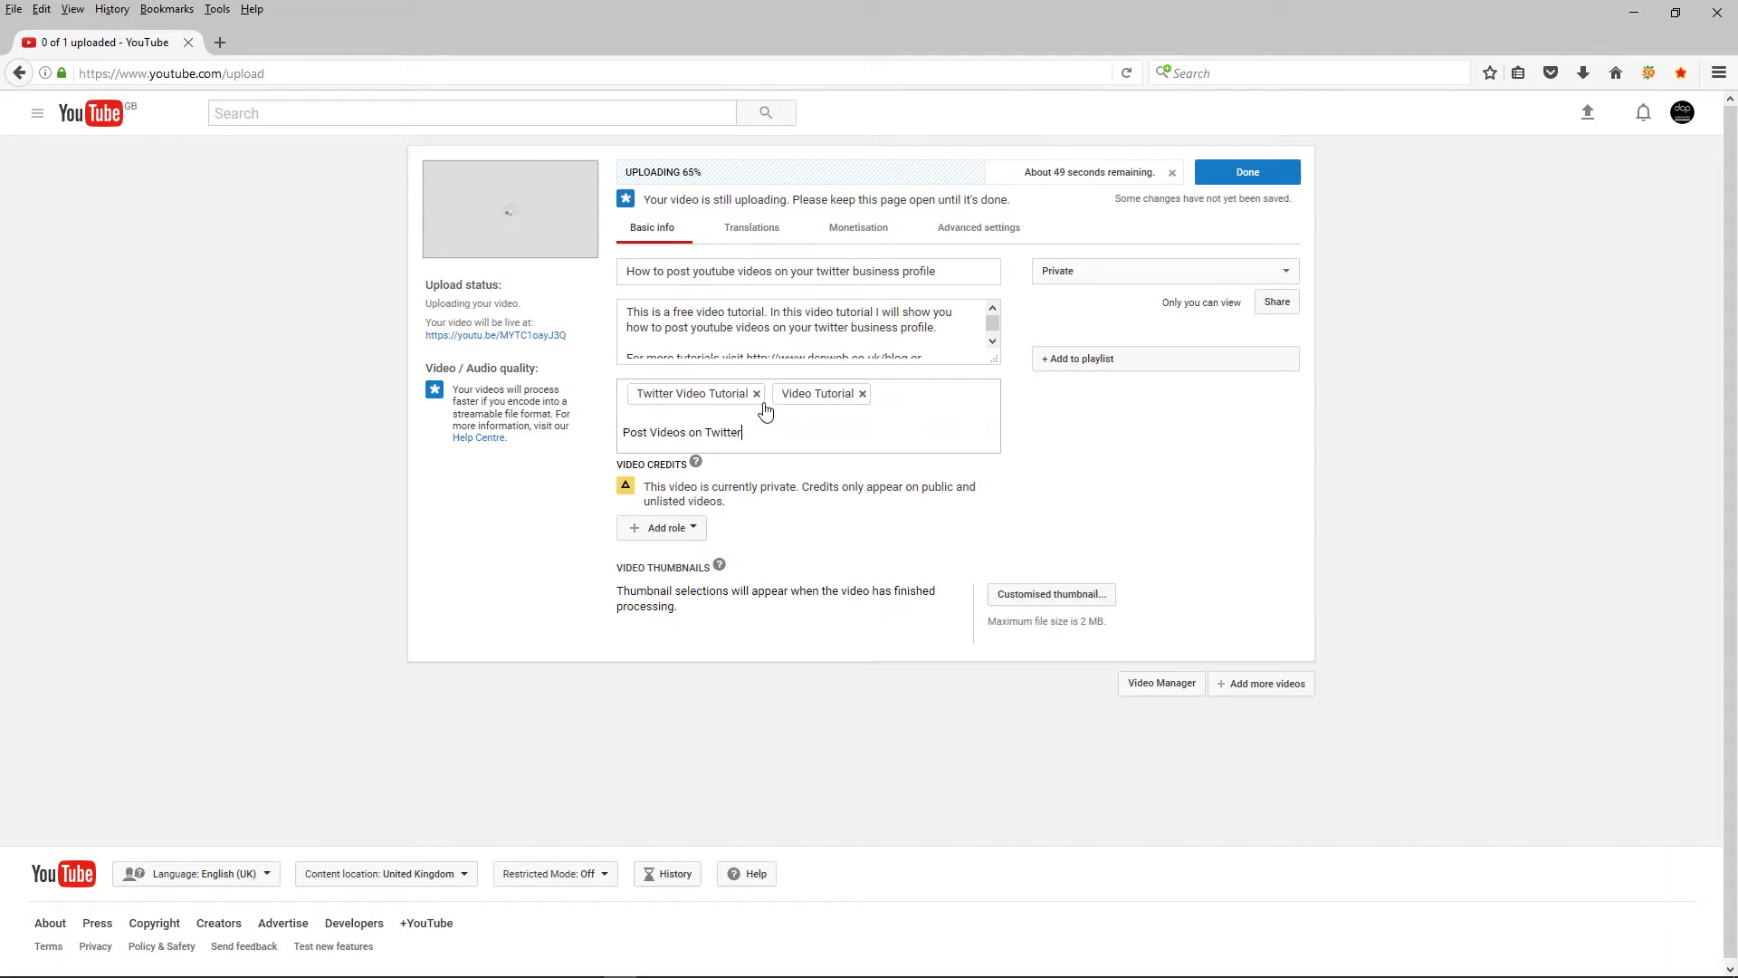
pyautogui.press('Return')
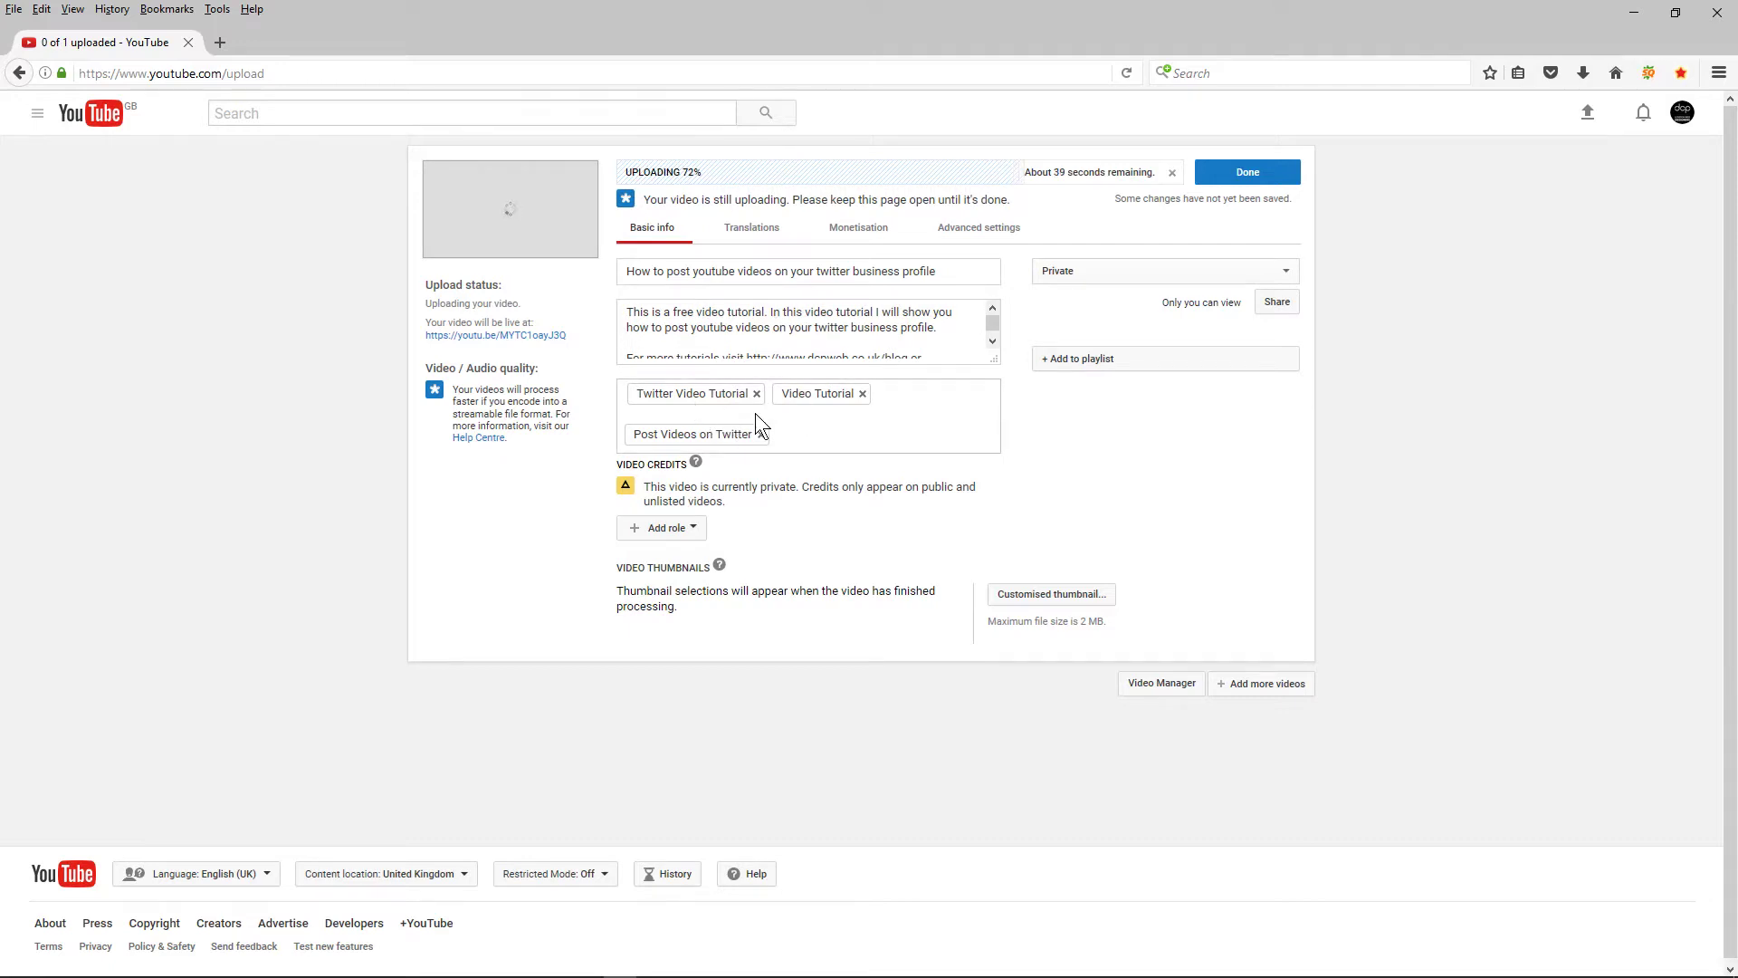
pyautogui.click(985, 237)
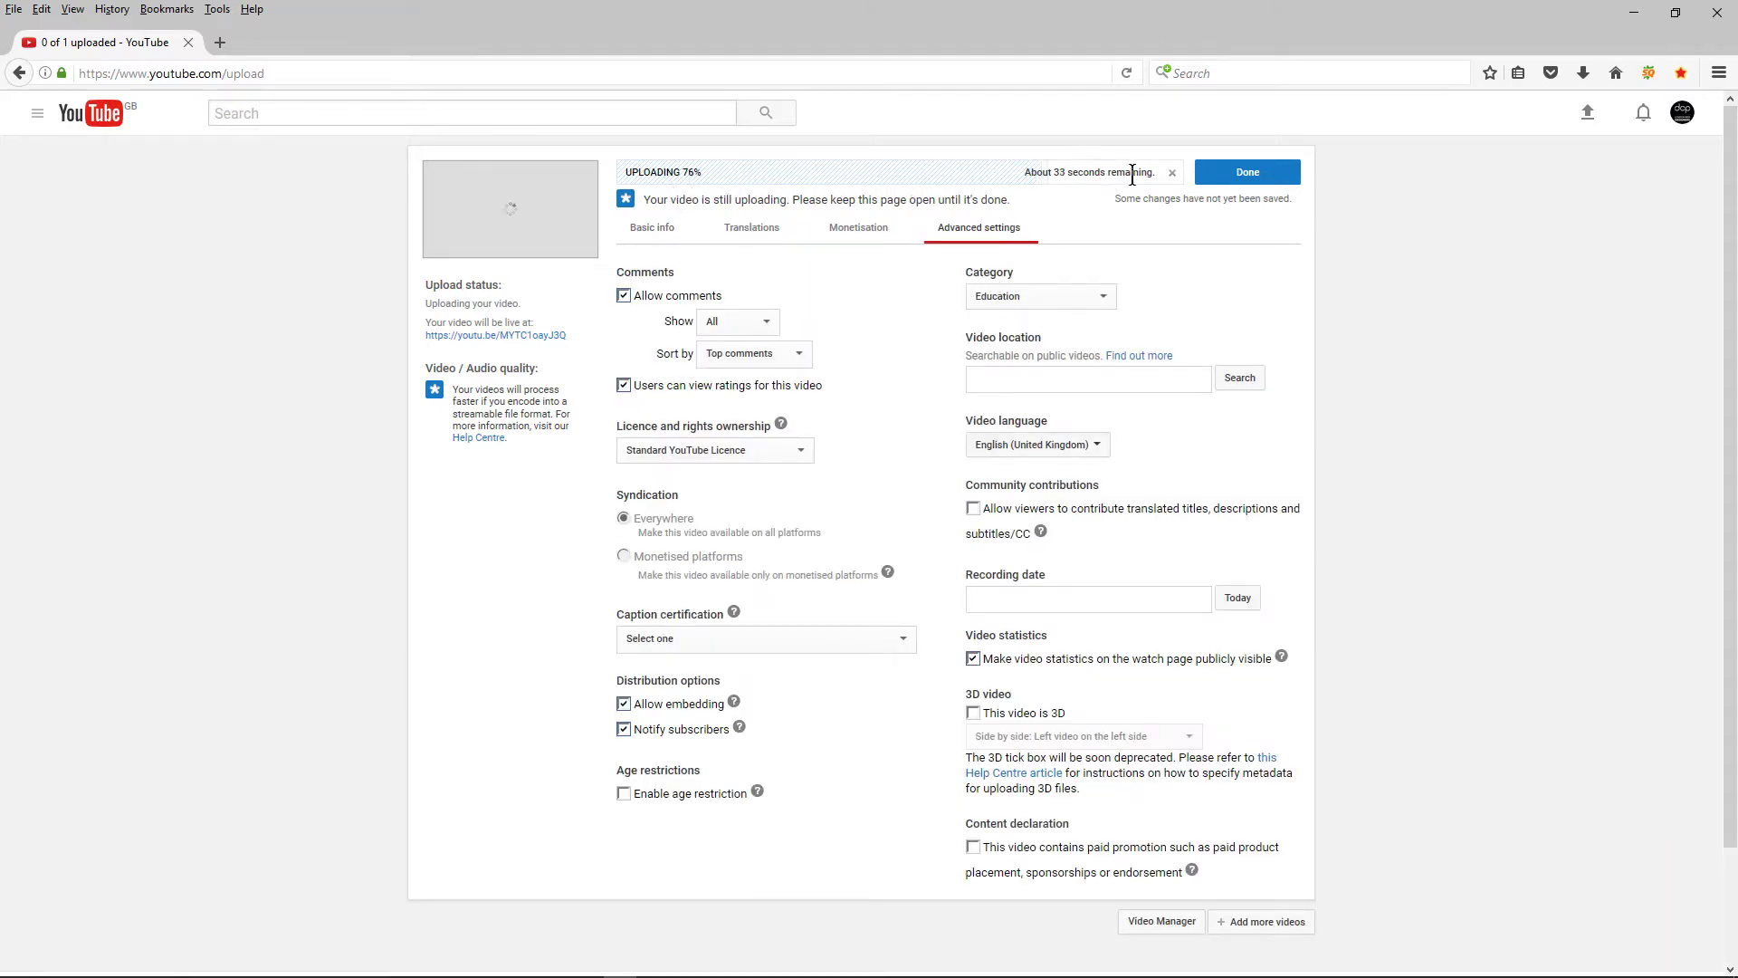
# Step: Set video location to london and recording date to today (May 20, 2017), then confirm the upload
pyautogui.click(1085, 377)
pyautogui.write('london')
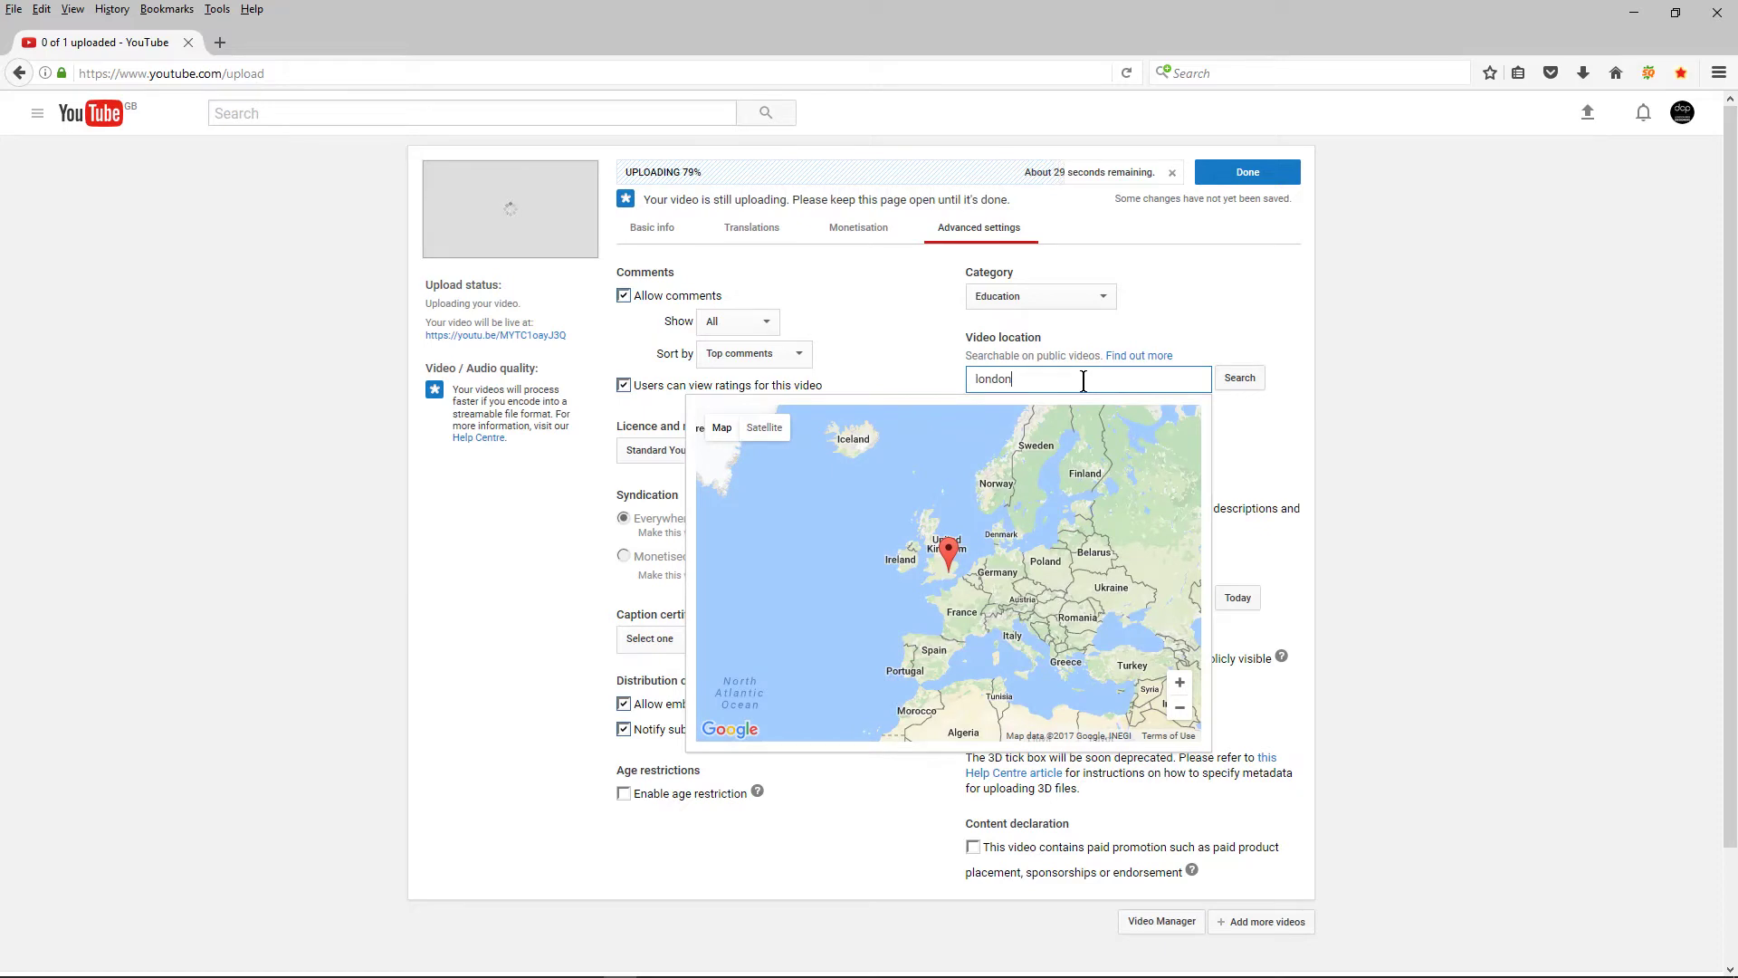
pyautogui.press('Return')
pyautogui.click(1384, 445)
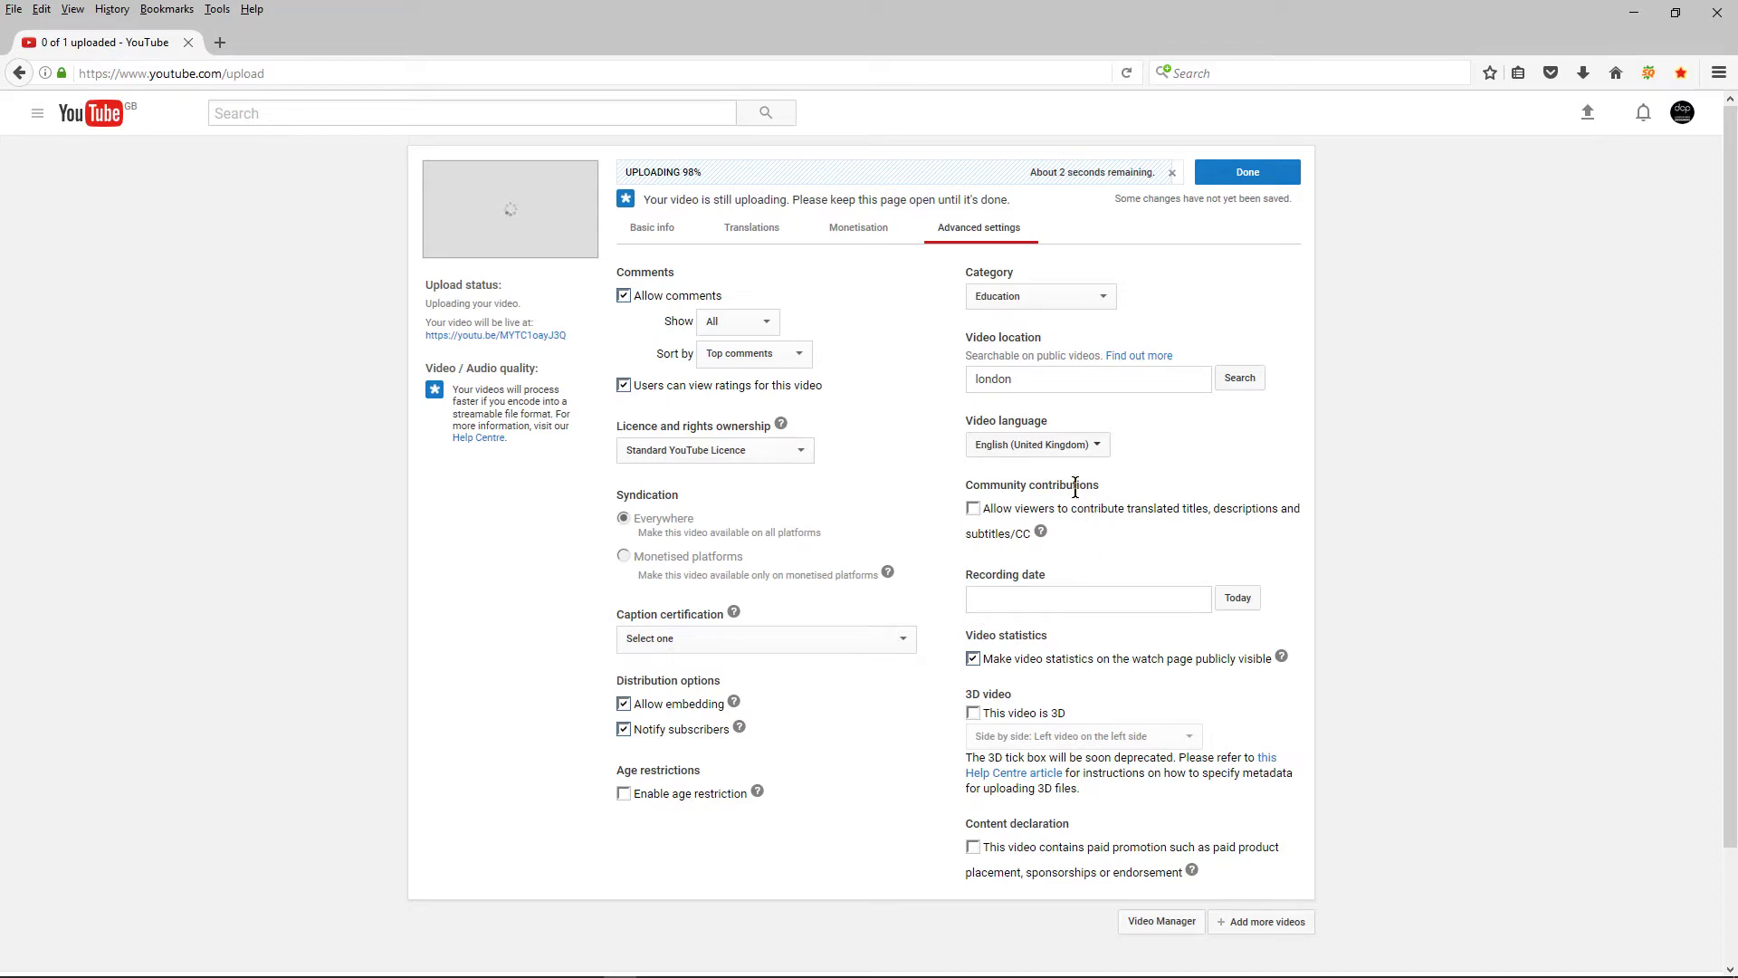
pyautogui.click(1187, 601)
pyautogui.click(1237, 601)
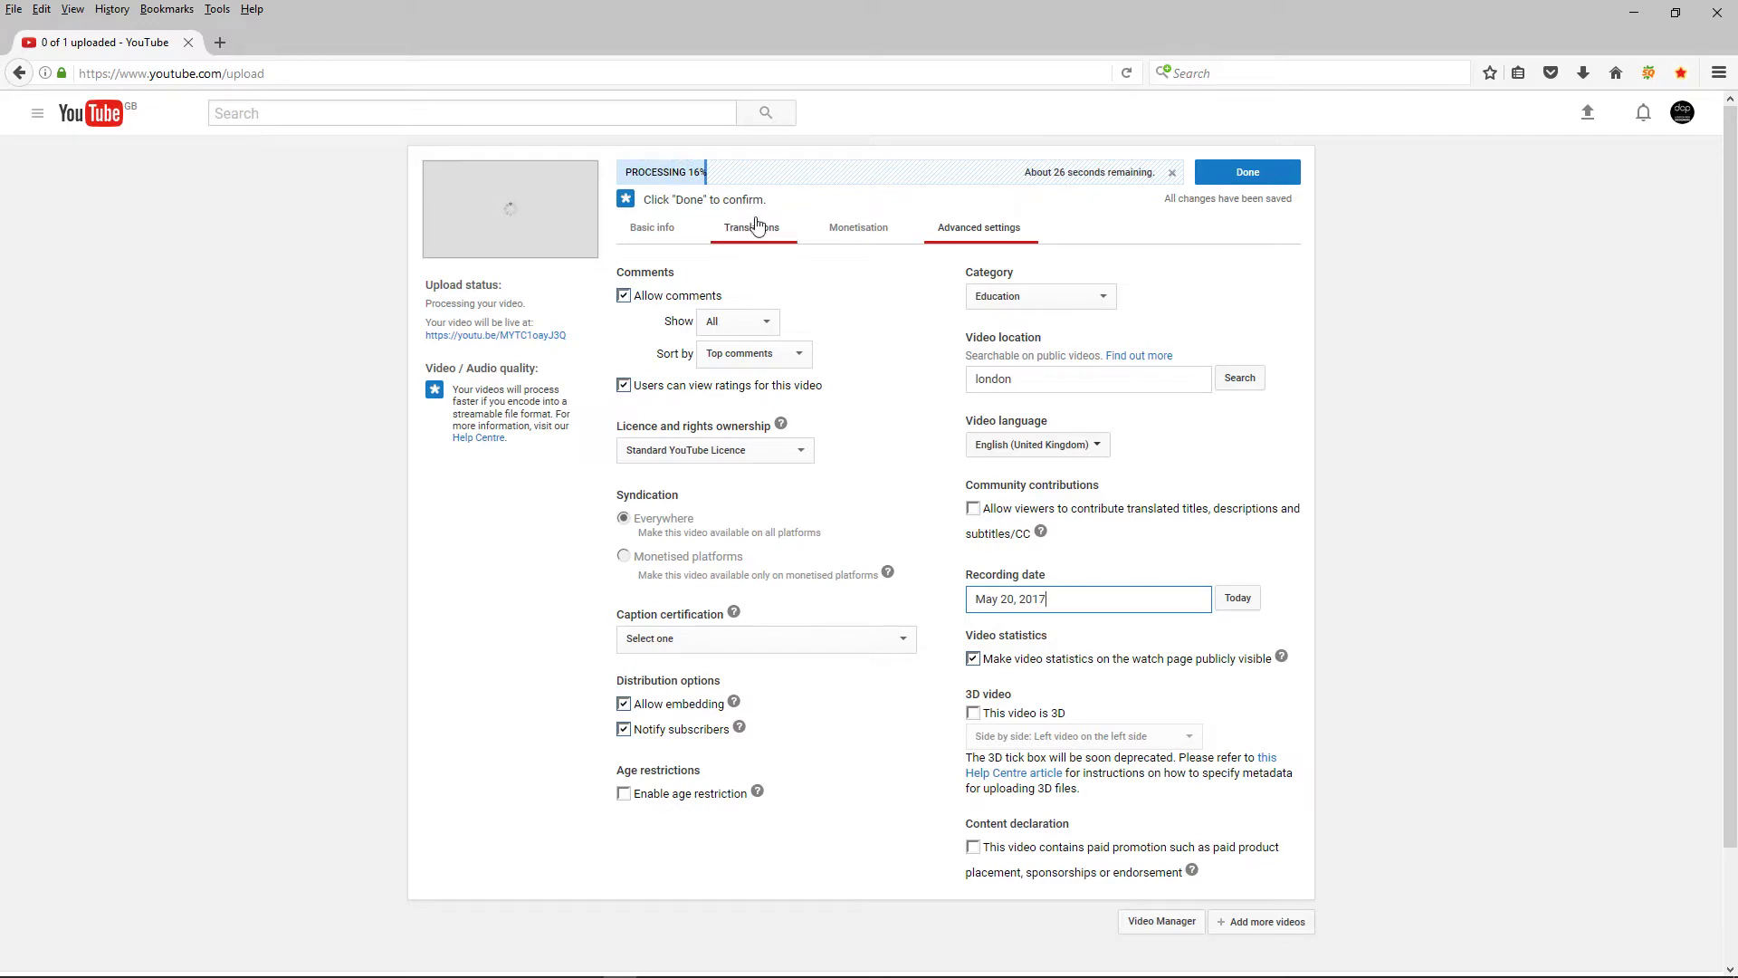
pyautogui.click(1248, 173)
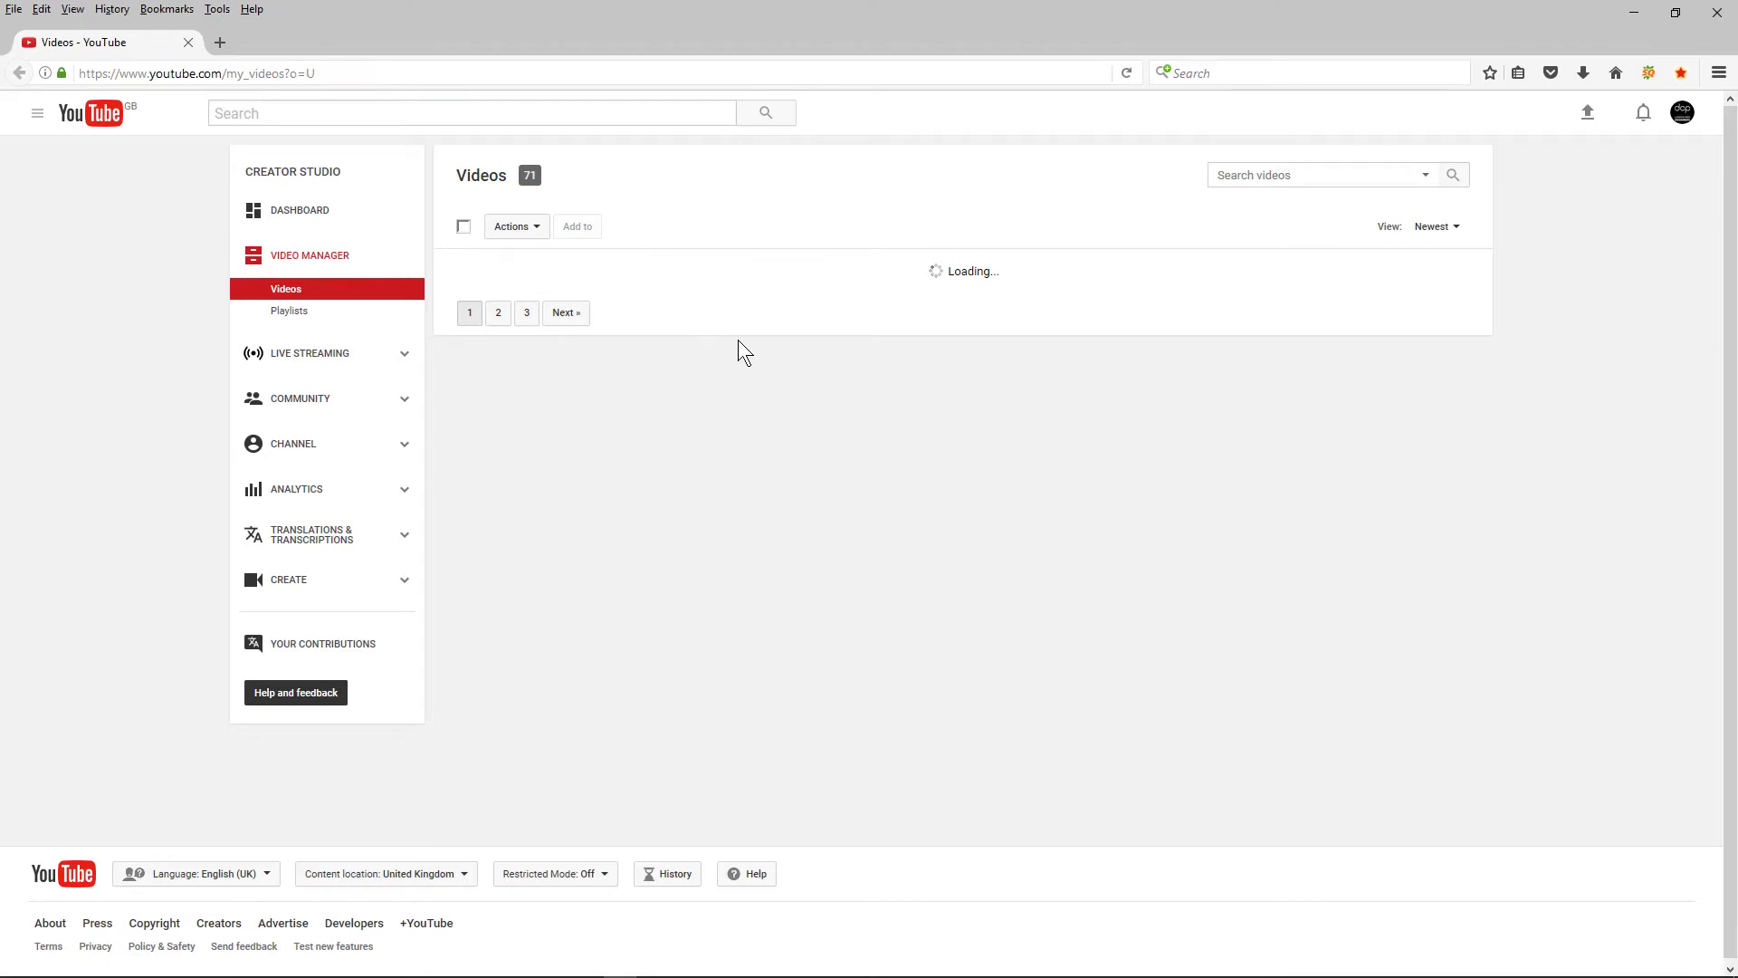
# Step: From Video Manager, edit 'How to post youtube videos on your twitter business profile'
pyautogui.scroll(-4, 964, 703)
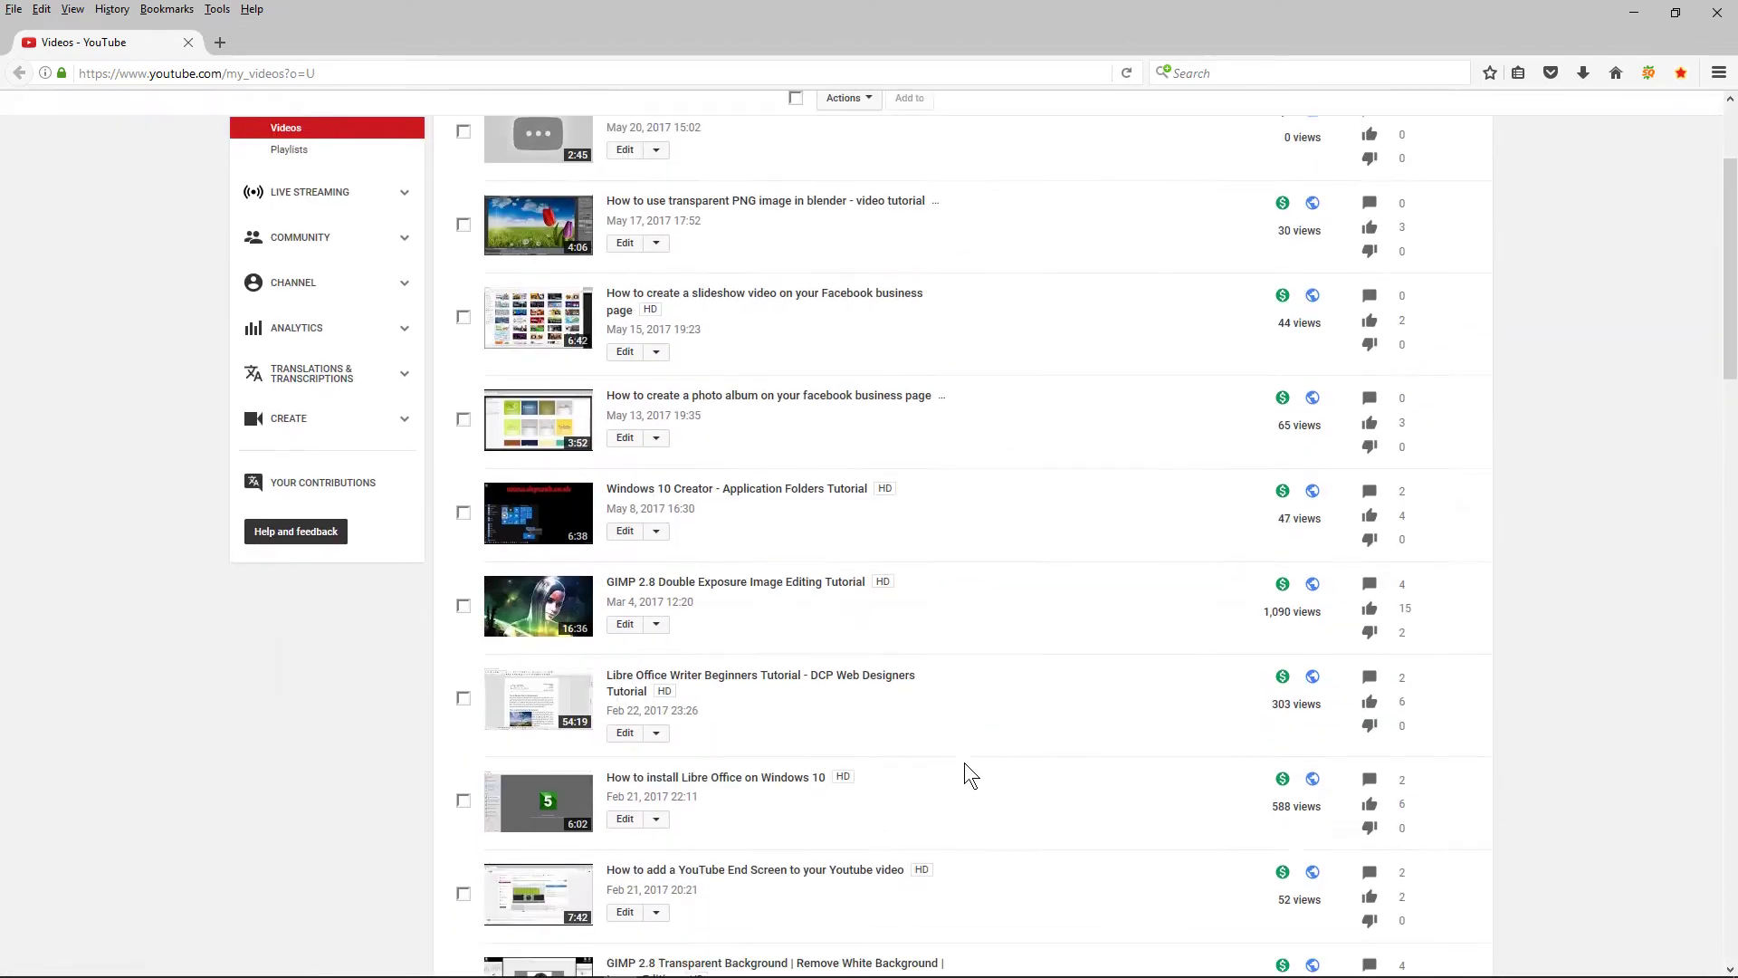
pyautogui.scroll(4, 958, 718)
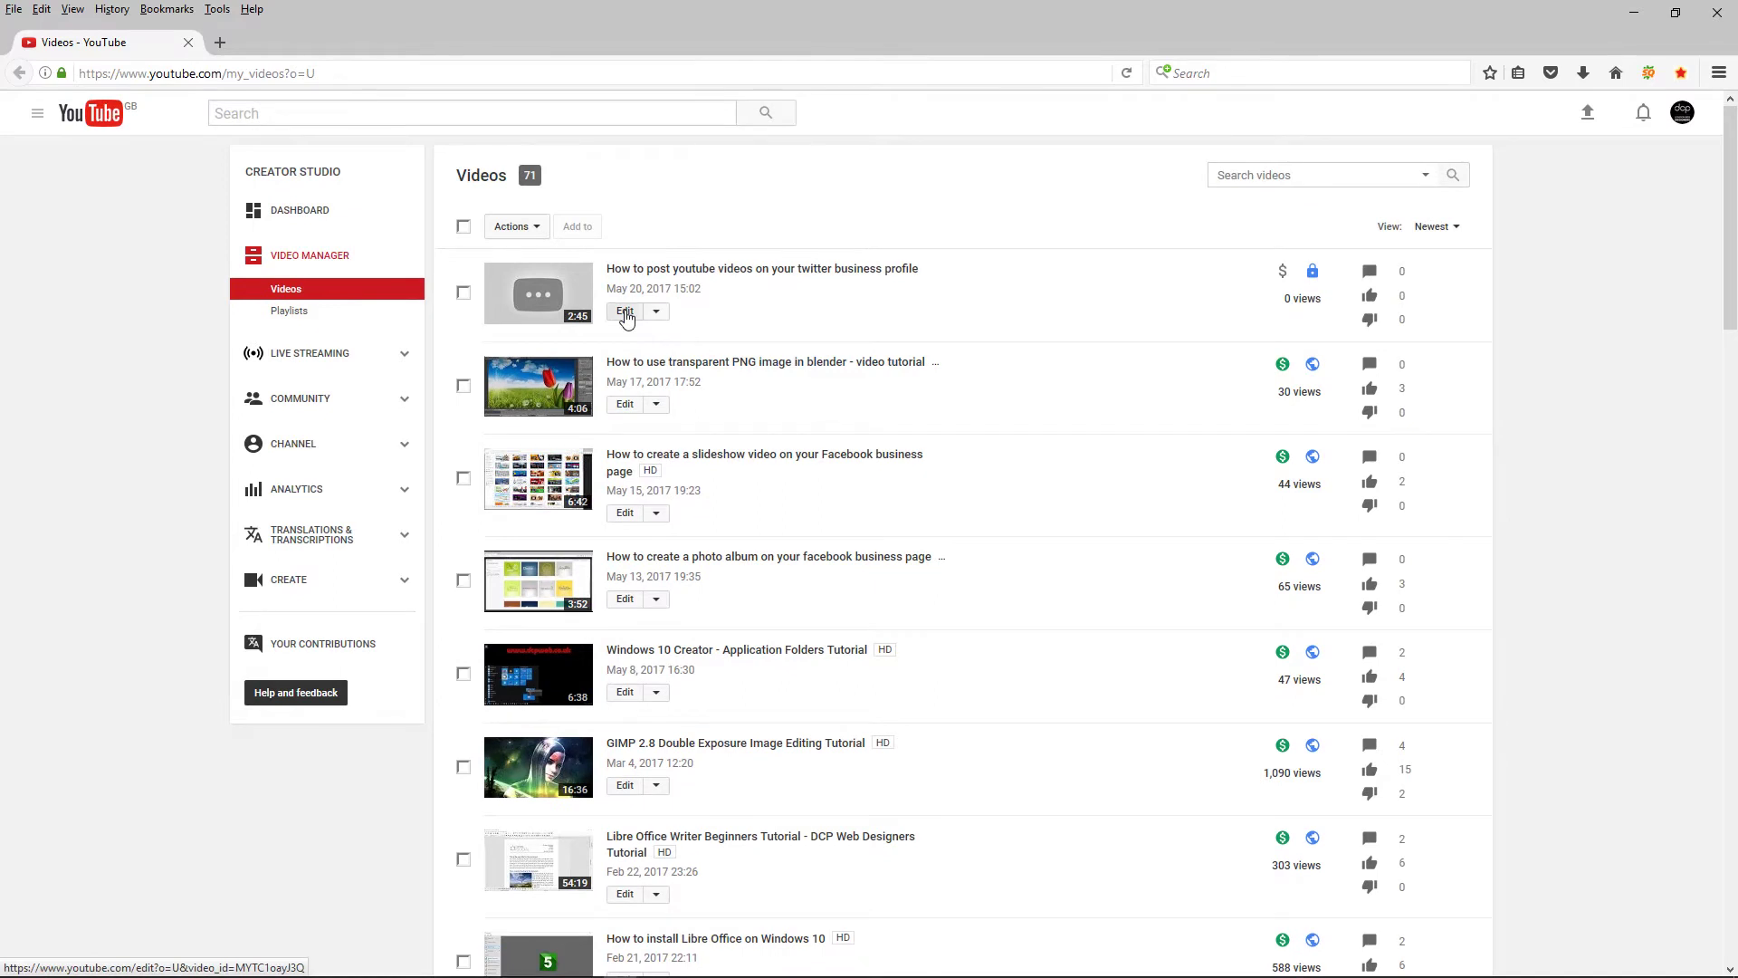
pyautogui.click(626, 312)
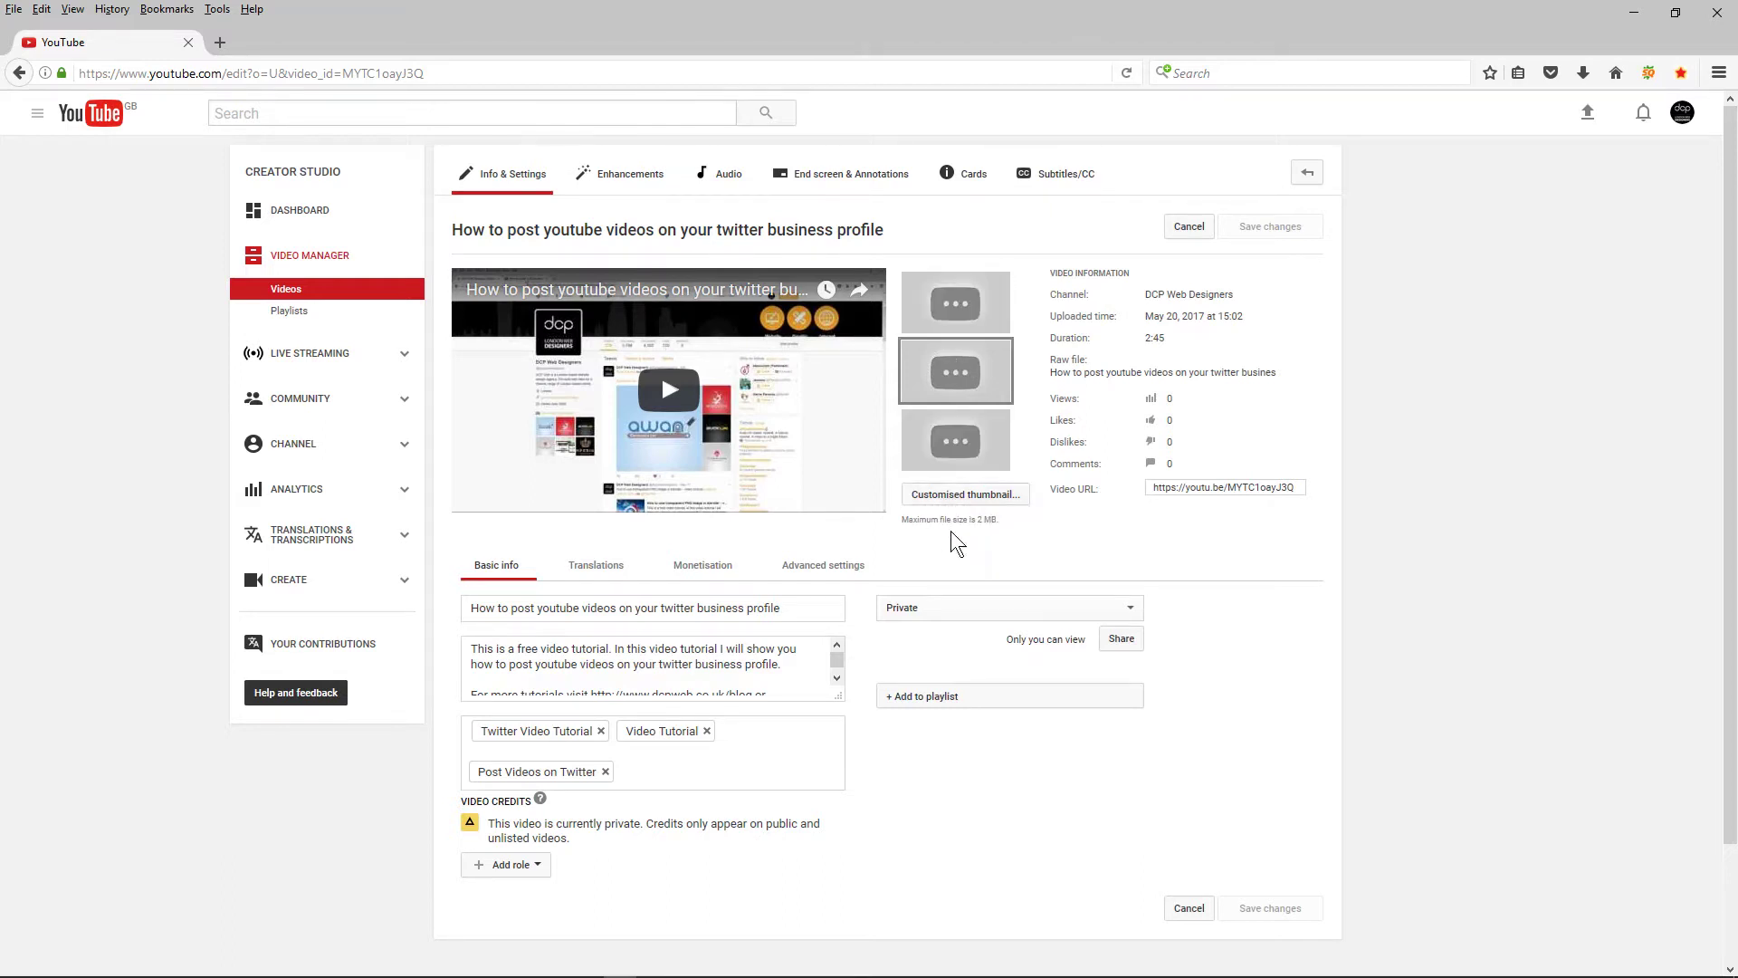
pyautogui.moveTo(954, 533)
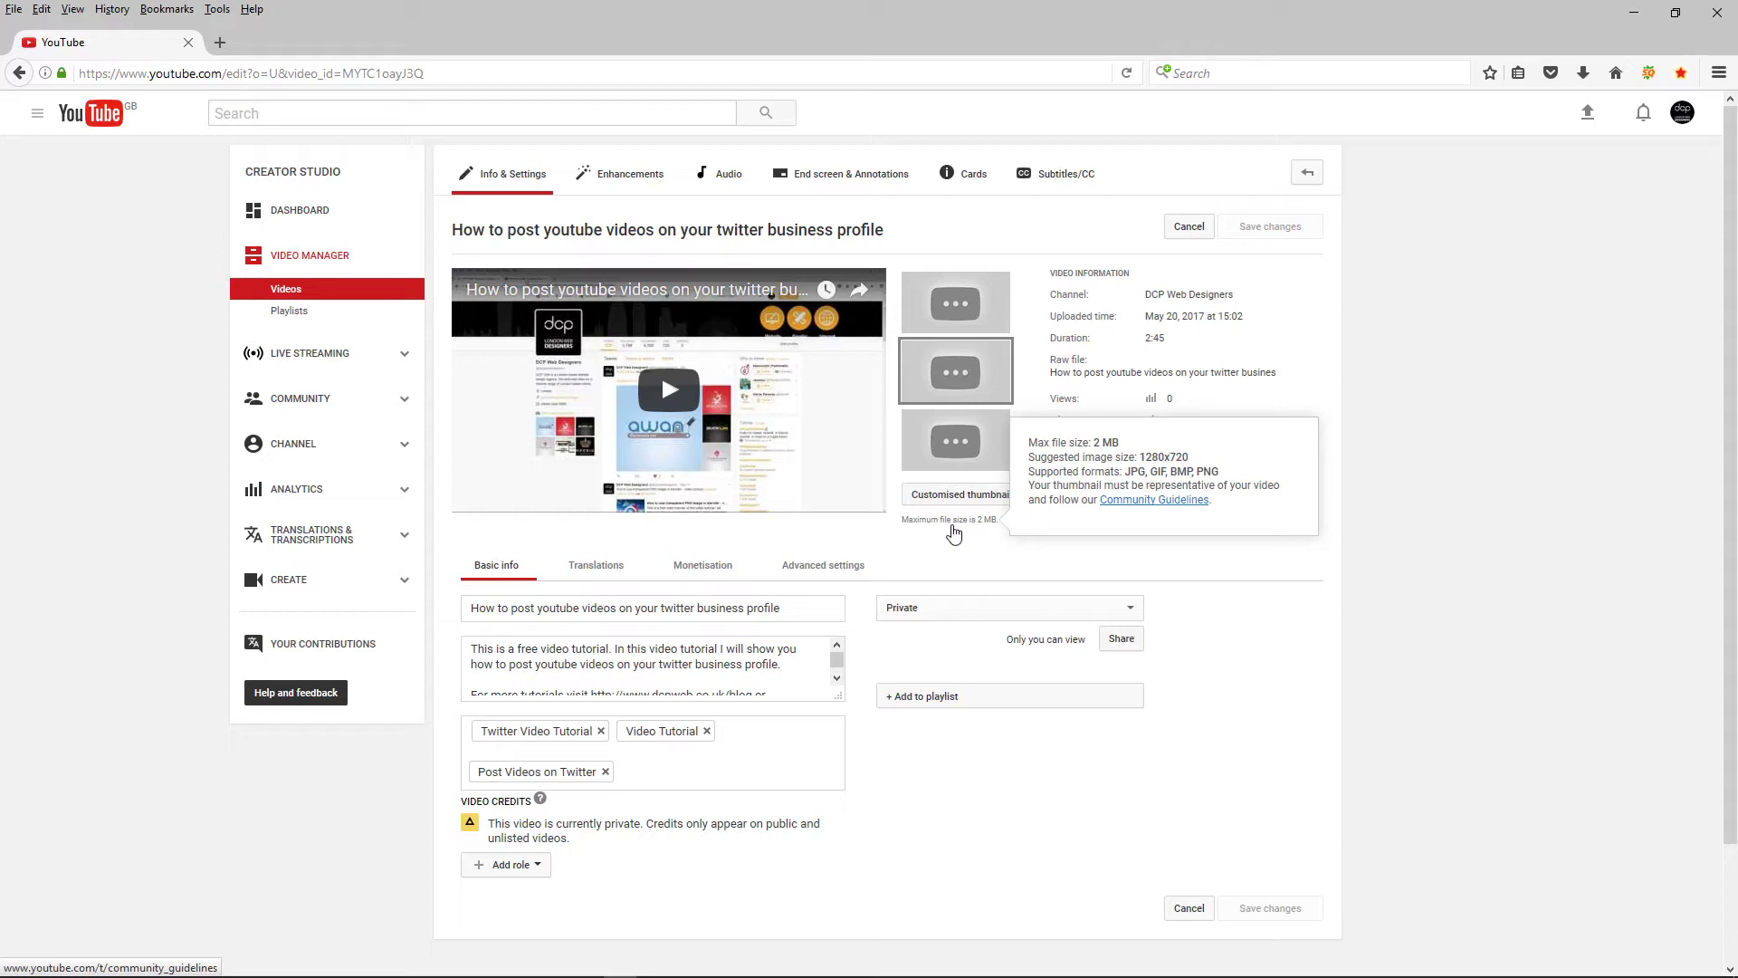
# Step: Create a public playlist 'Twitter Video Tutorials', add the video to it, and save changes
pyautogui.click(946, 699)
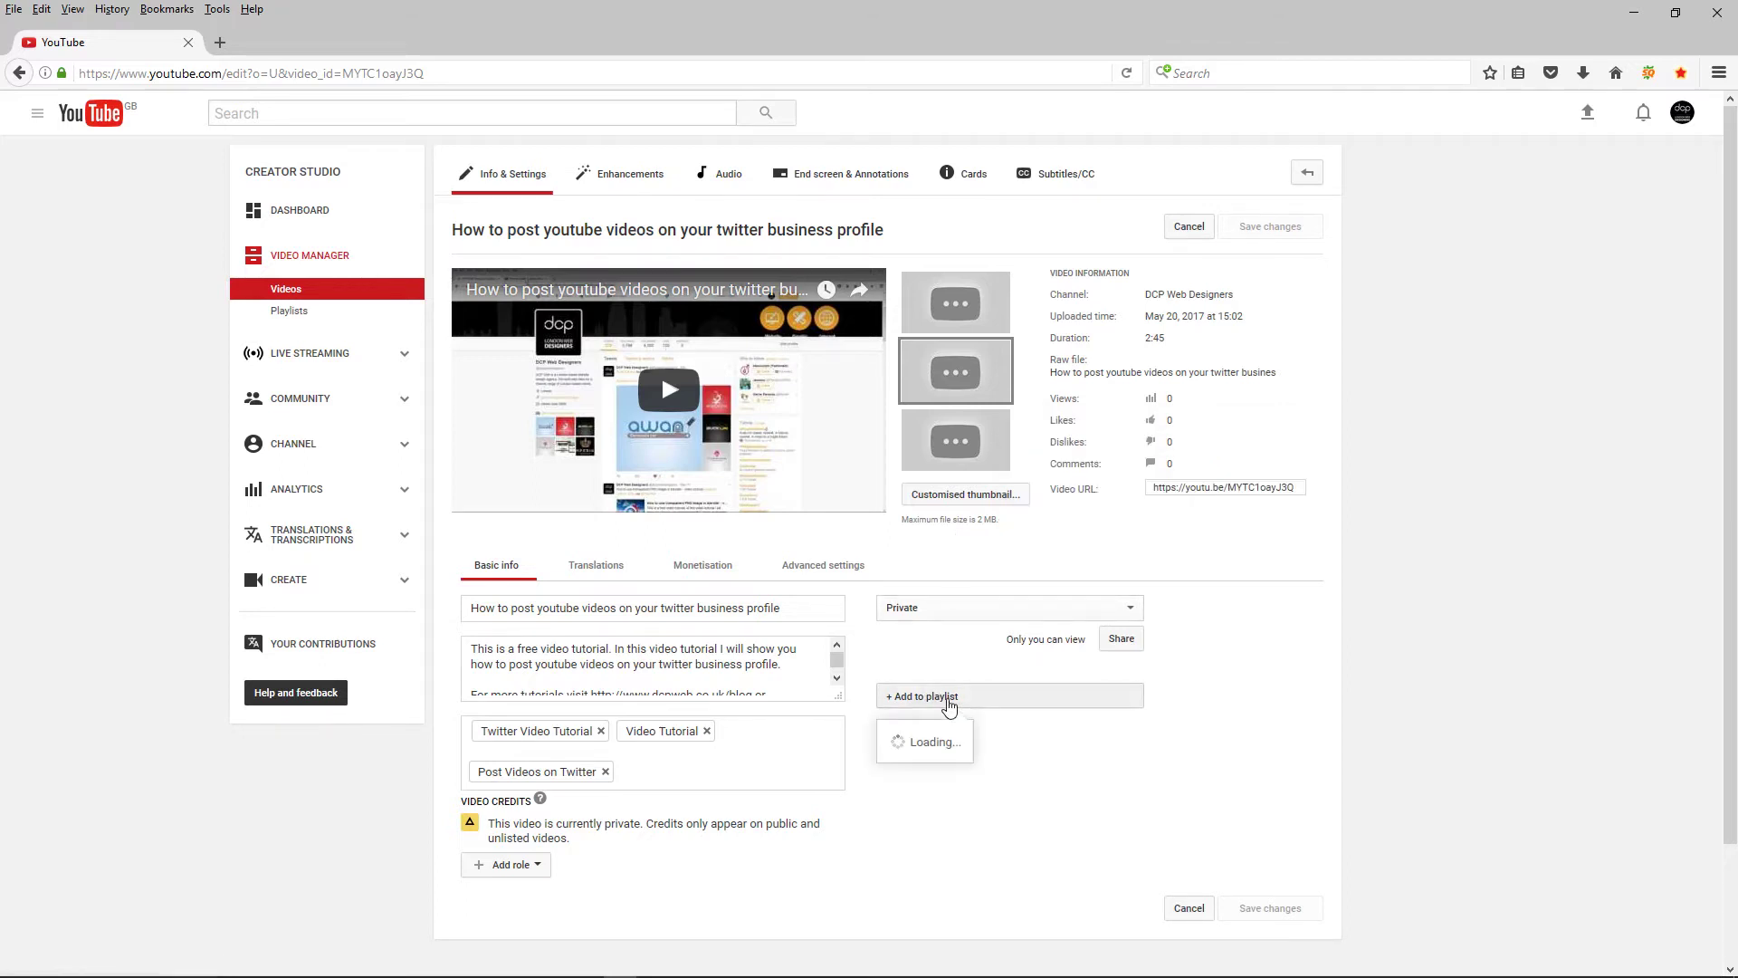
pyautogui.scroll(-3, 1288, 814)
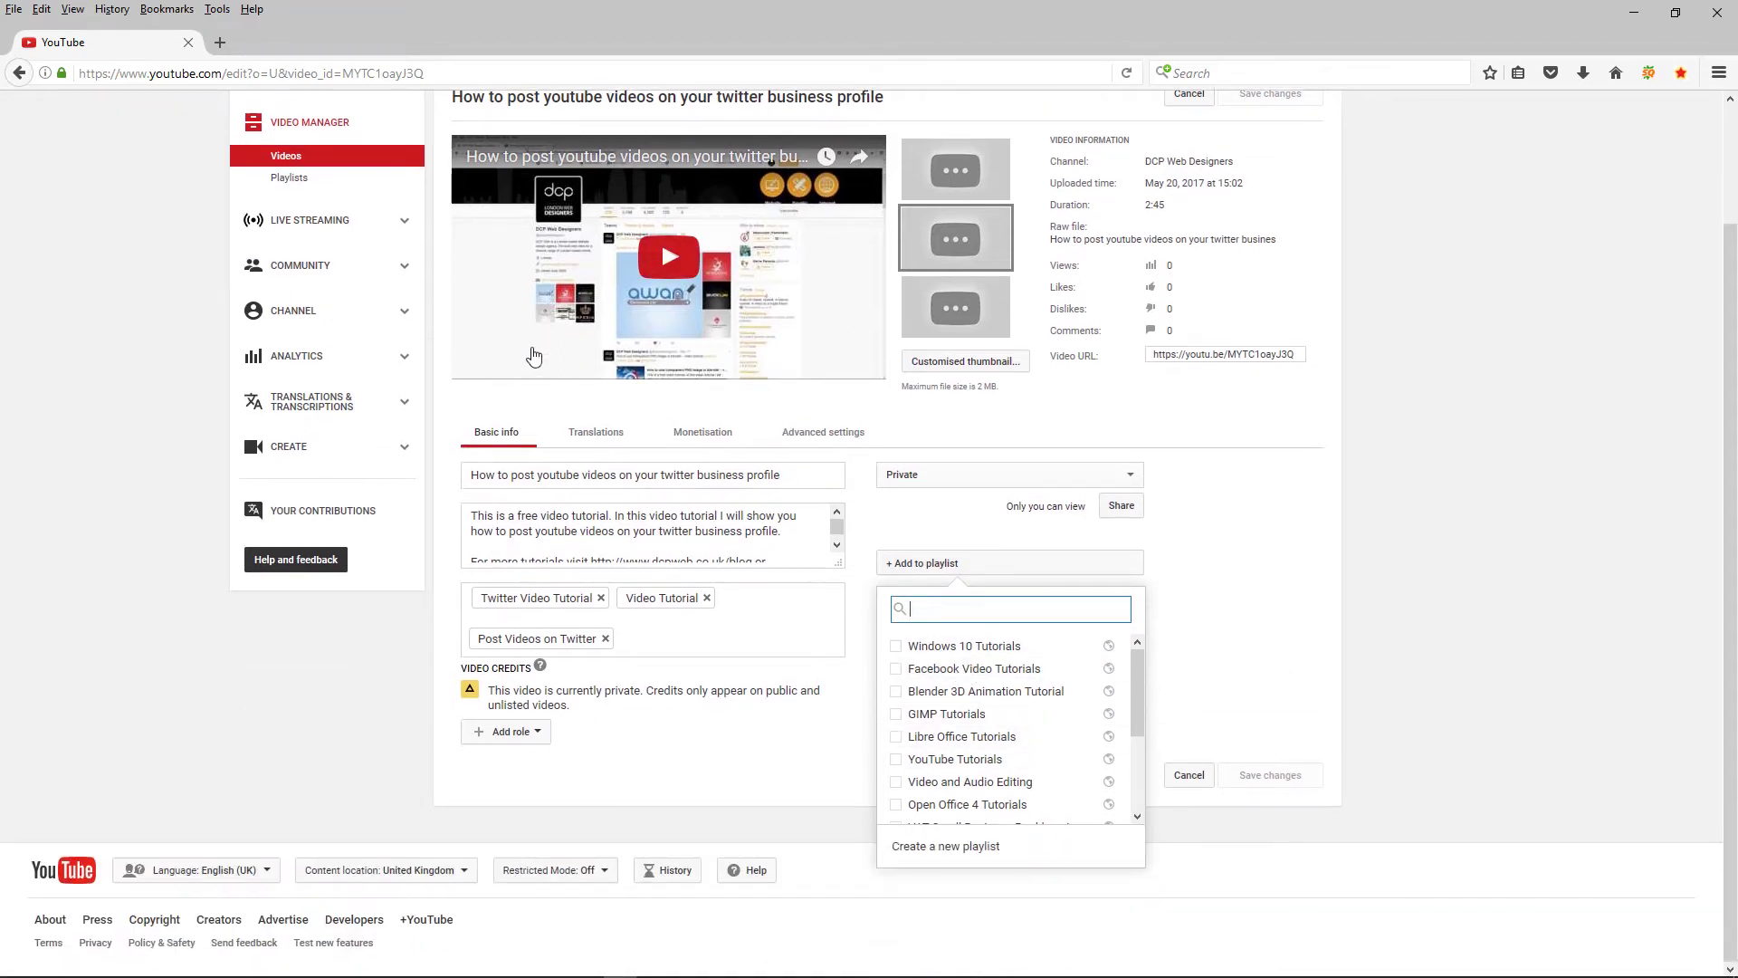
pyautogui.scroll(2, 560, 272)
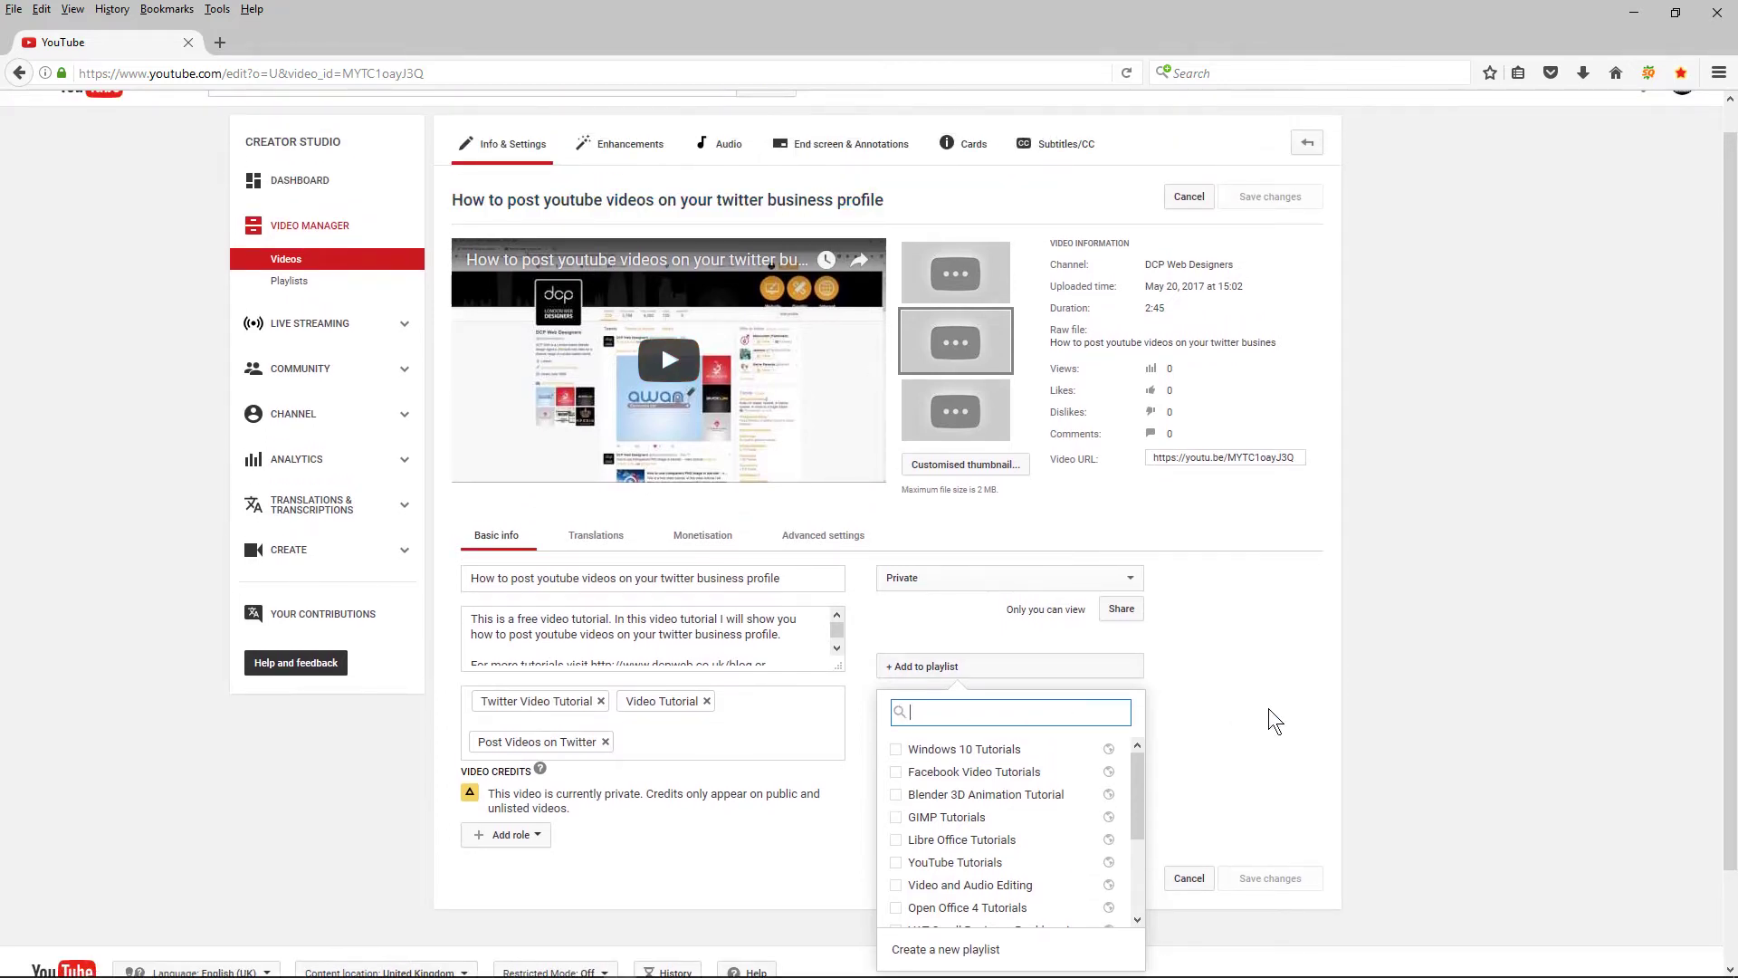
pyautogui.scroll(-2, 1177, 715)
pyautogui.scroll(-3, 1041, 731)
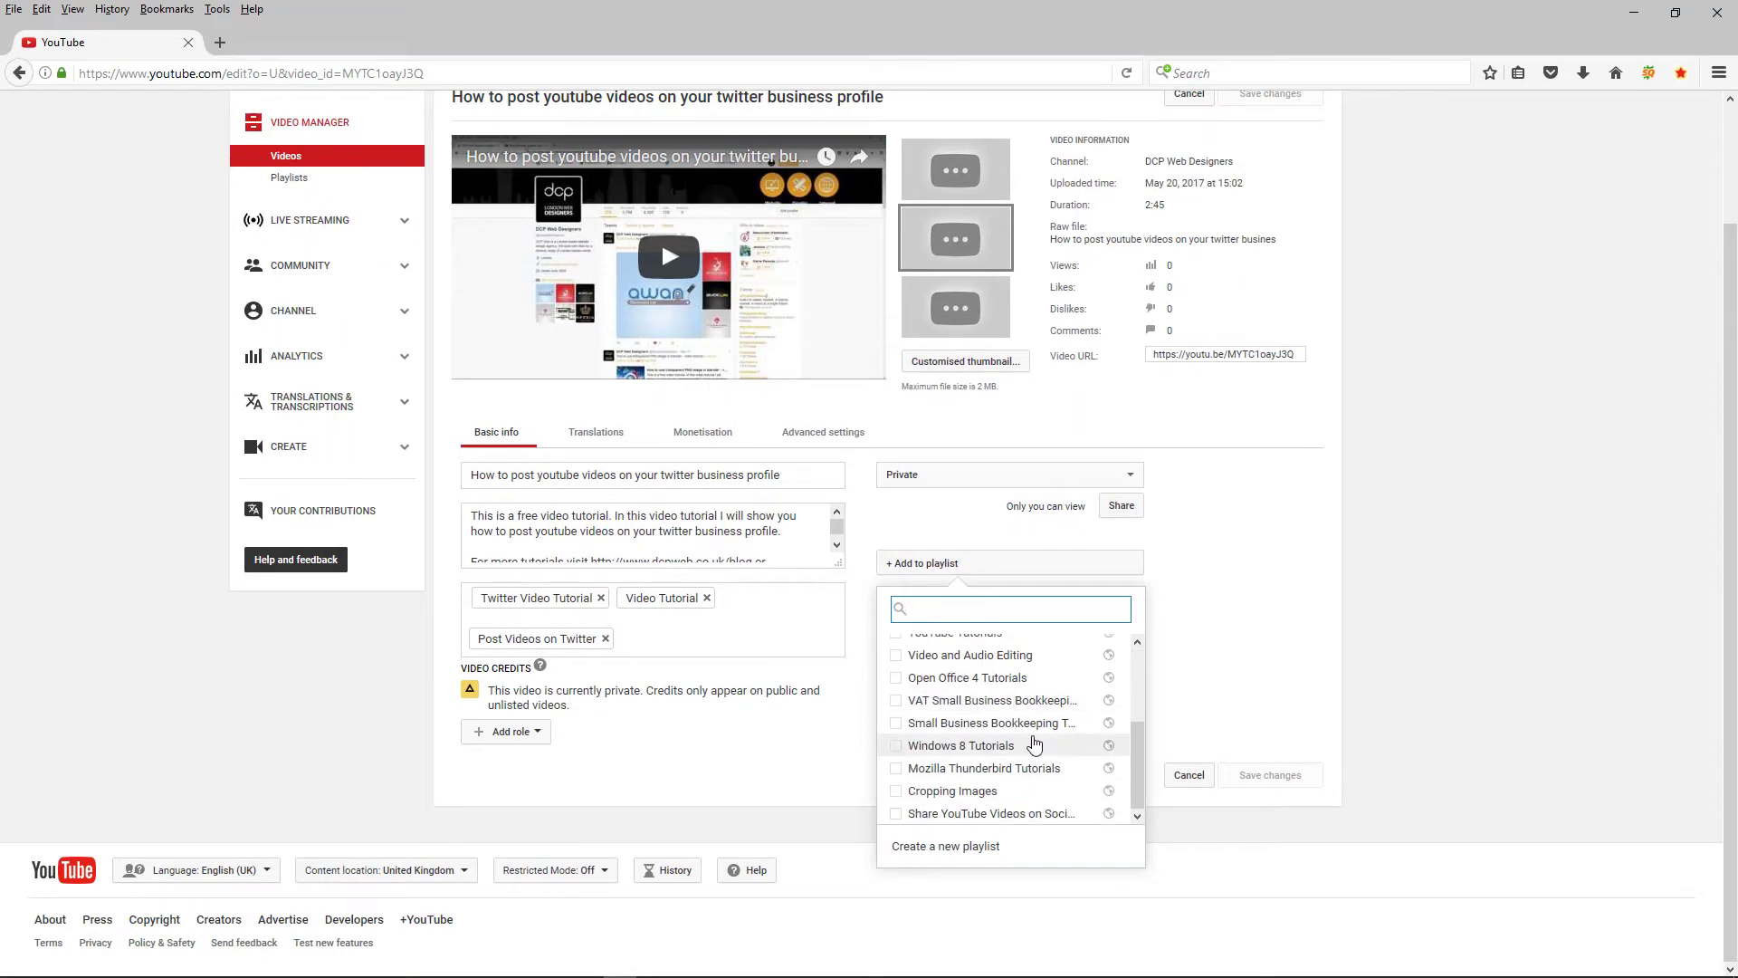
pyautogui.scroll(3, 1034, 744)
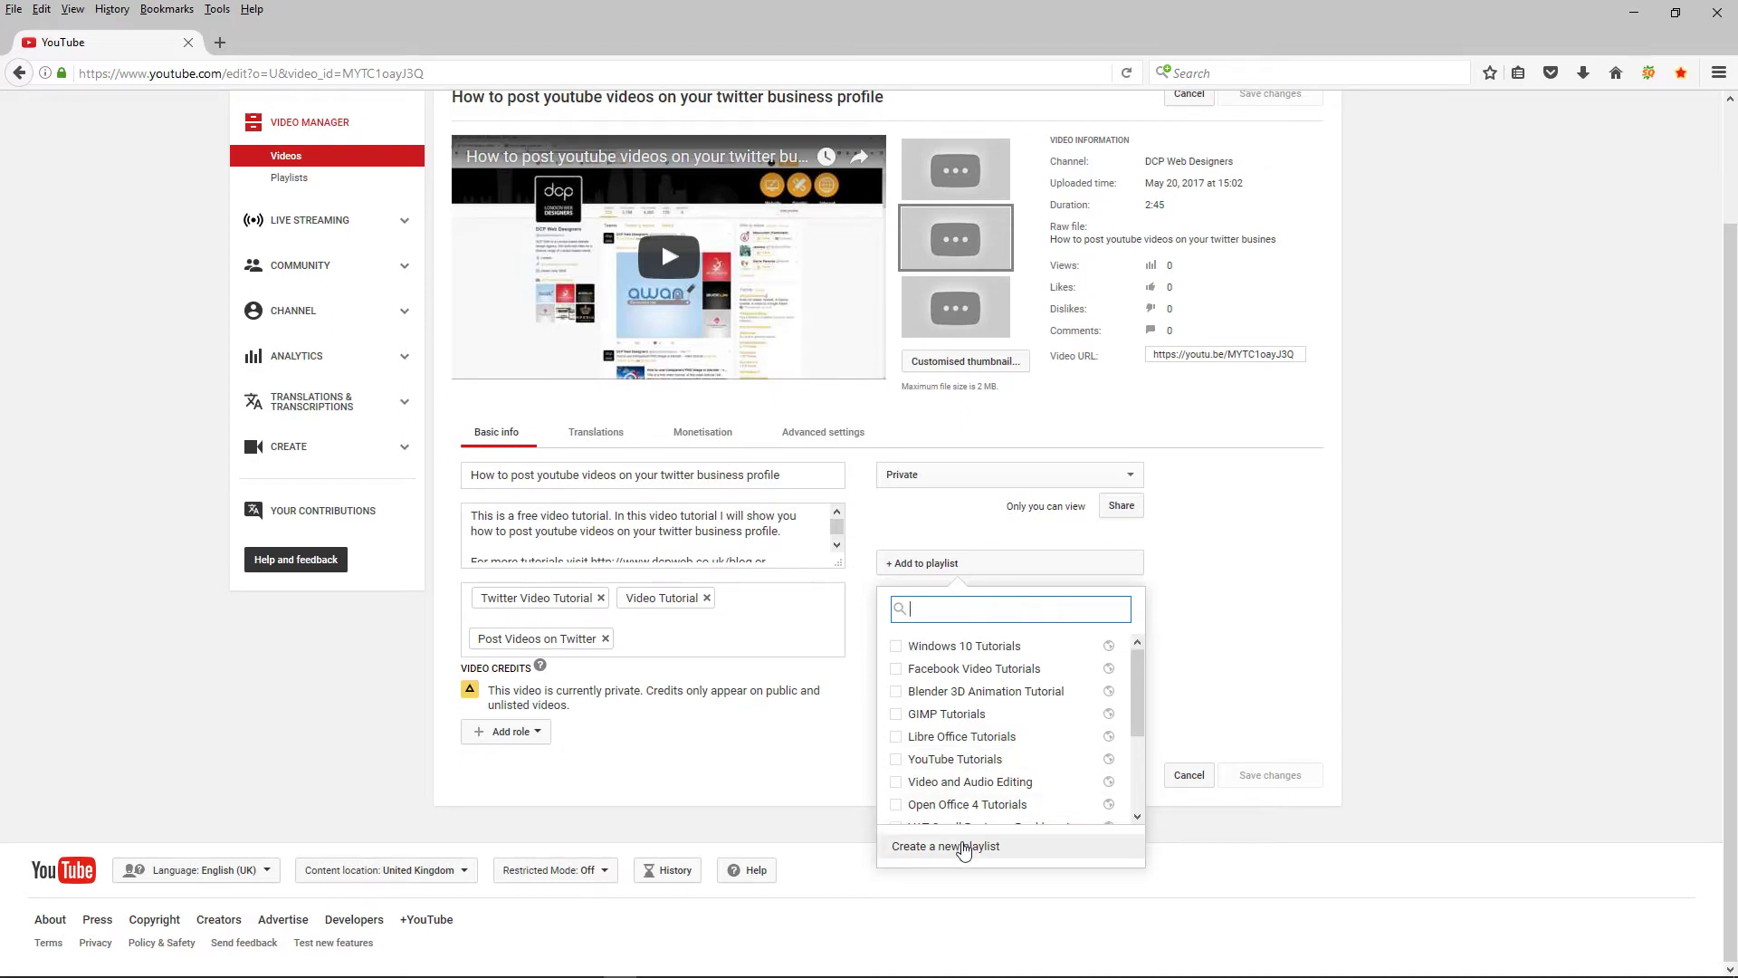
pyautogui.click(964, 849)
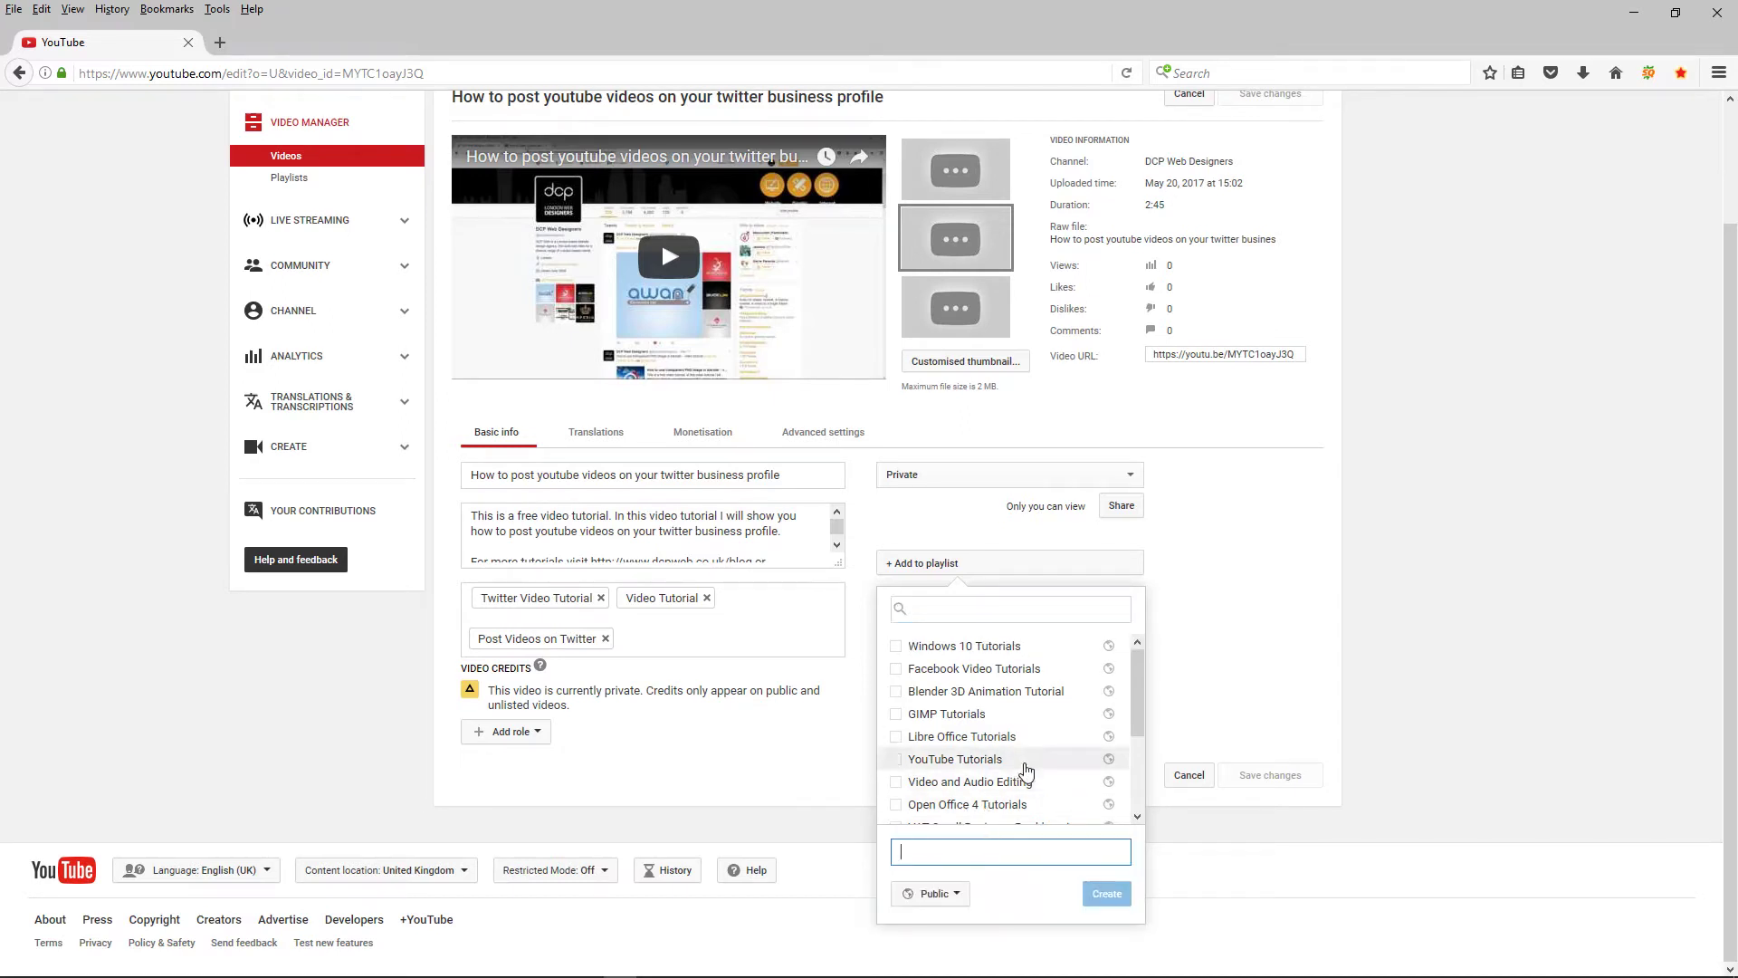
pyautogui.write('Twitter ')
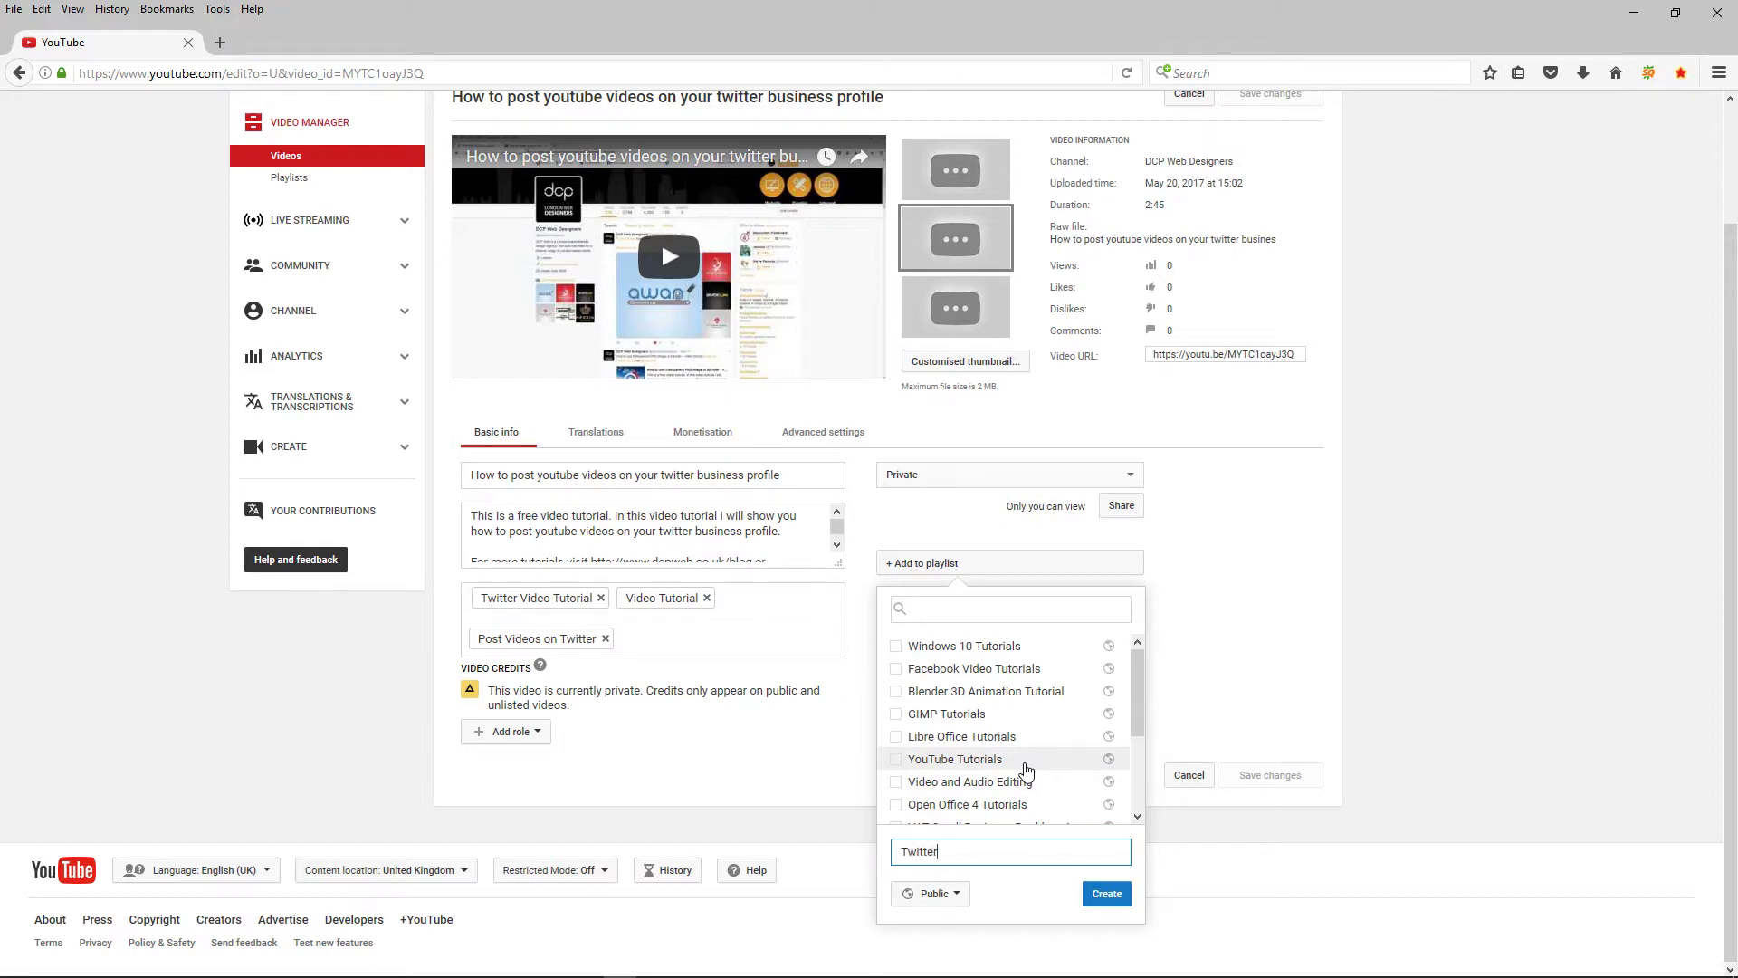
pyautogui.write('Video Tutorials')
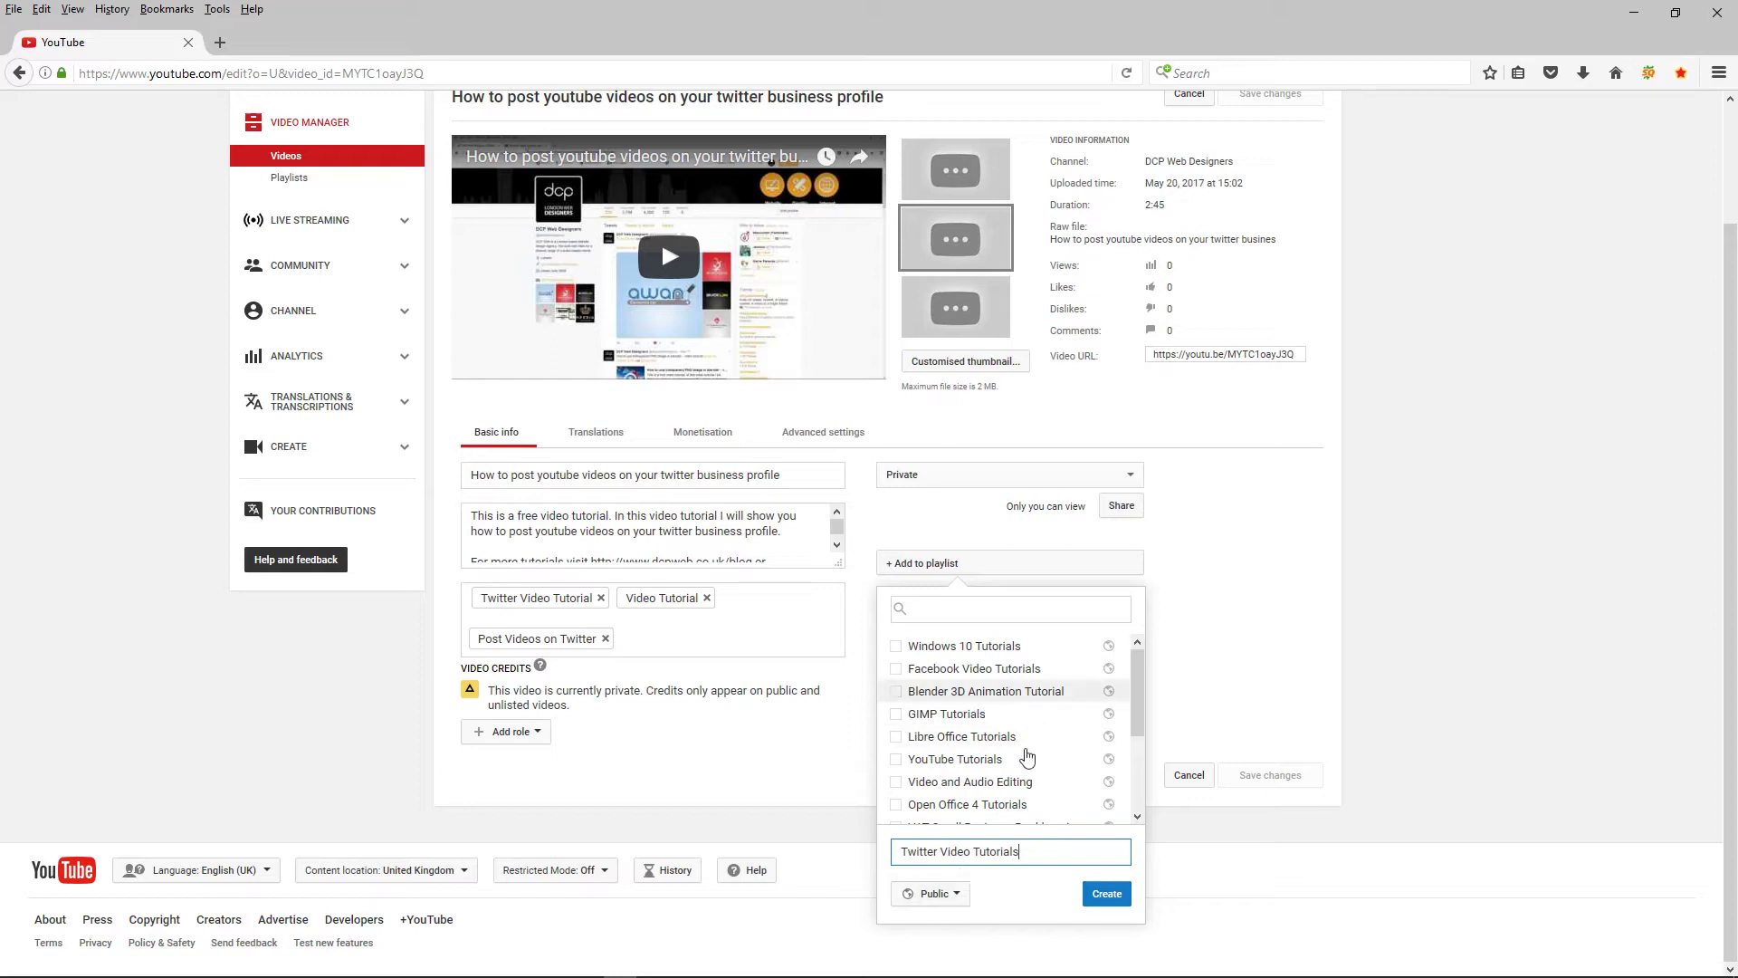
pyautogui.click(1108, 895)
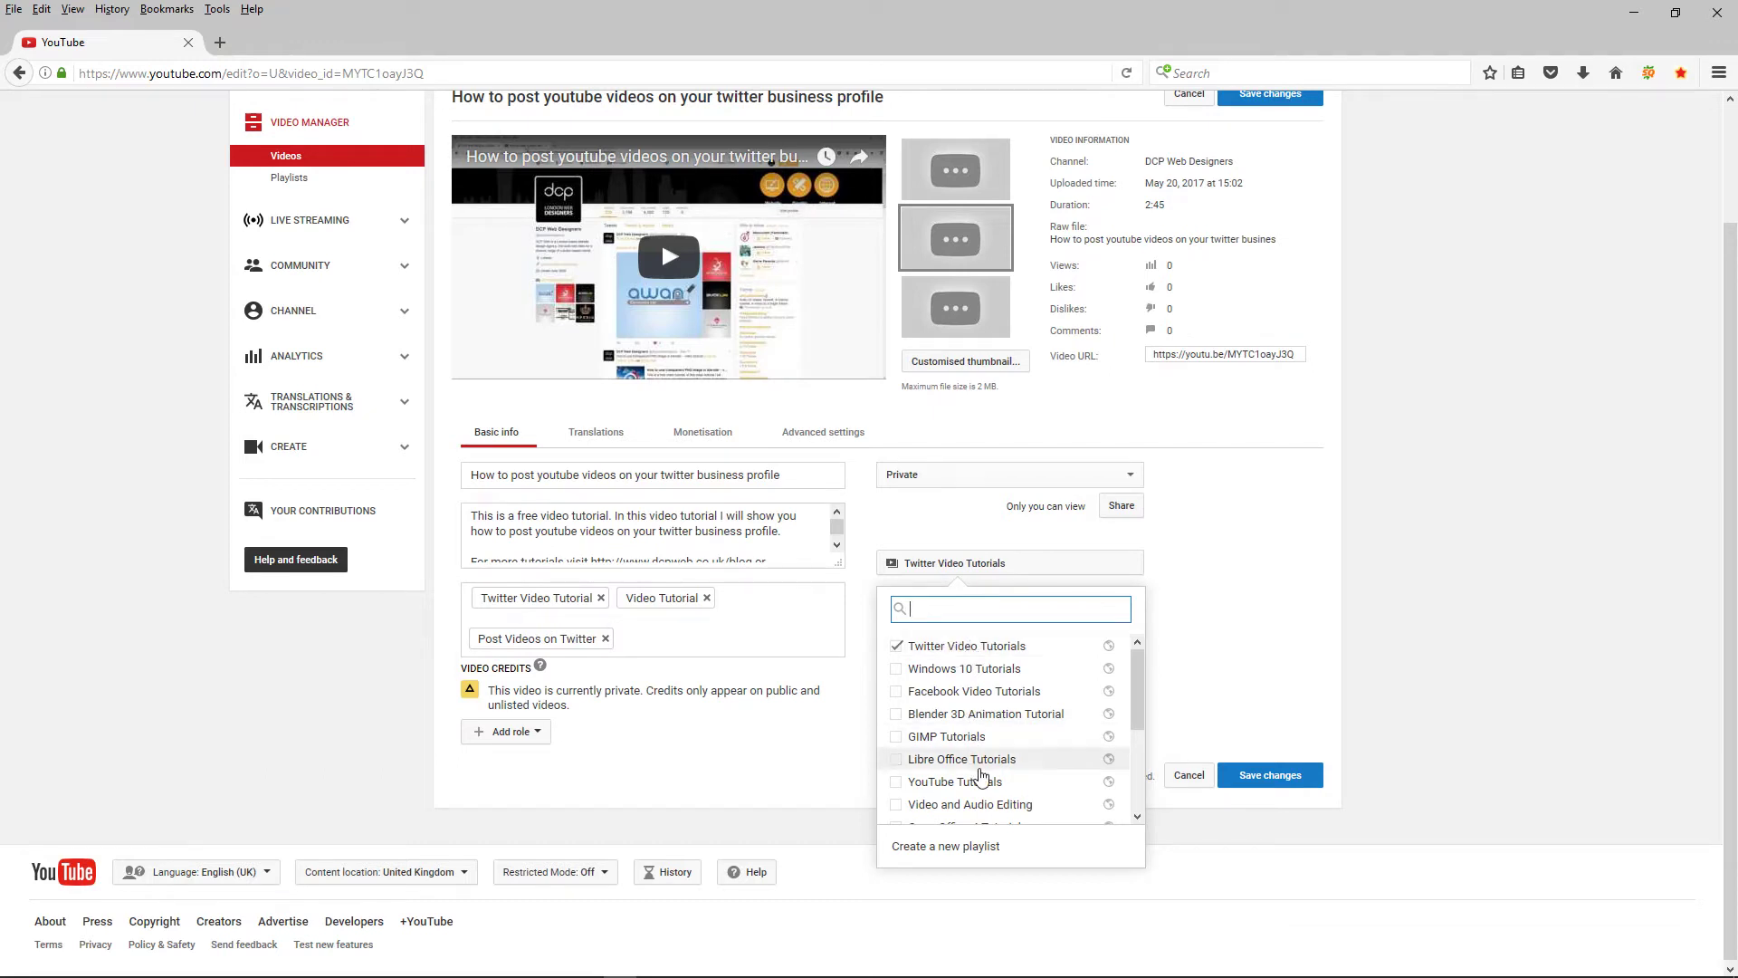
pyautogui.scroll(-1, 980, 776)
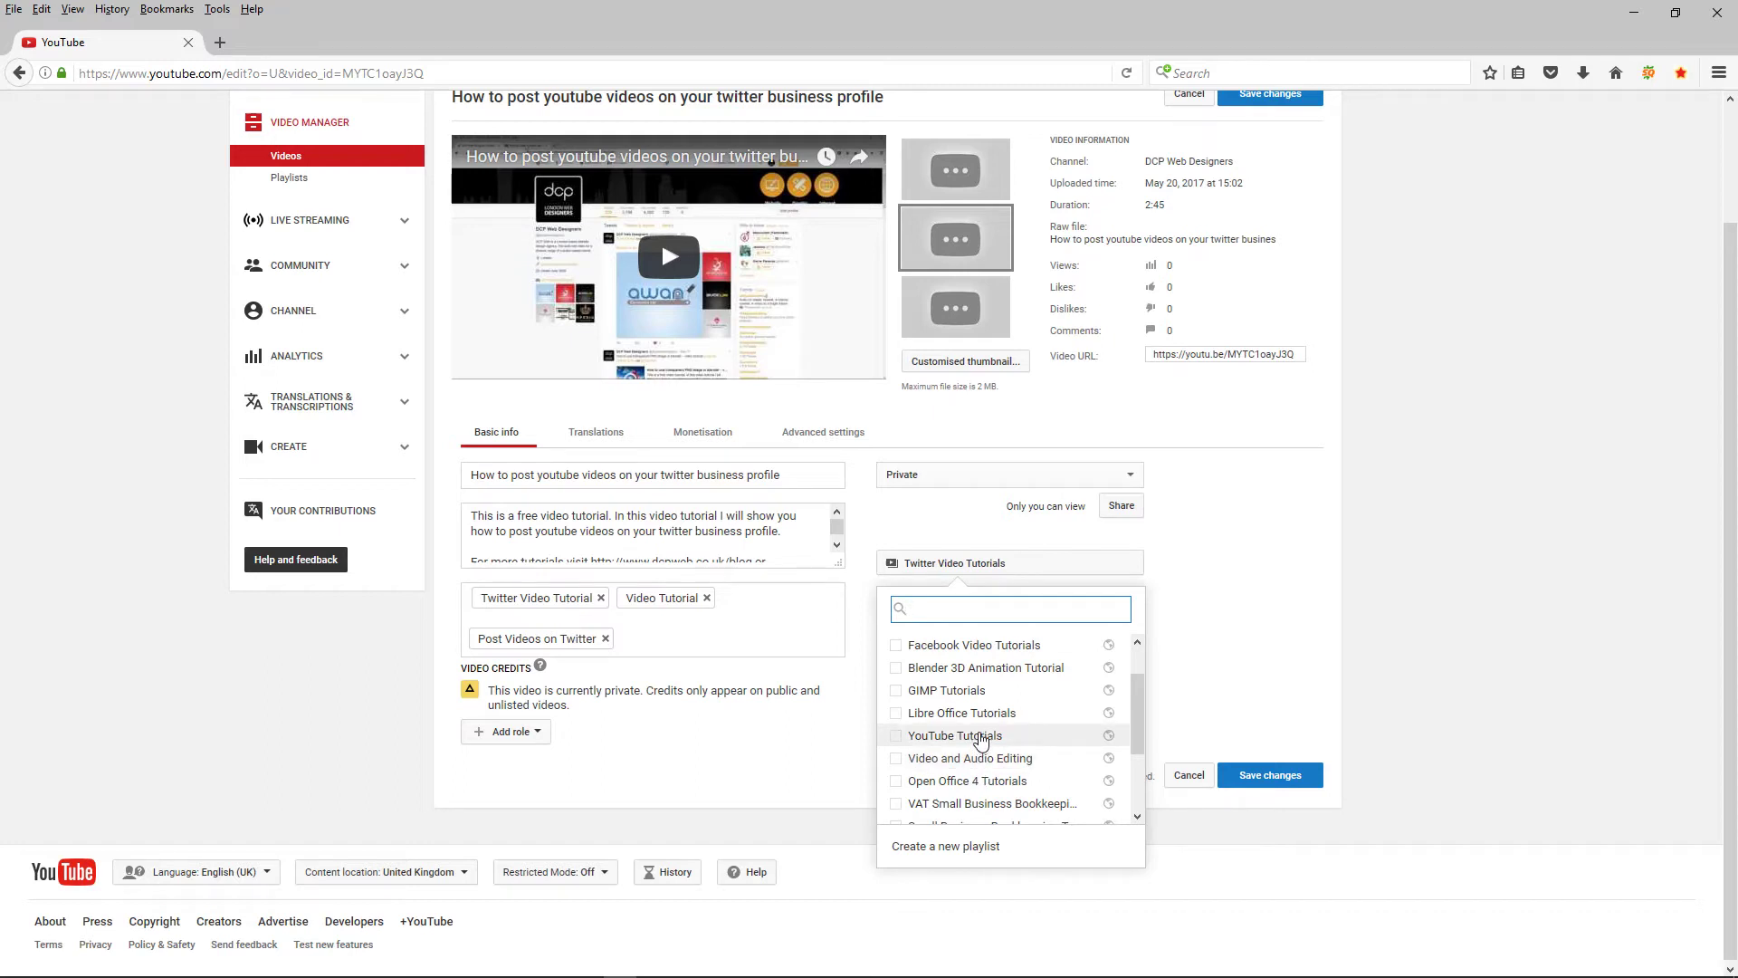
pyautogui.scroll(1, 980, 744)
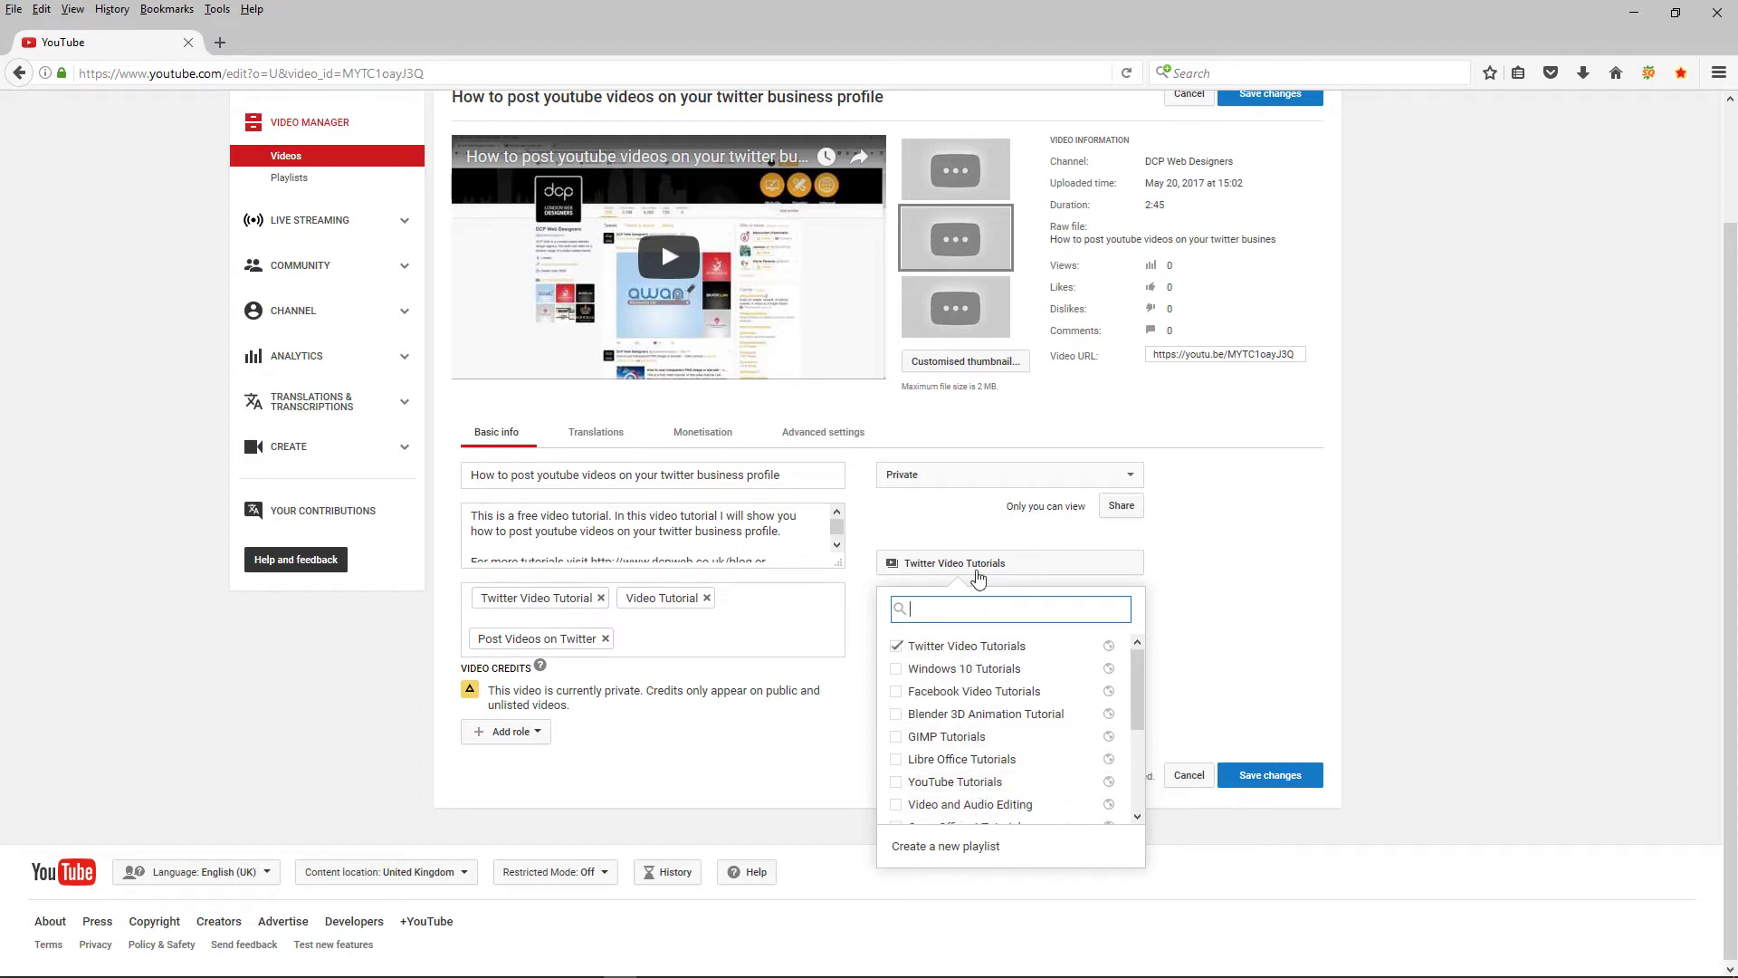
pyautogui.click(1271, 779)
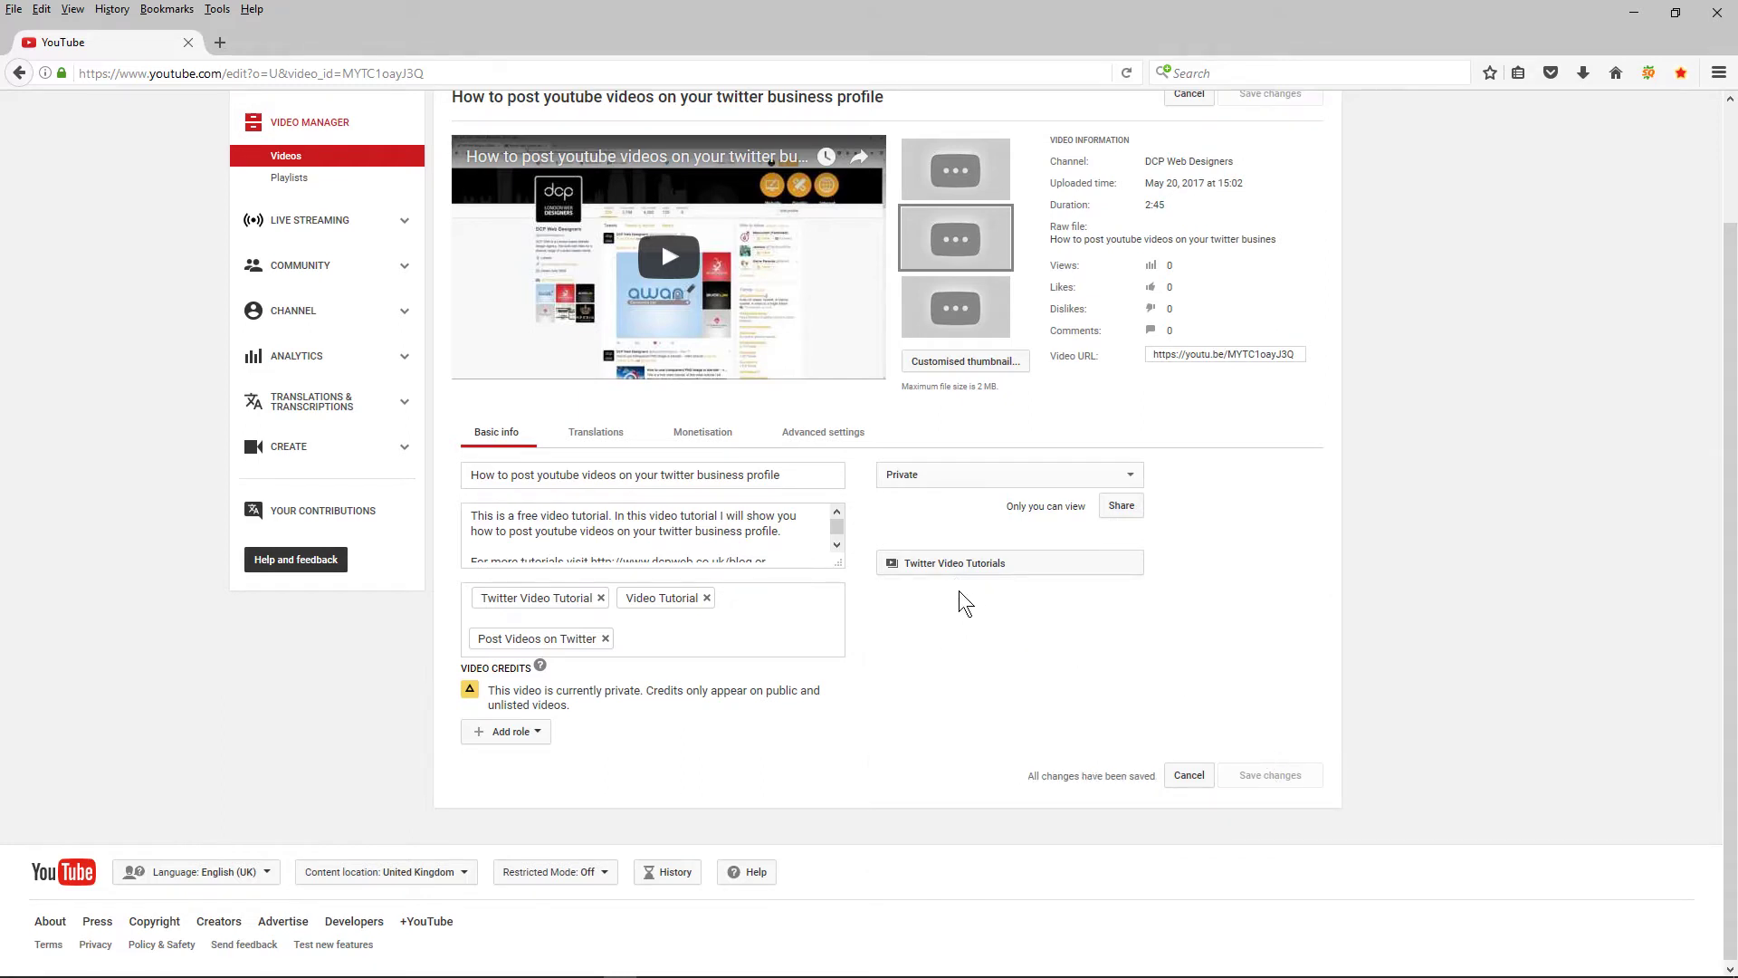
pyautogui.scroll(3, 958, 591)
# Step: In End screen & Annotations, choose the template with two videos flanking a central subscribe element
pyautogui.moveTo(968, 443)
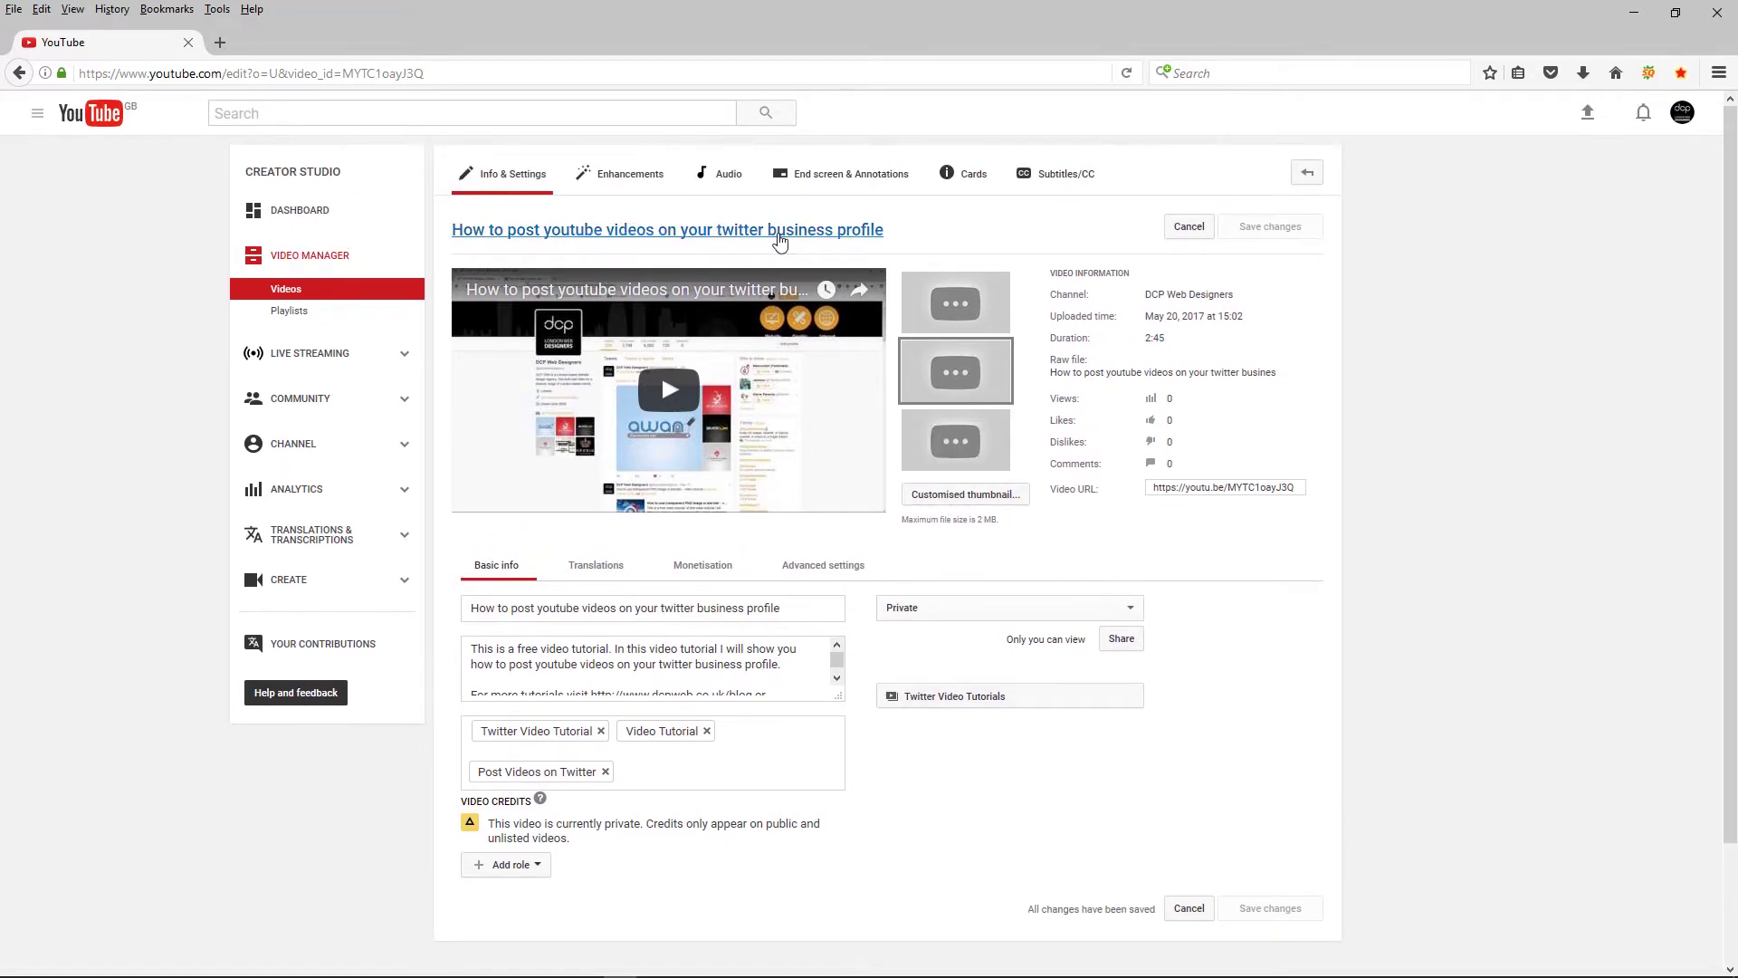
pyautogui.click(857, 182)
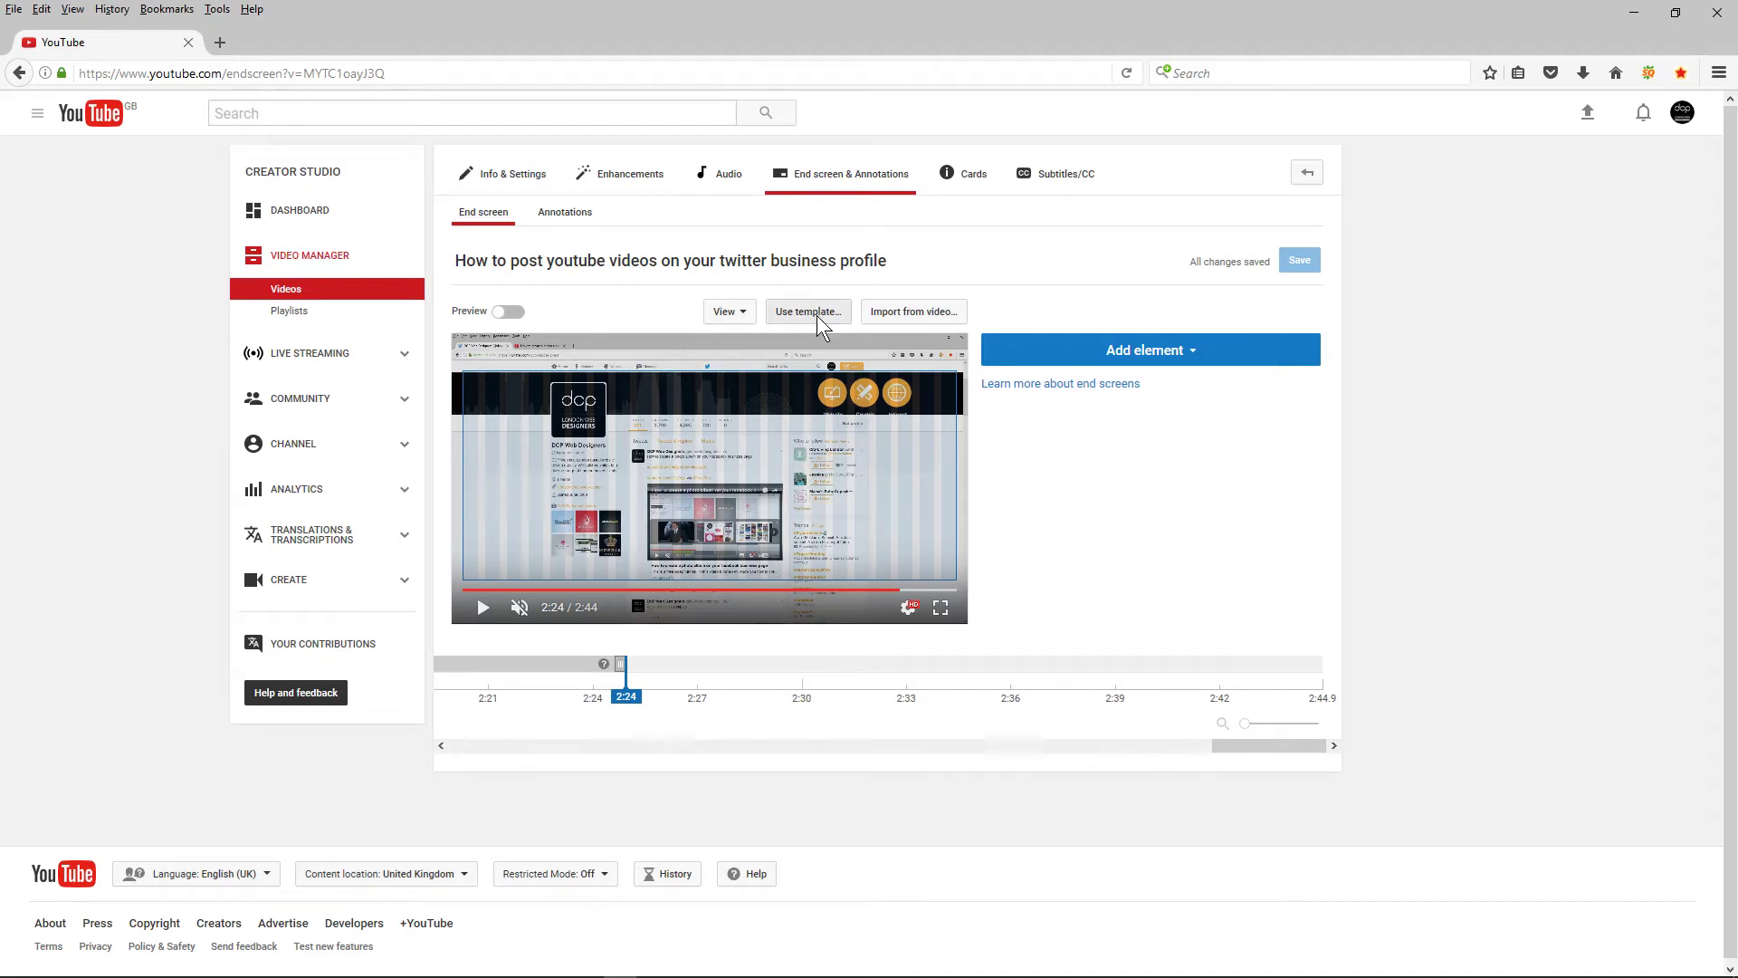
pyautogui.click(818, 315)
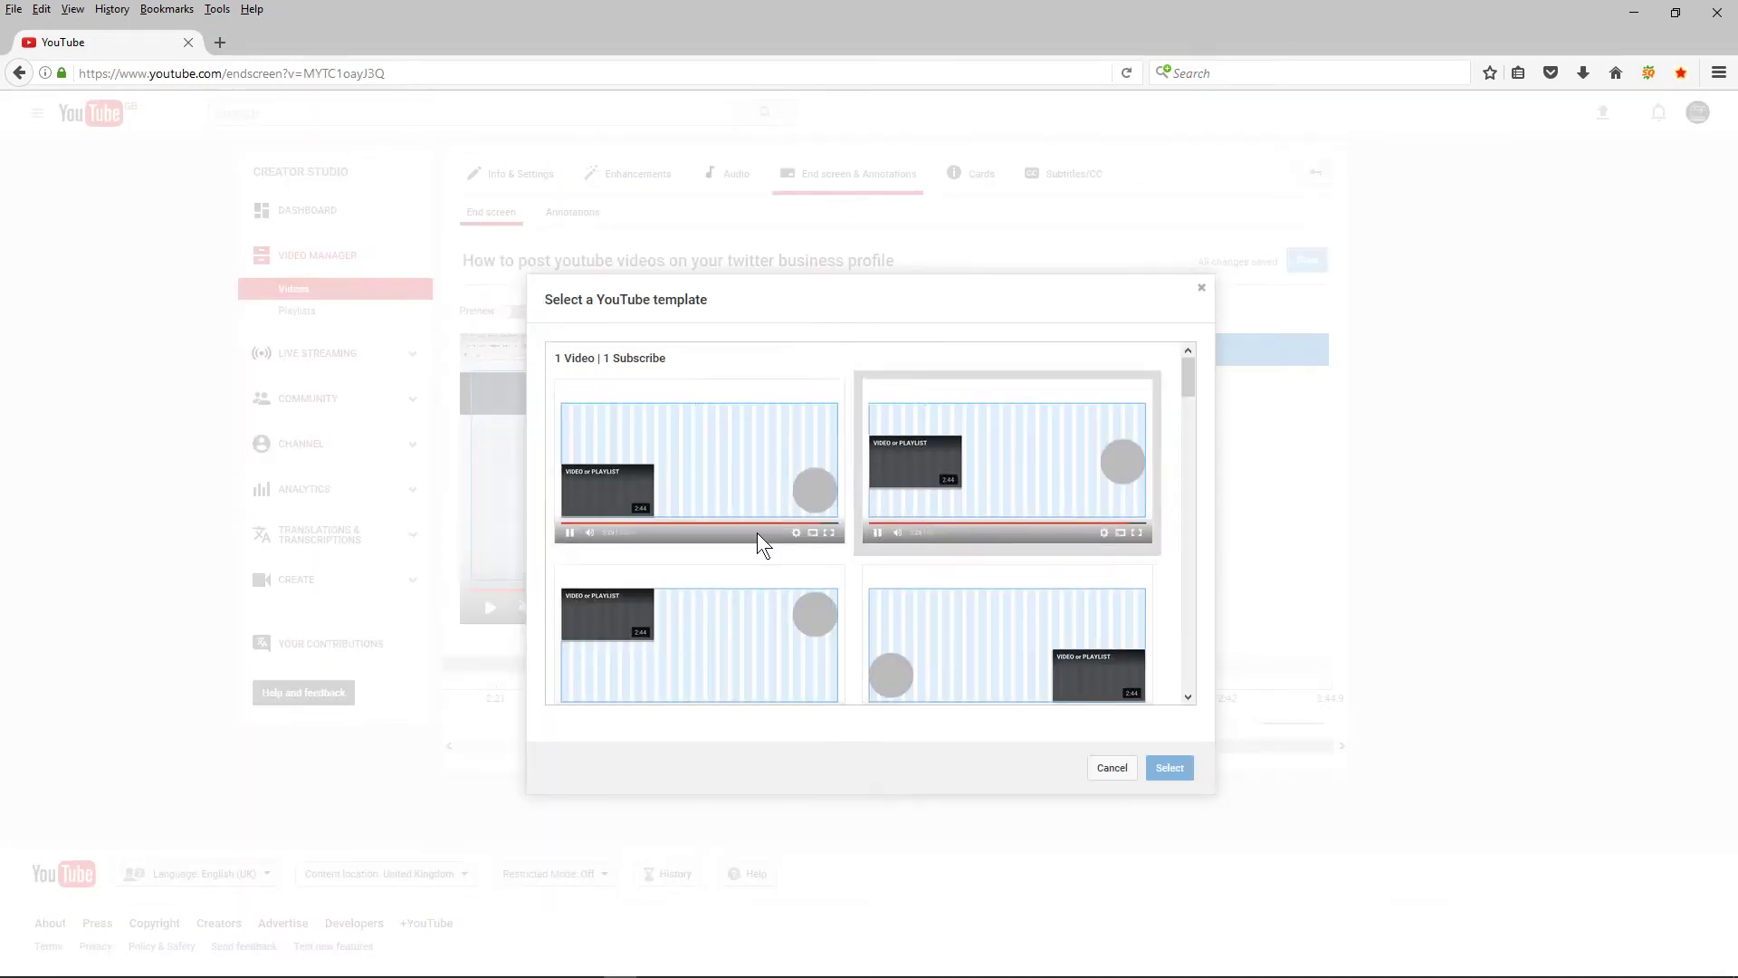
pyautogui.scroll(-3, 854, 580)
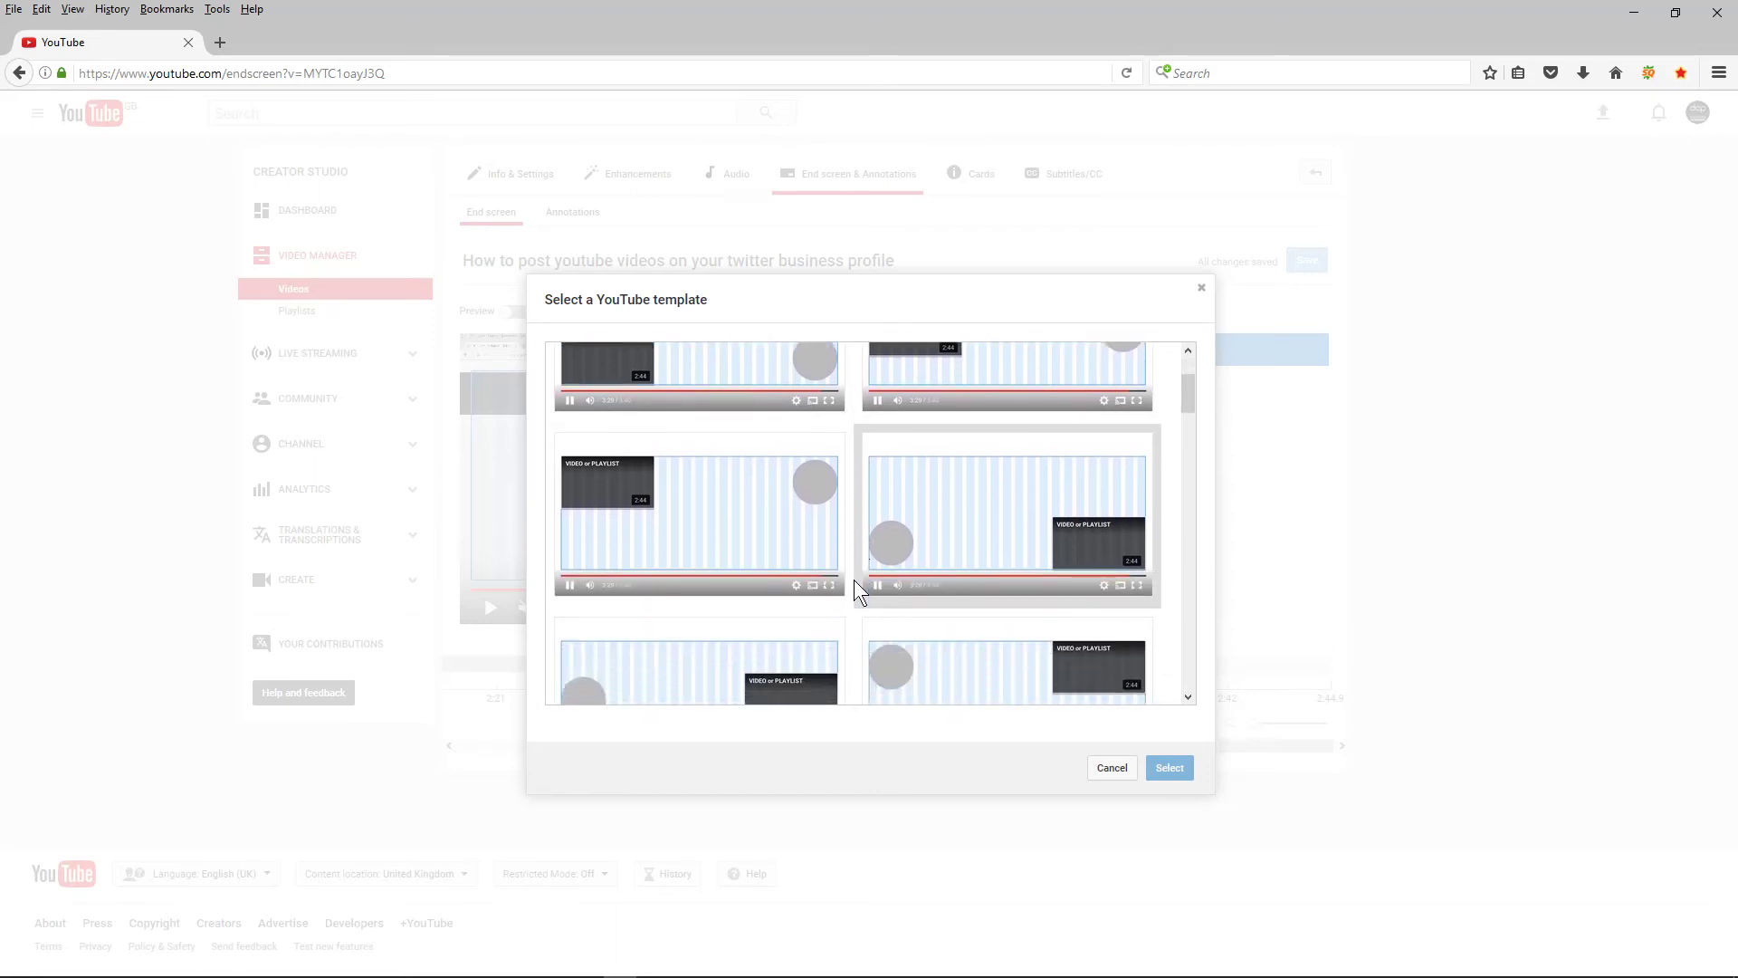
pyautogui.scroll(-5, 854, 579)
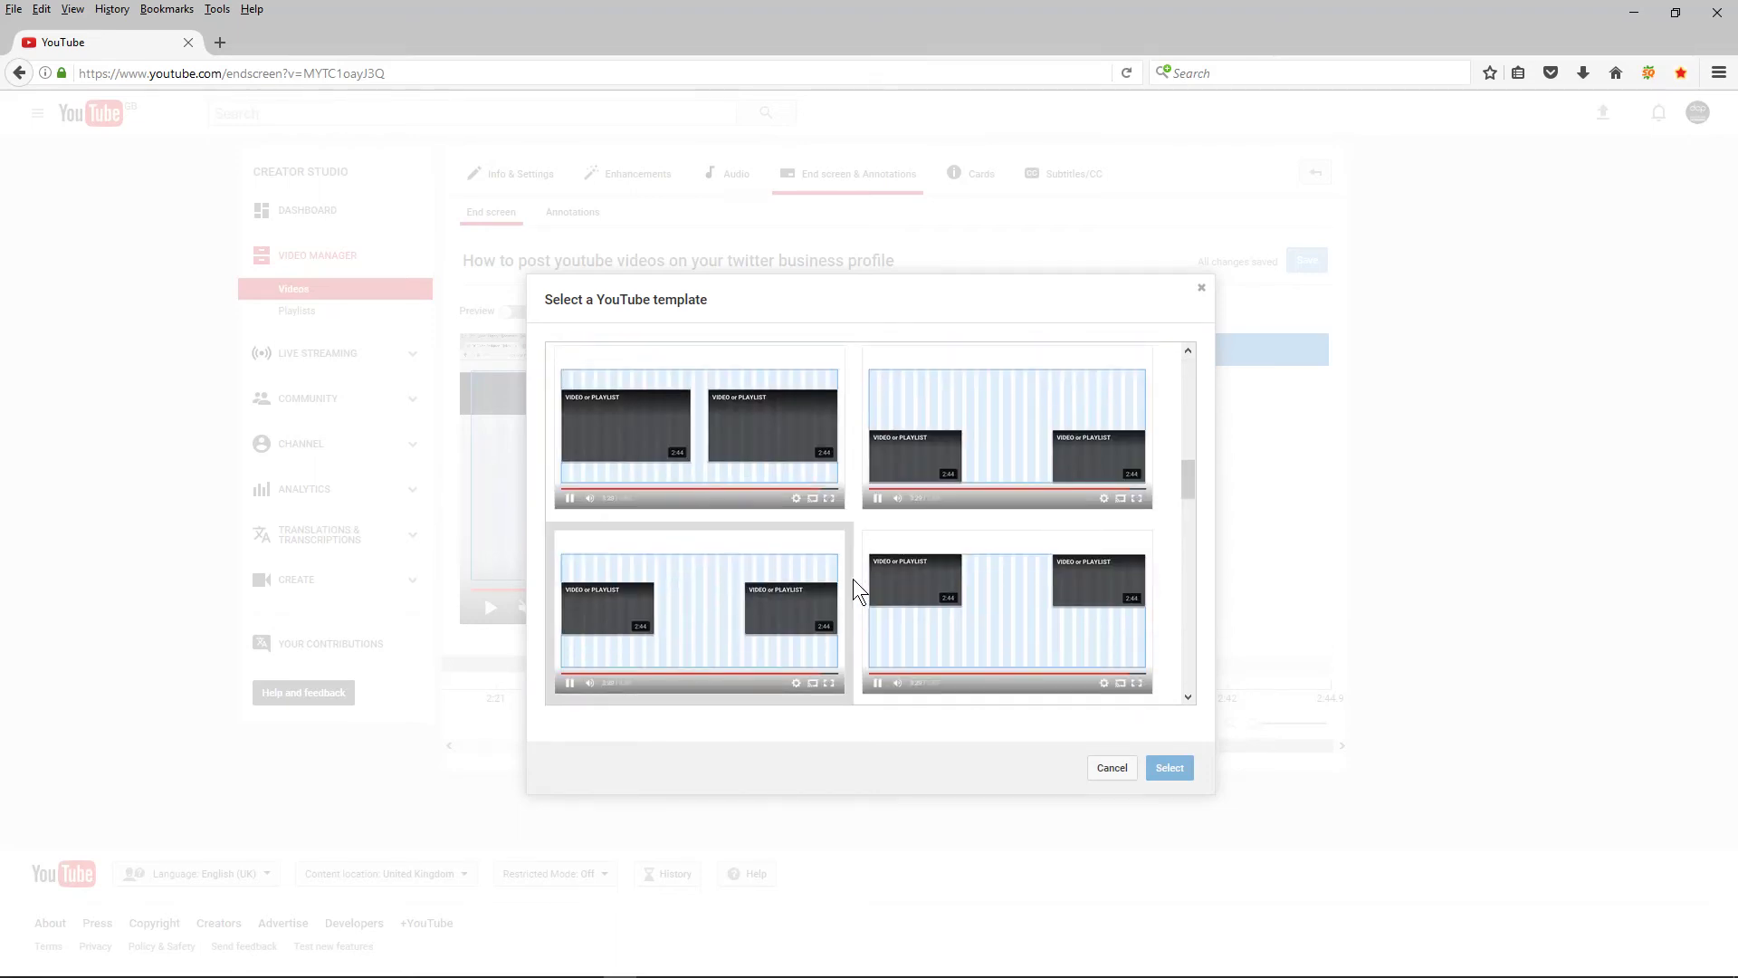
pyautogui.scroll(-5, 852, 578)
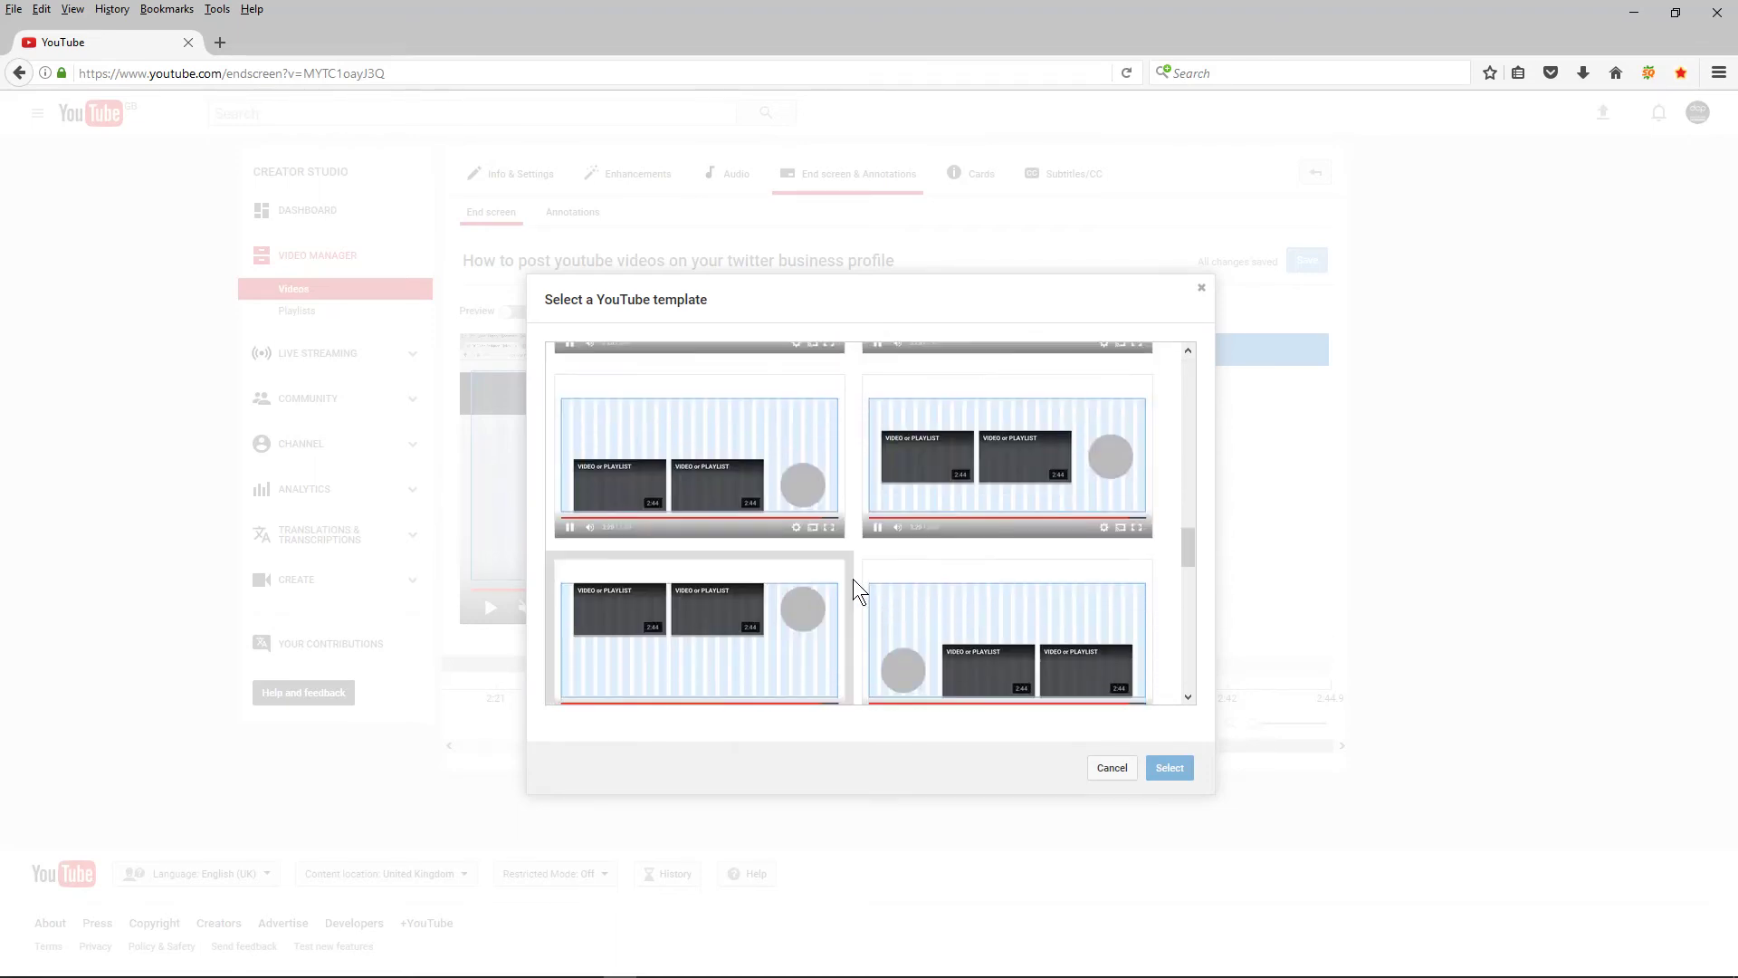
pyautogui.scroll(-5, 853, 578)
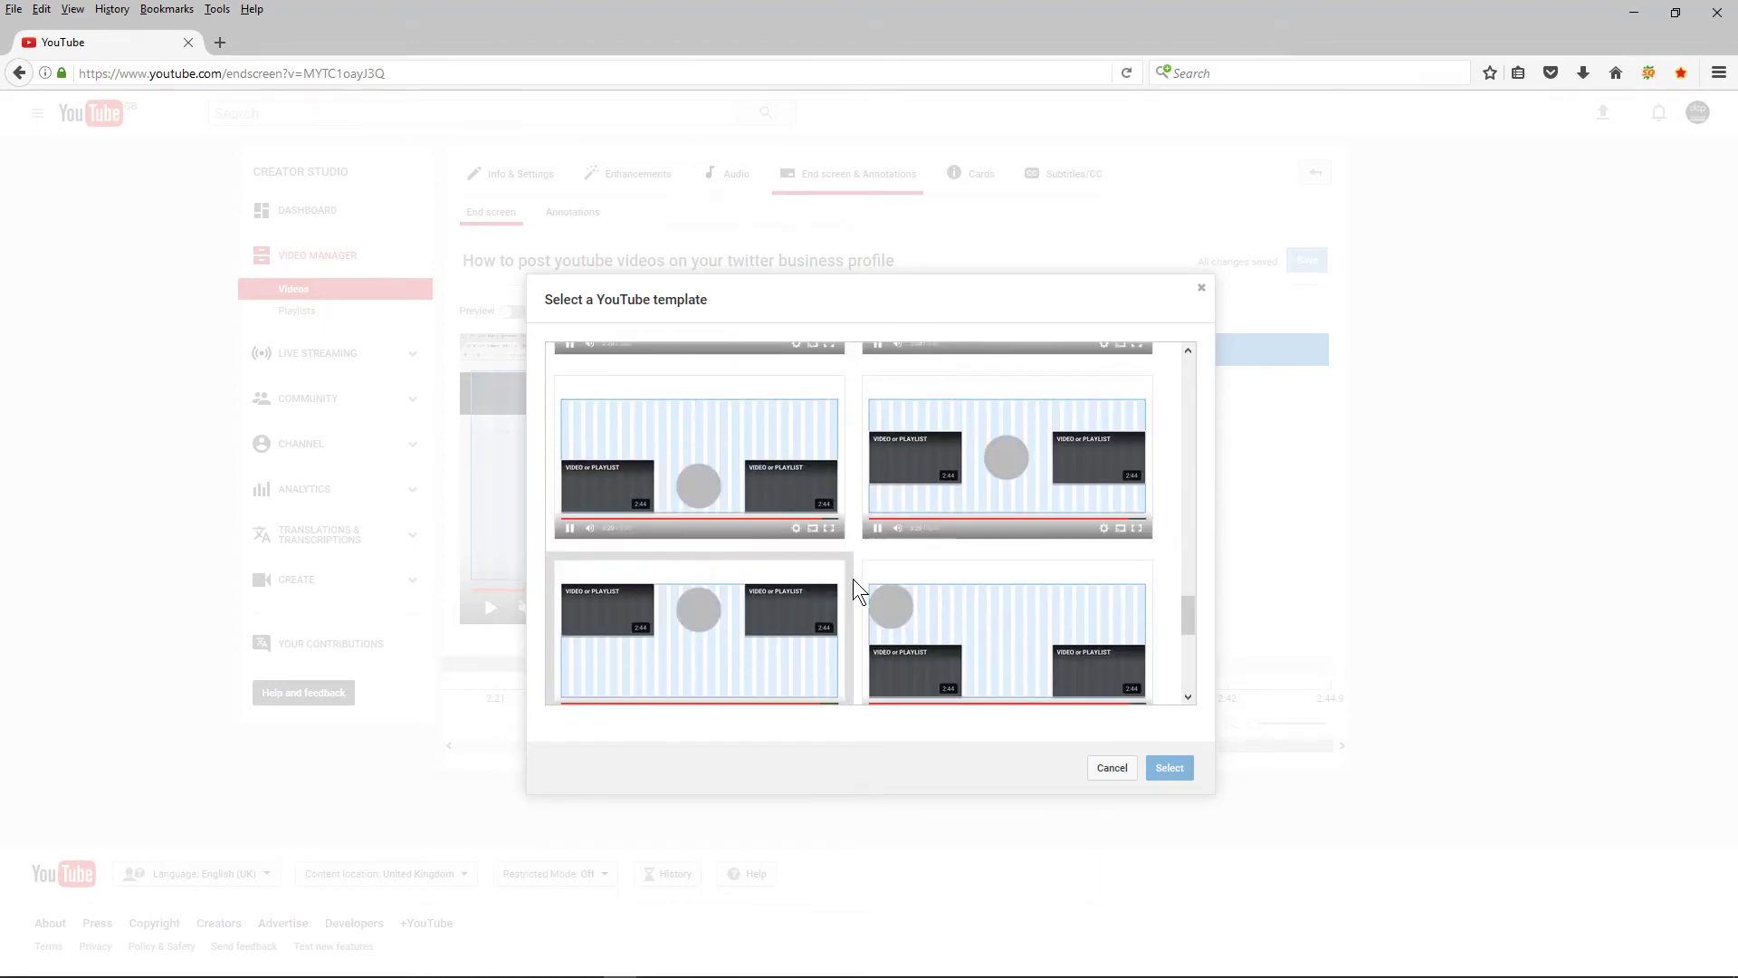
pyautogui.click(698, 436)
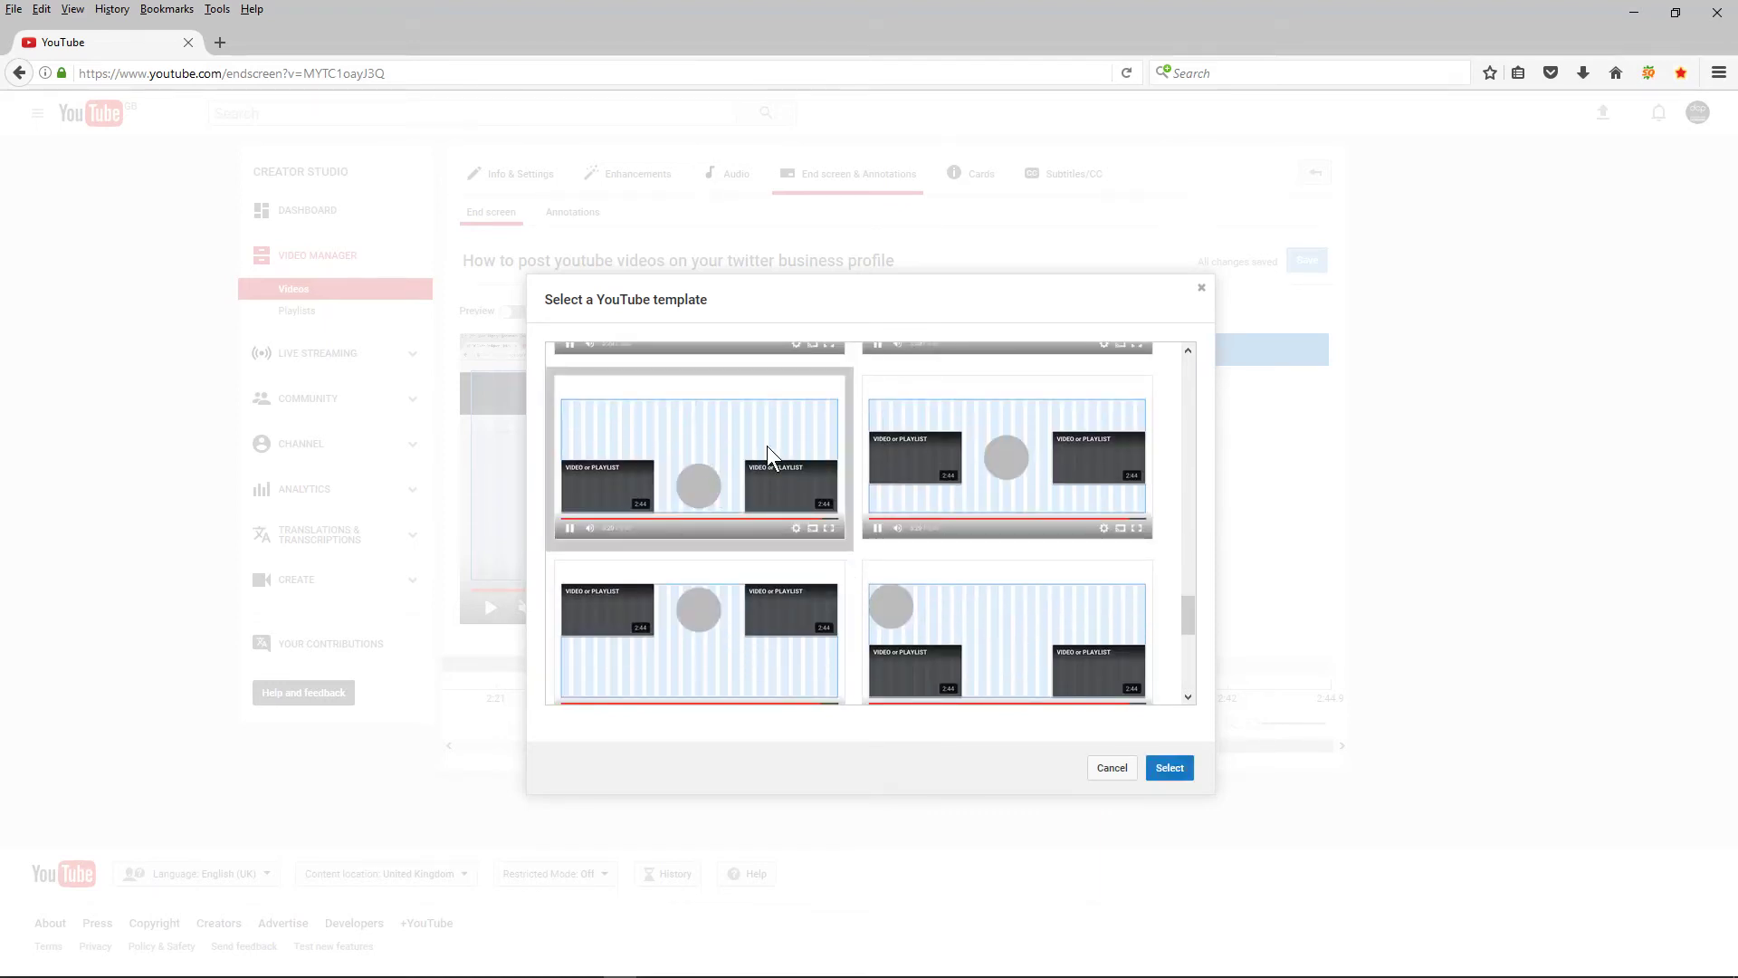
# Step: Apply the chosen end screen template and scrub the preview to about 2:27
pyautogui.click(1166, 769)
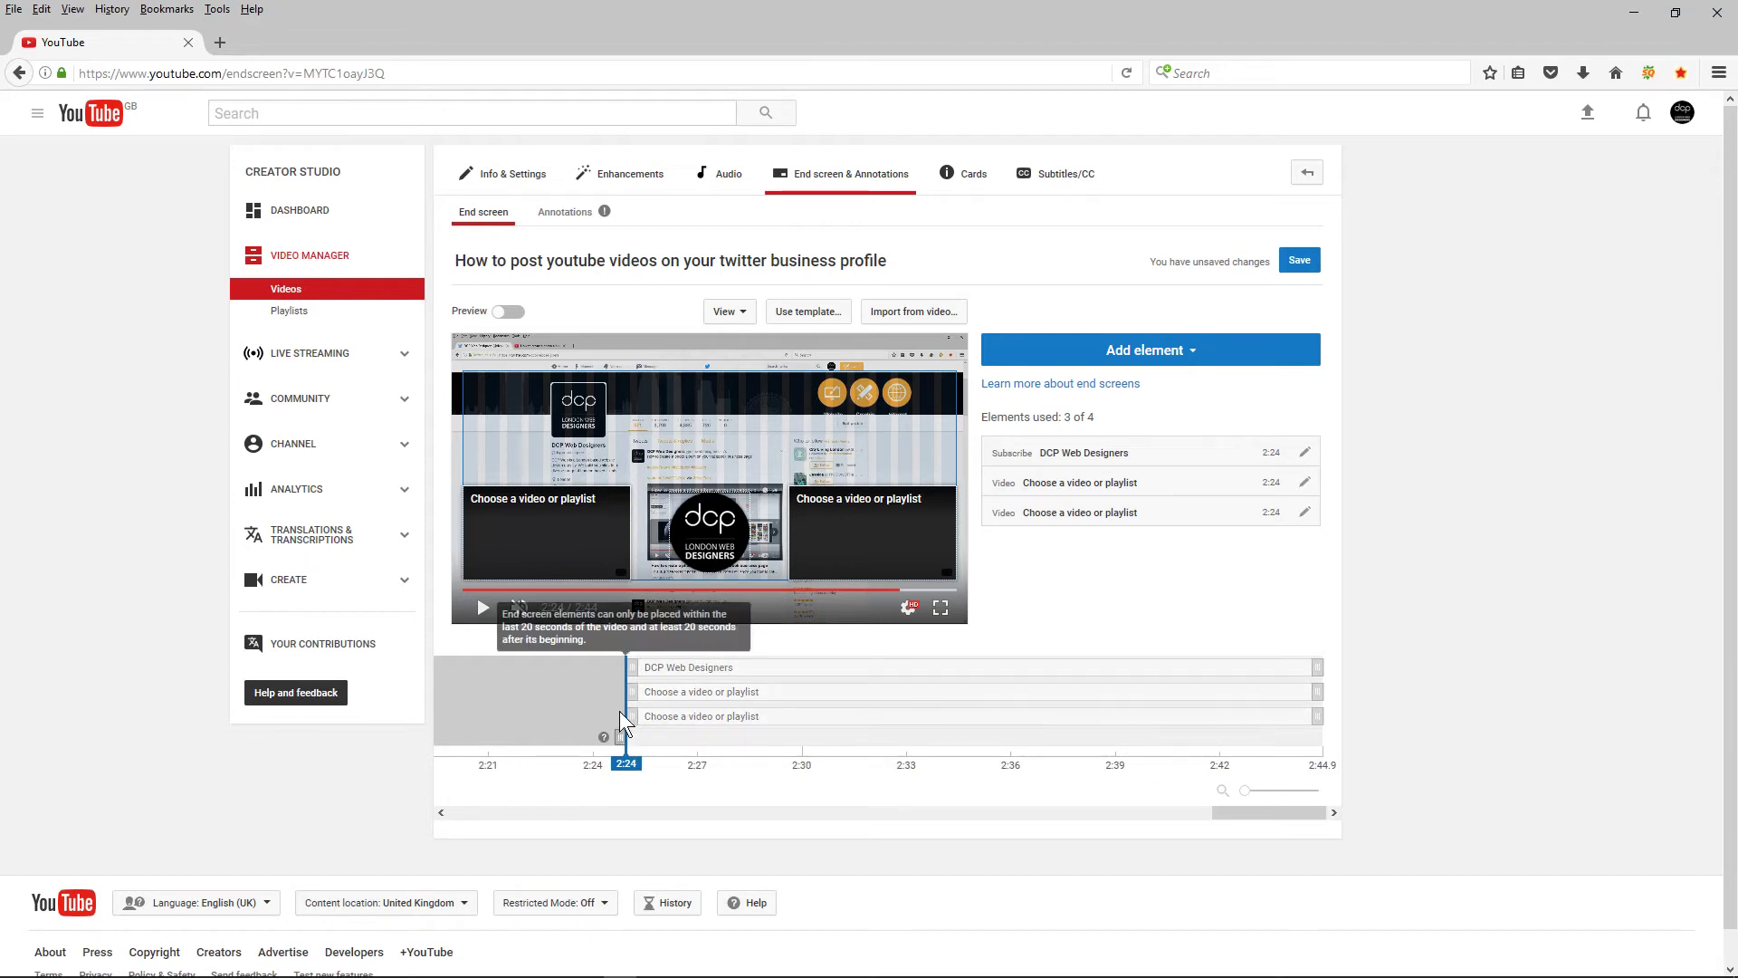
pyautogui.moveTo(621, 731); pyautogui.dragTo(739, 704)
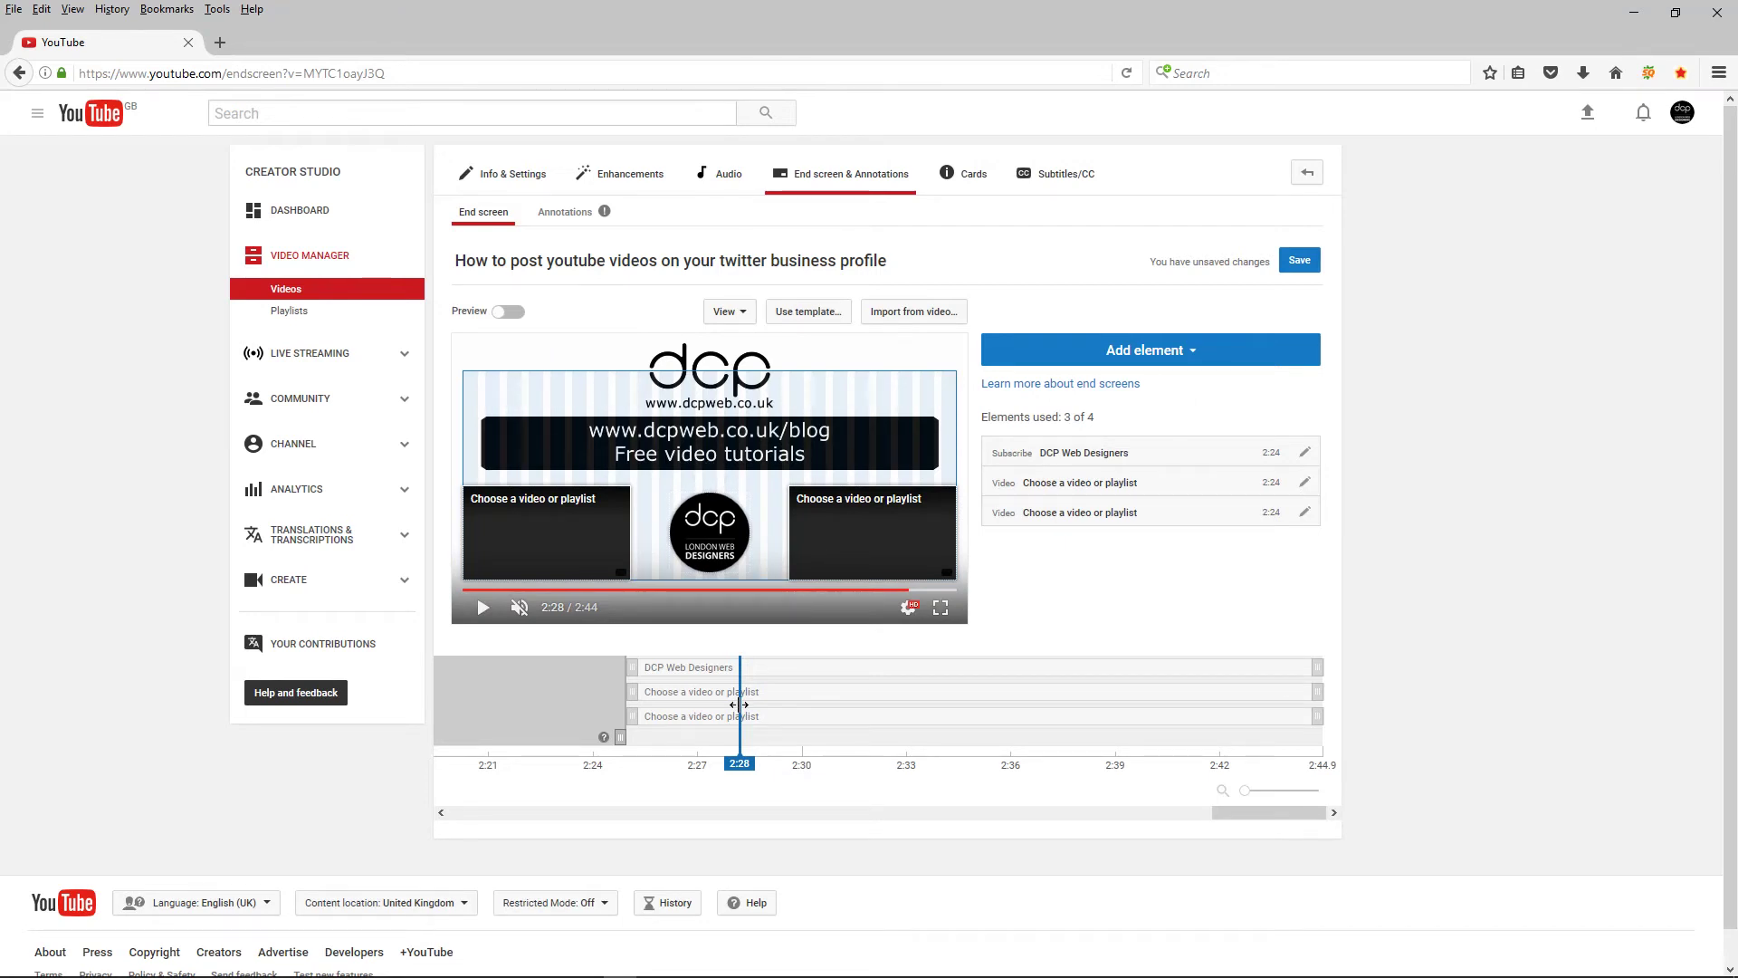
pyautogui.moveTo(738, 704); pyautogui.dragTo(722, 705)
pyautogui.moveTo(722, 704); pyautogui.dragTo(709, 704)
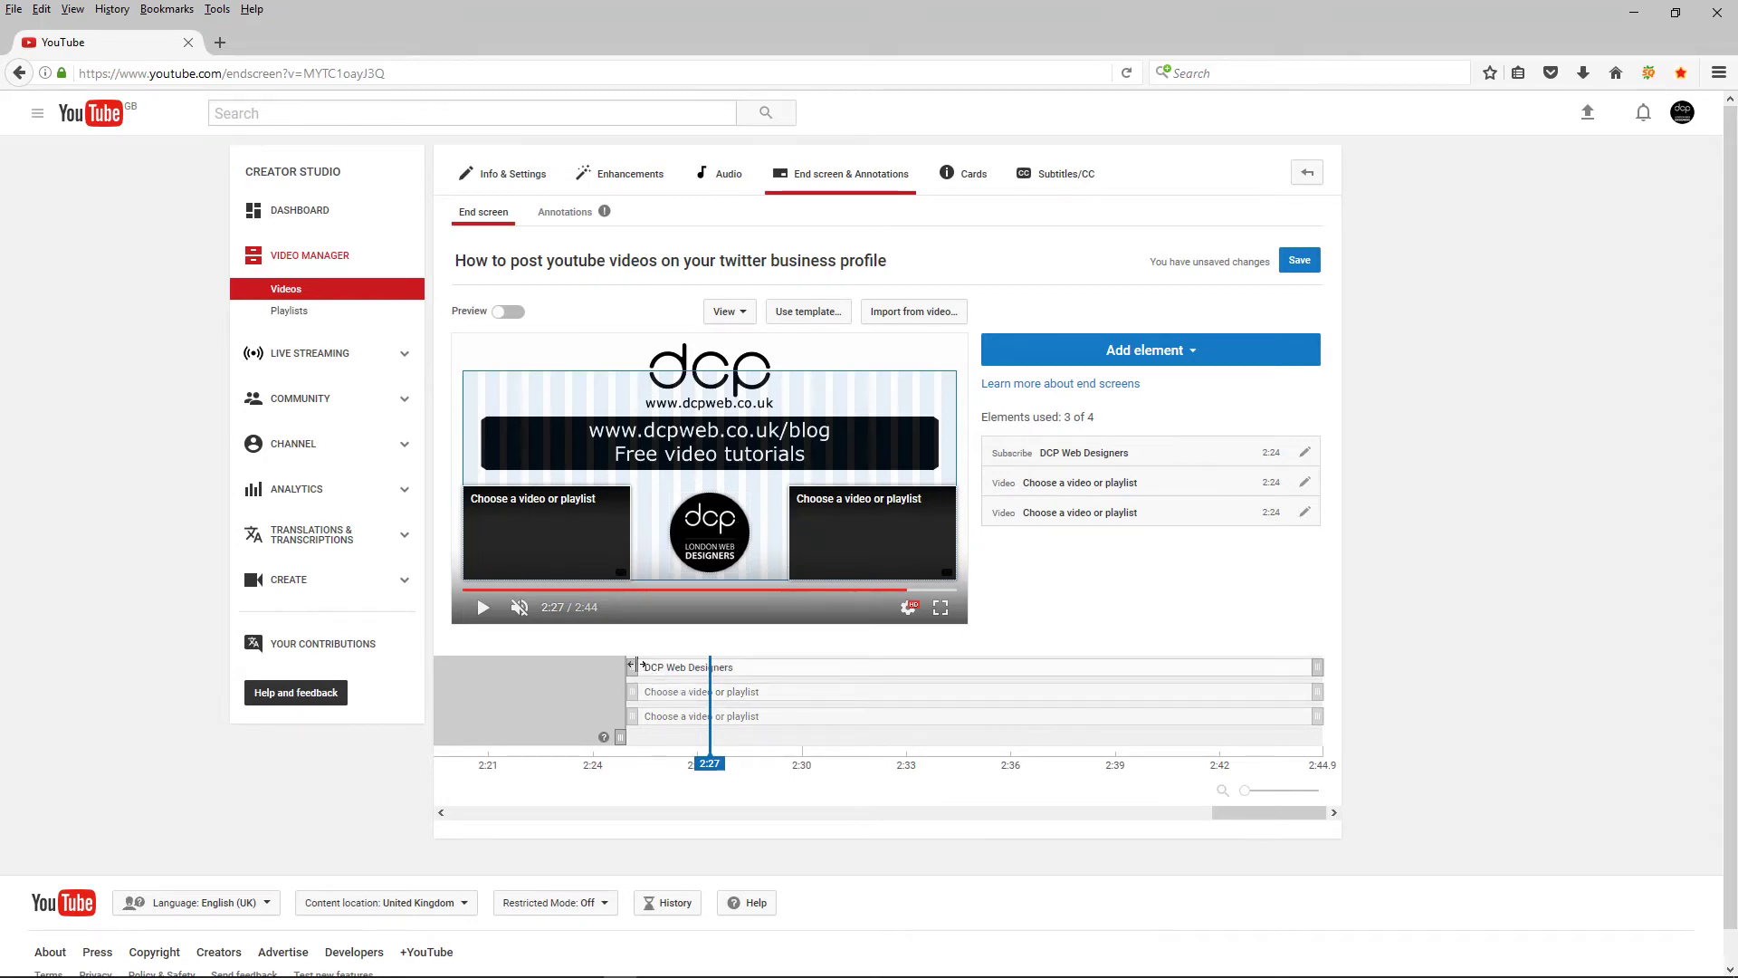
# Step: Start the subscribe element at 2:27 and the video element at 2:28, previewing from 2:22 to 2:34
pyautogui.moveTo(632, 667); pyautogui.dragTo(751, 695)
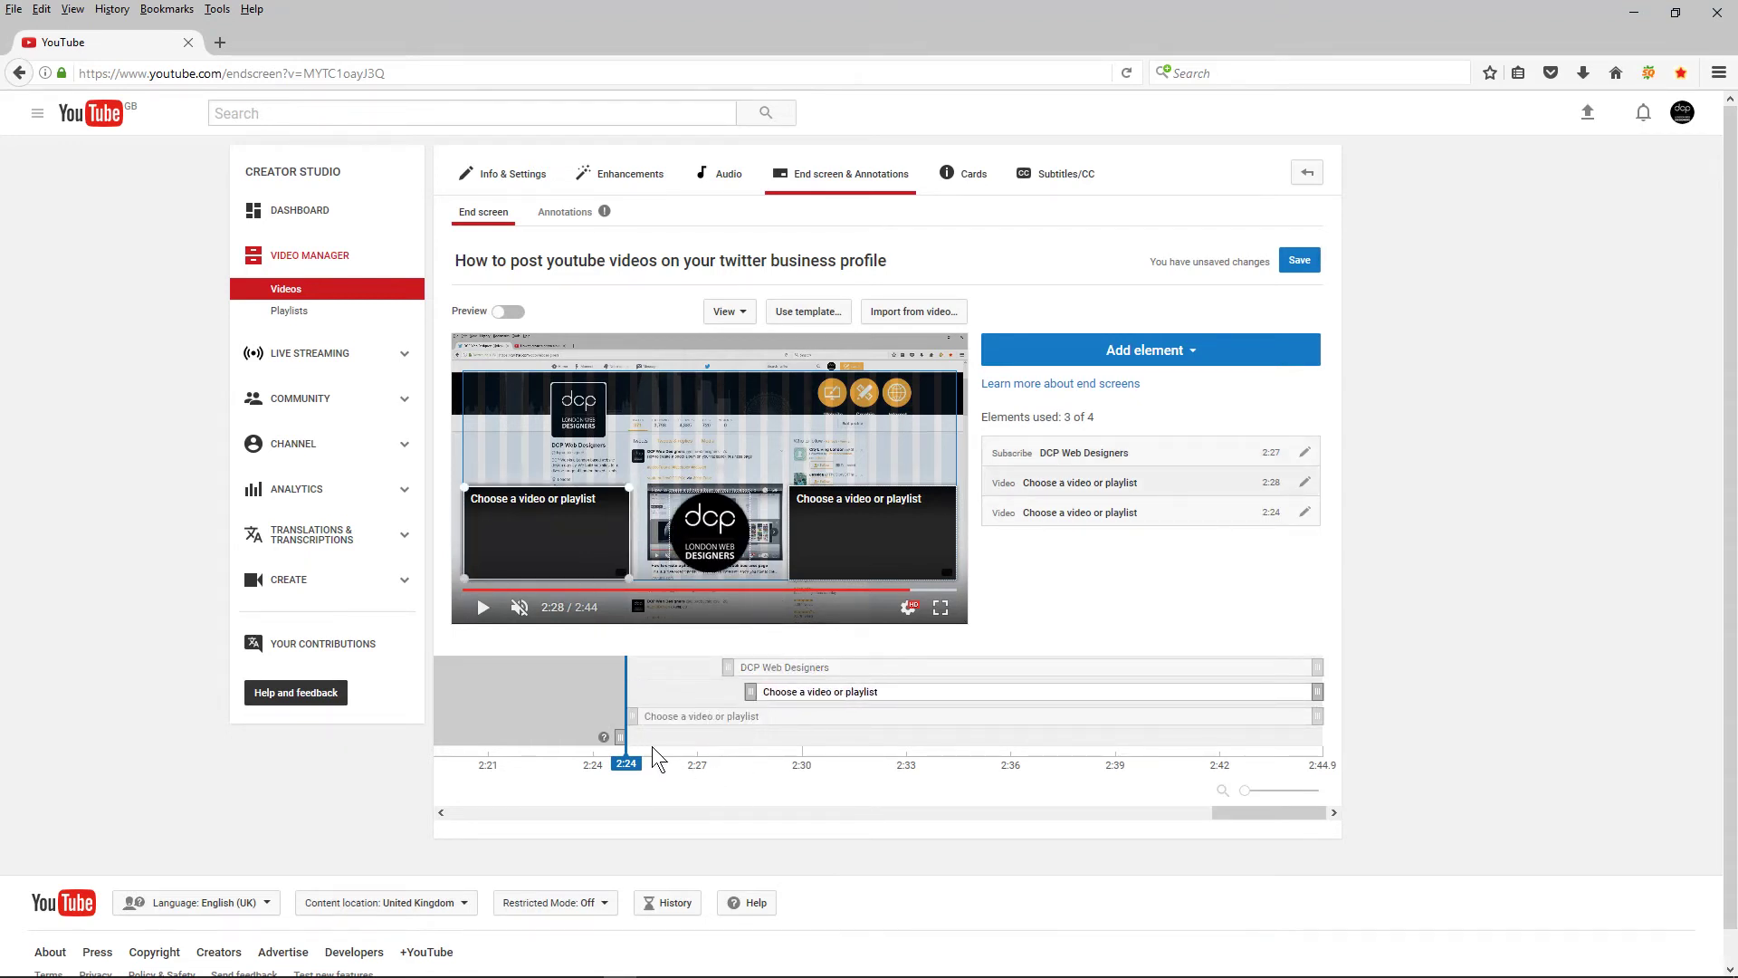
pyautogui.moveTo(621, 716); pyautogui.dragTo(772, 715)
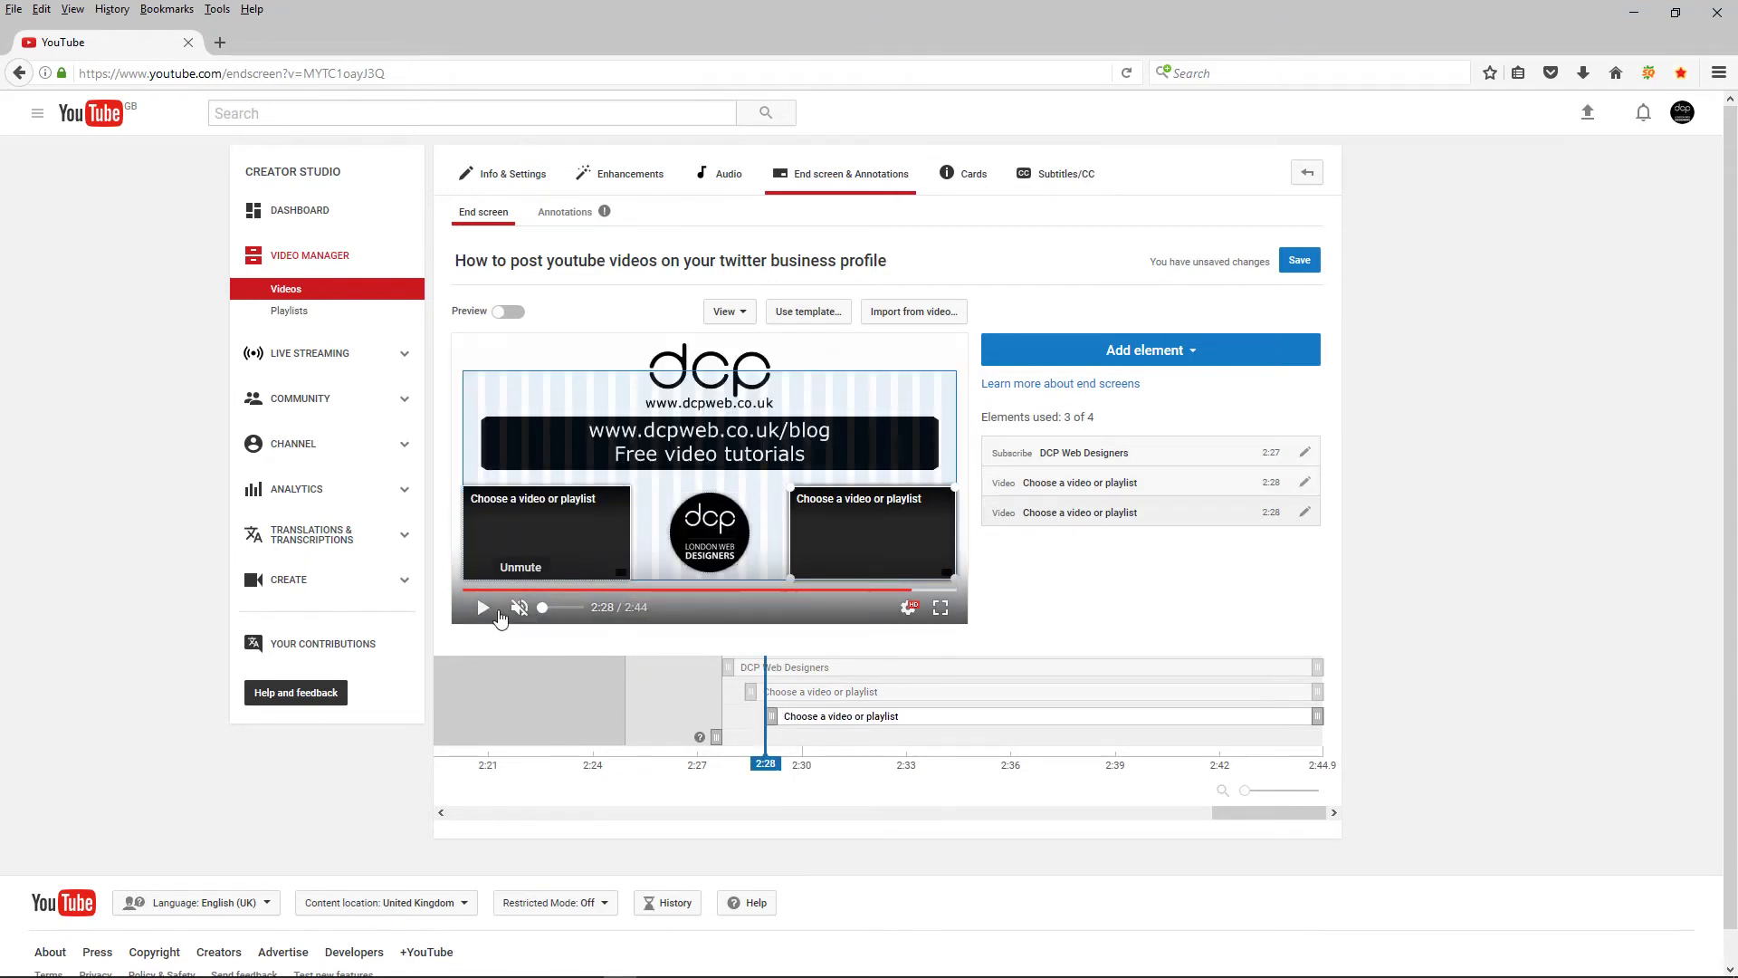
pyautogui.moveTo(764, 756); pyautogui.dragTo(541, 760)
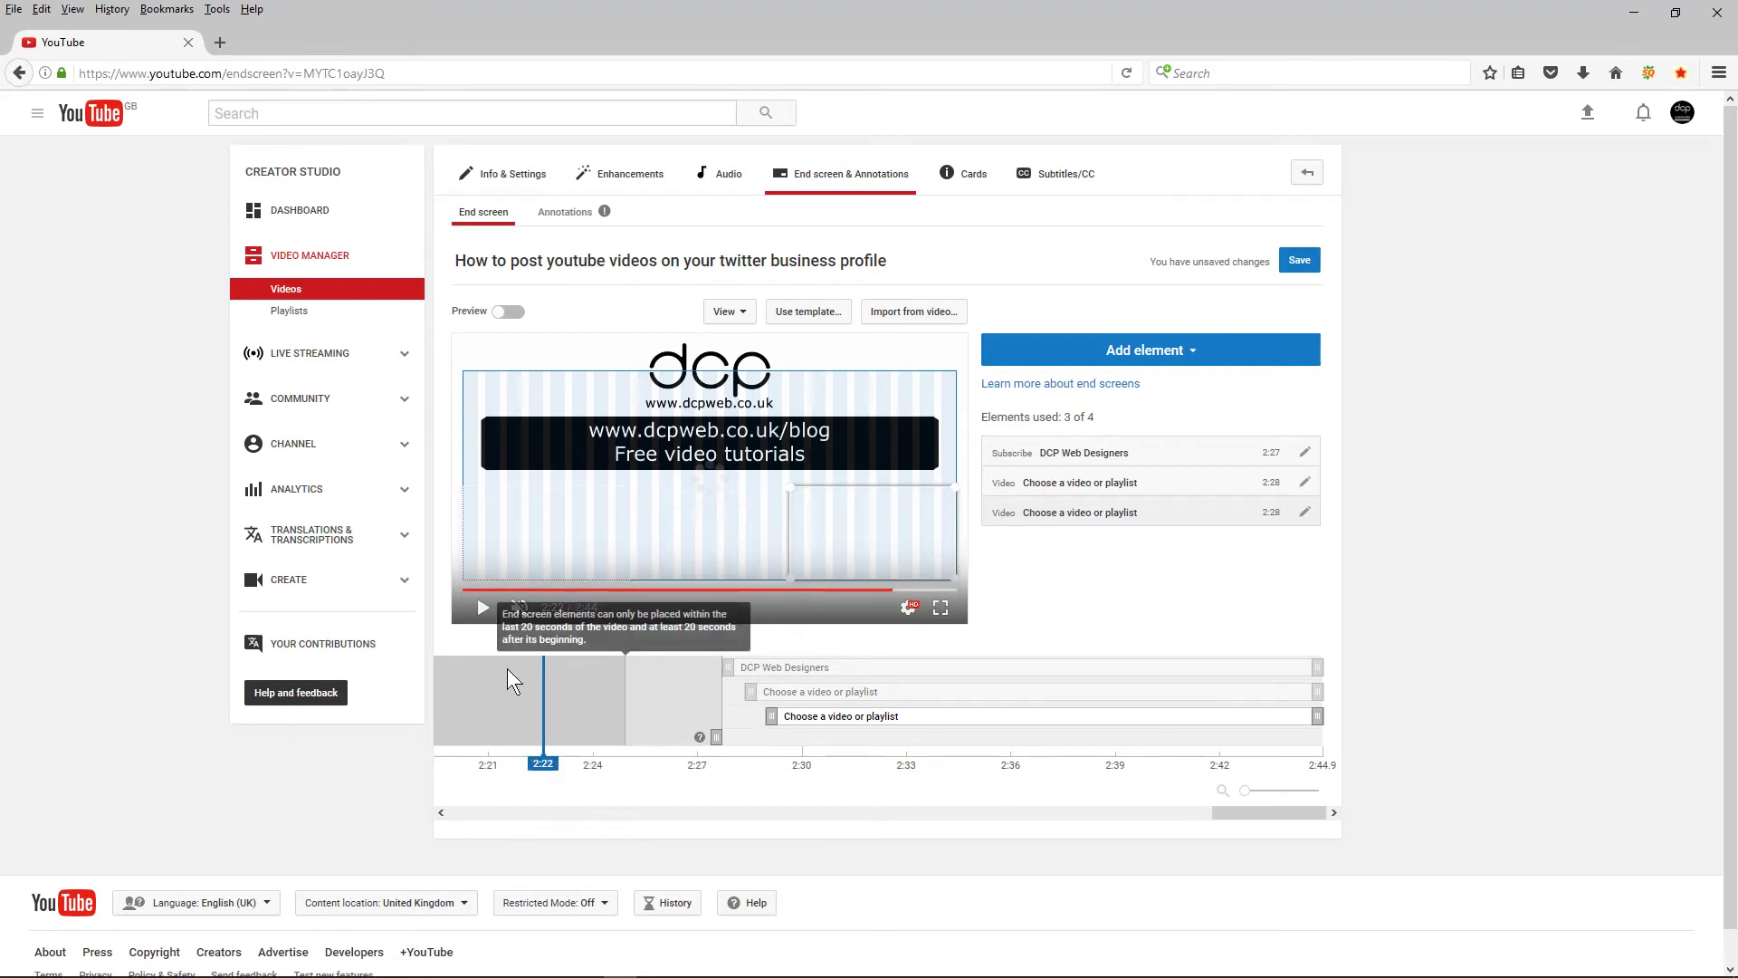
pyautogui.click(483, 608)
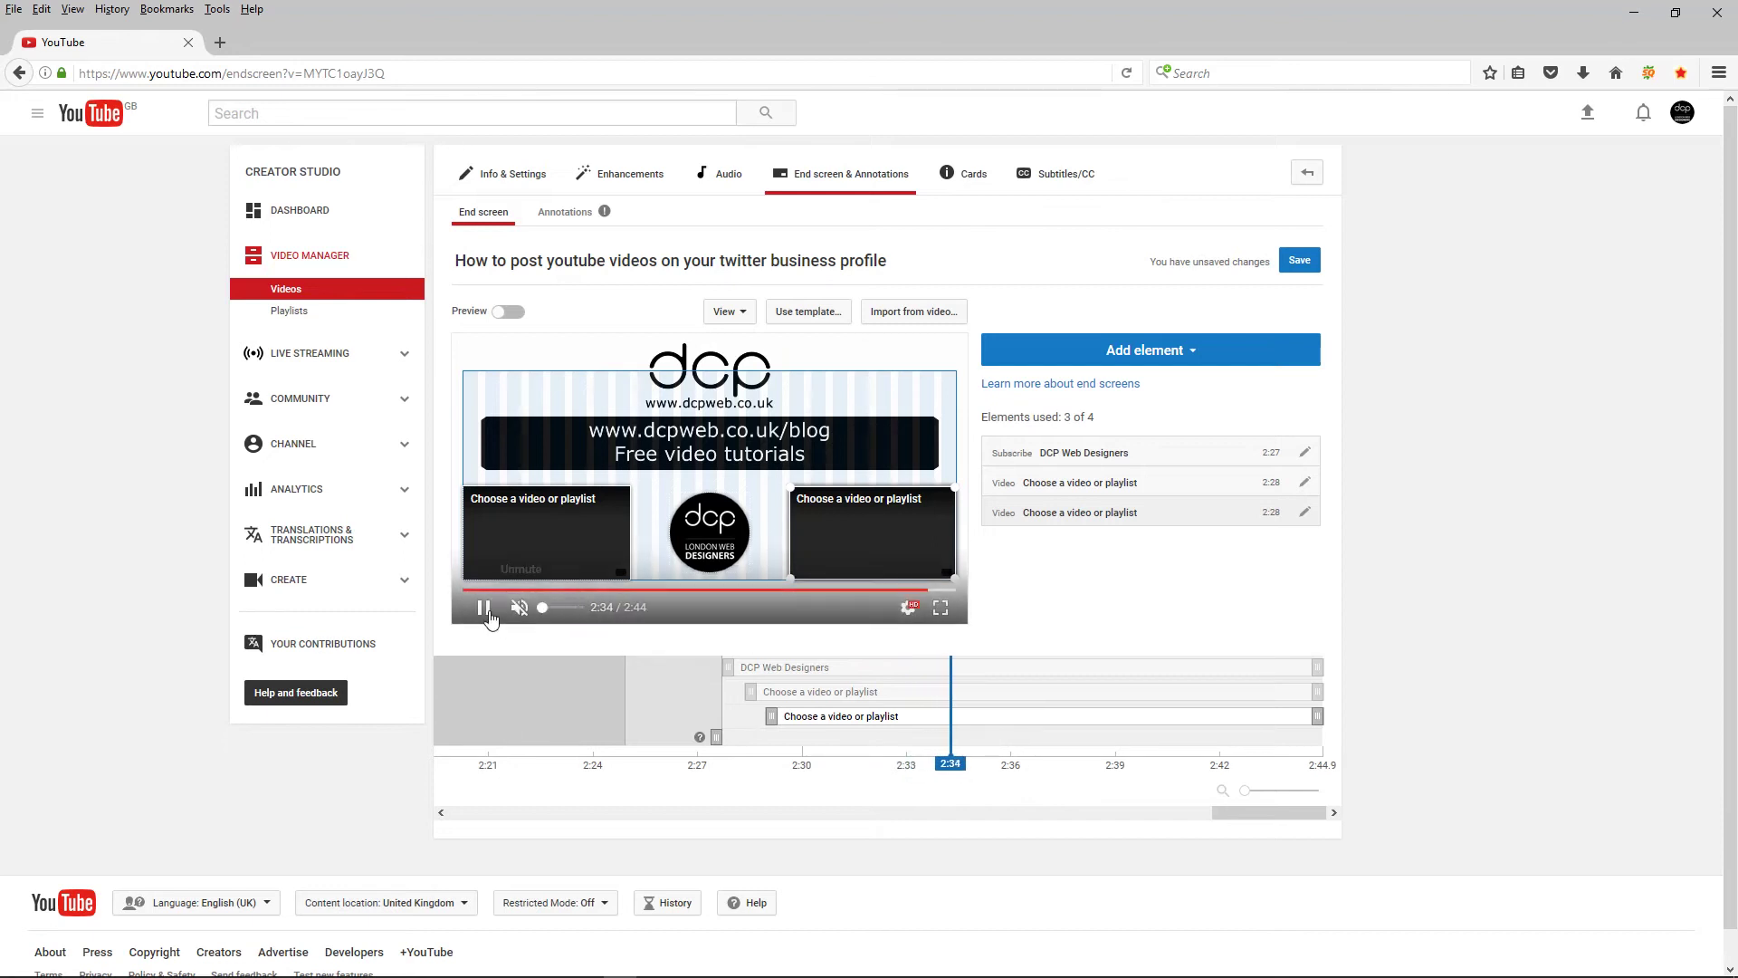
pyautogui.click(473, 606)
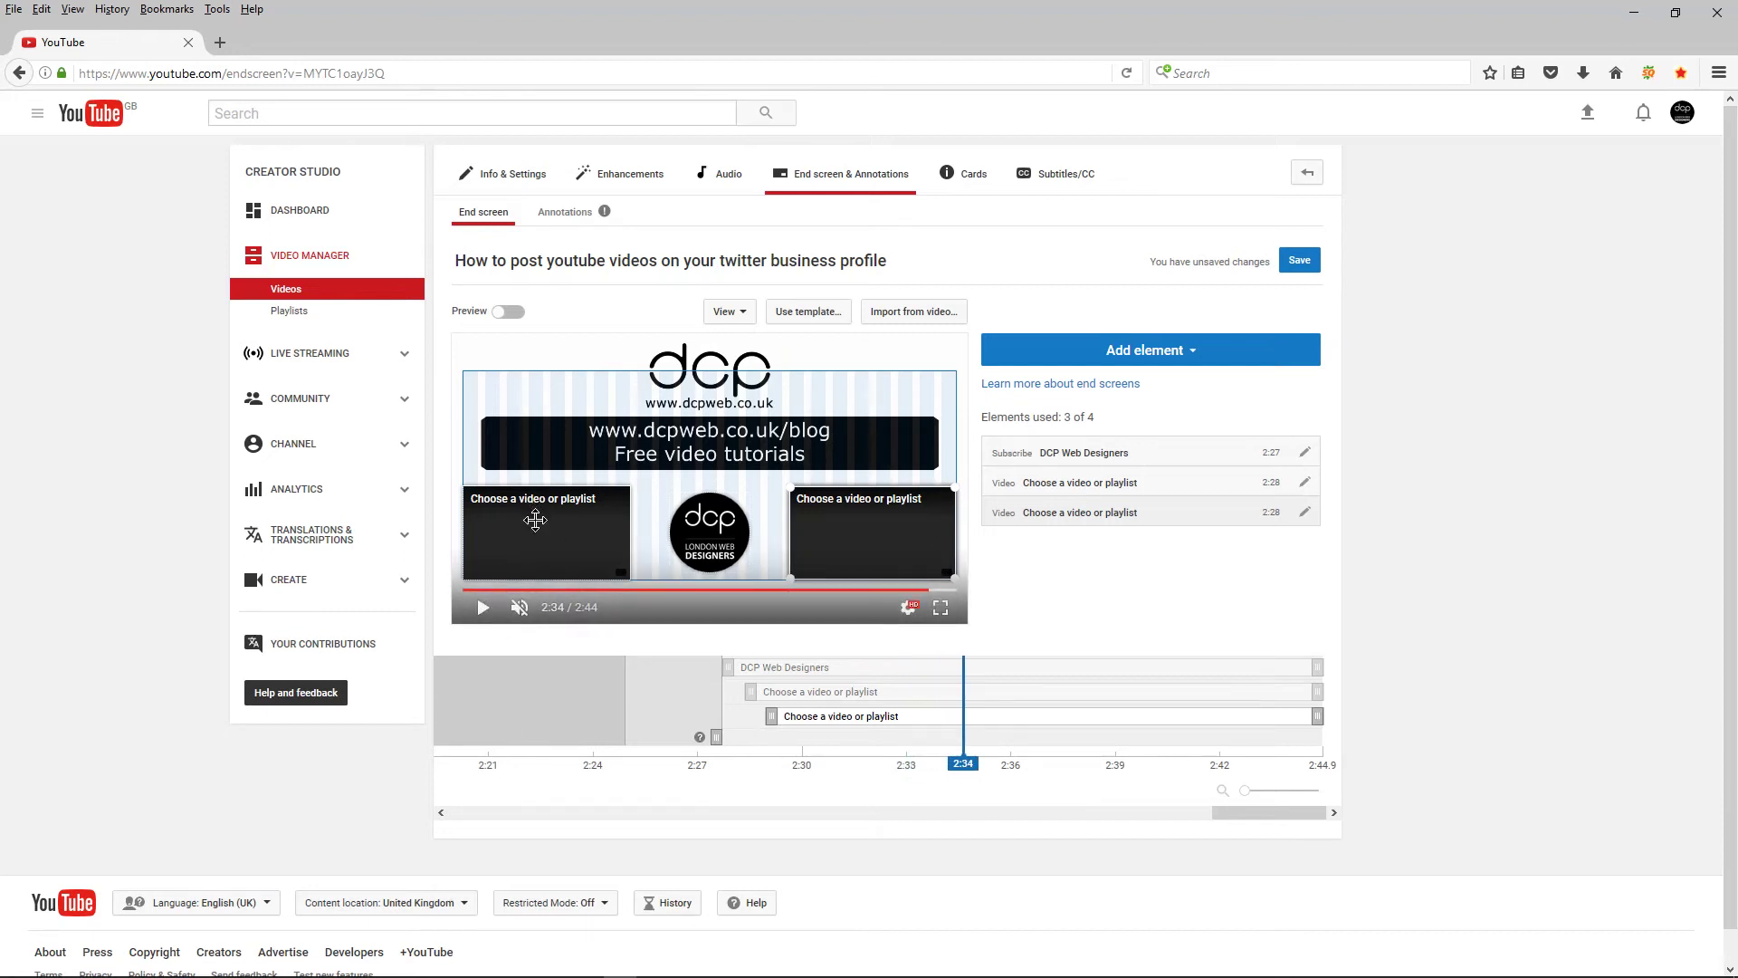
pyautogui.click(536, 517)
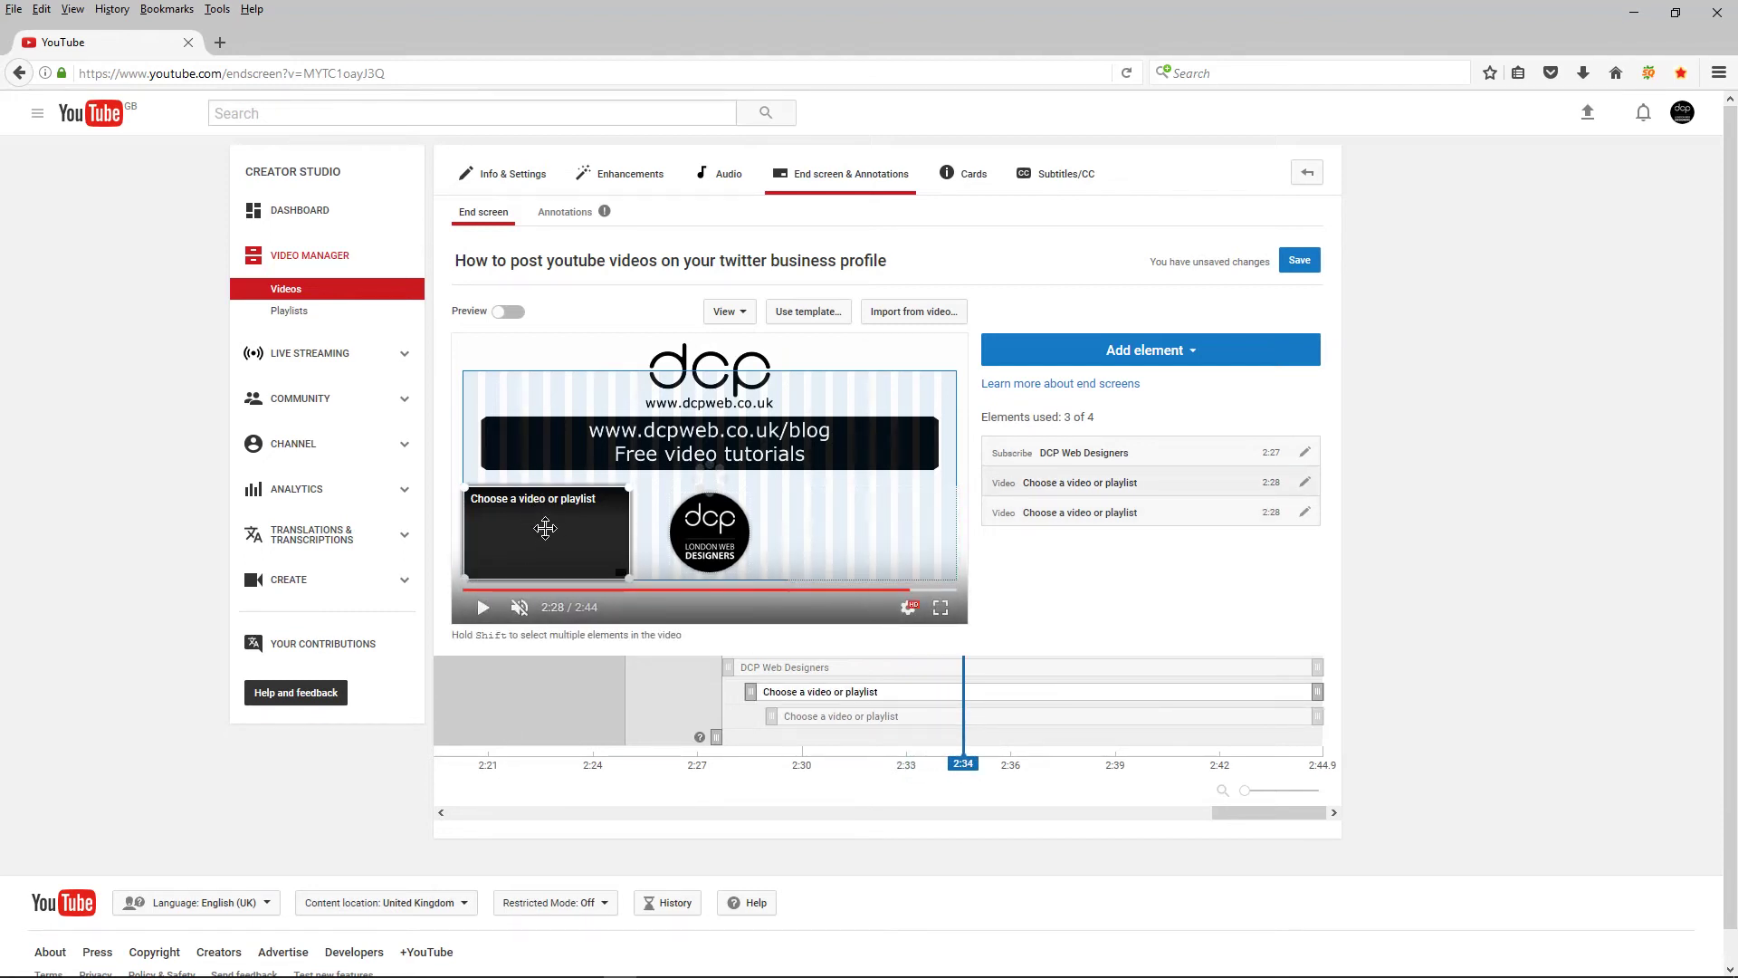
# Step: Assign the Facebook slideshow tutorial to the left end-screen video slot
pyautogui.click(546, 529)
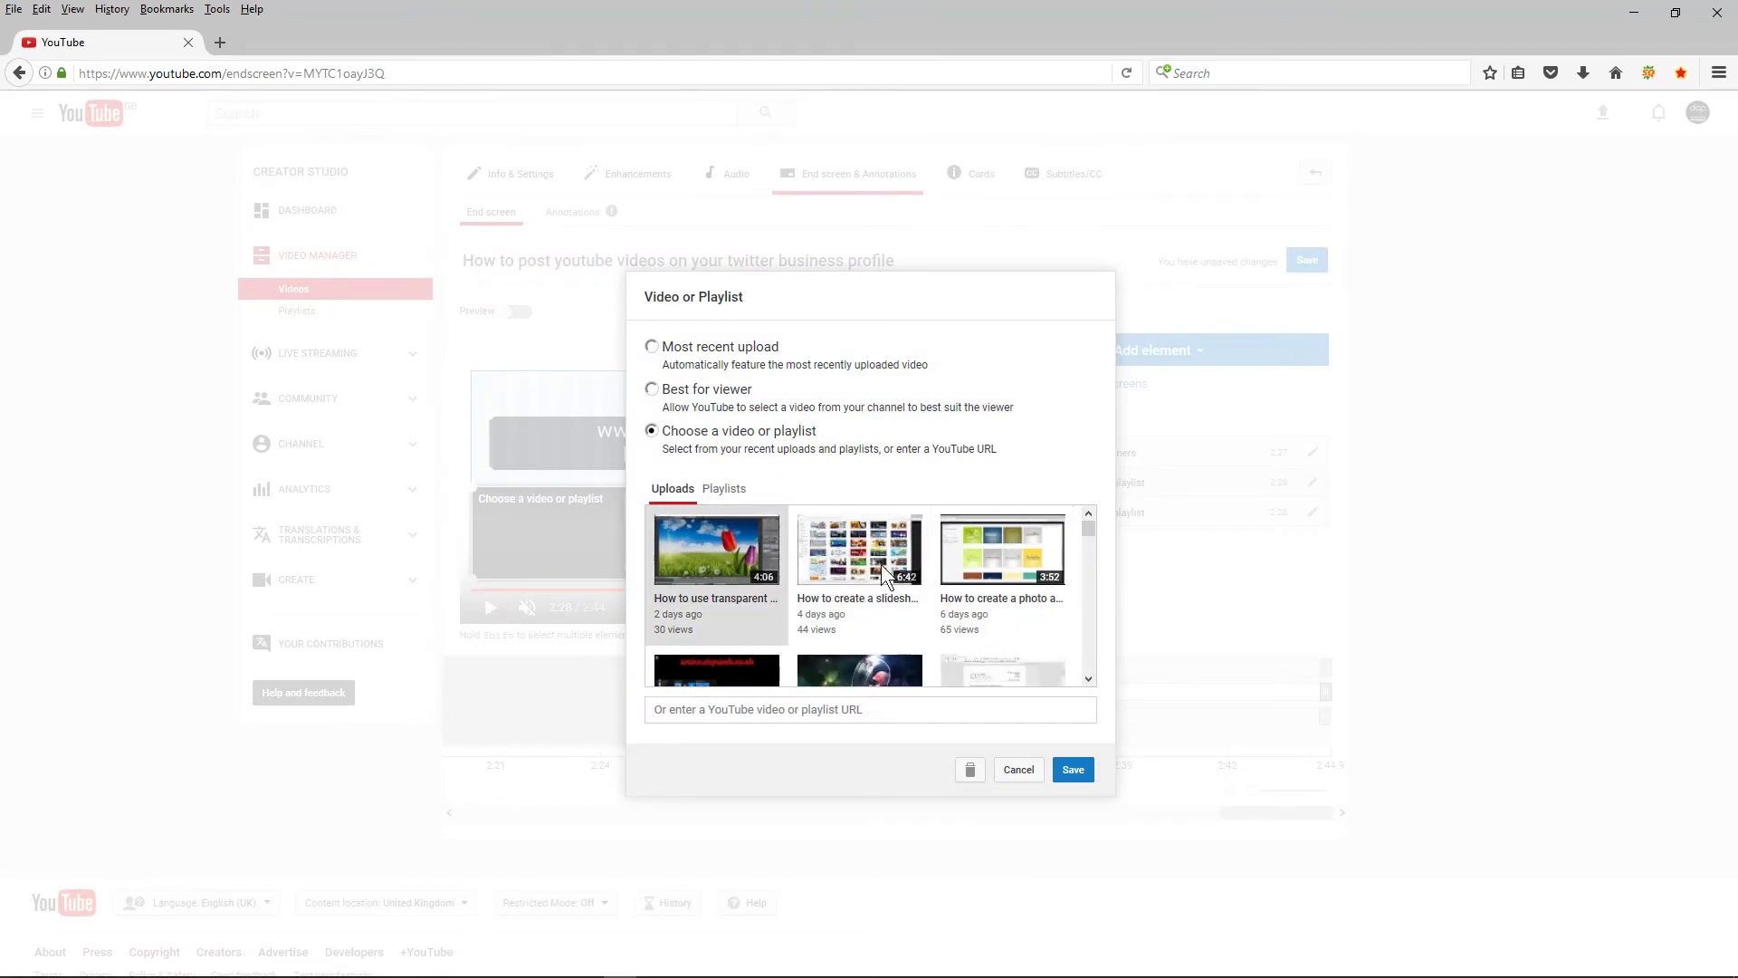
pyautogui.click(991, 554)
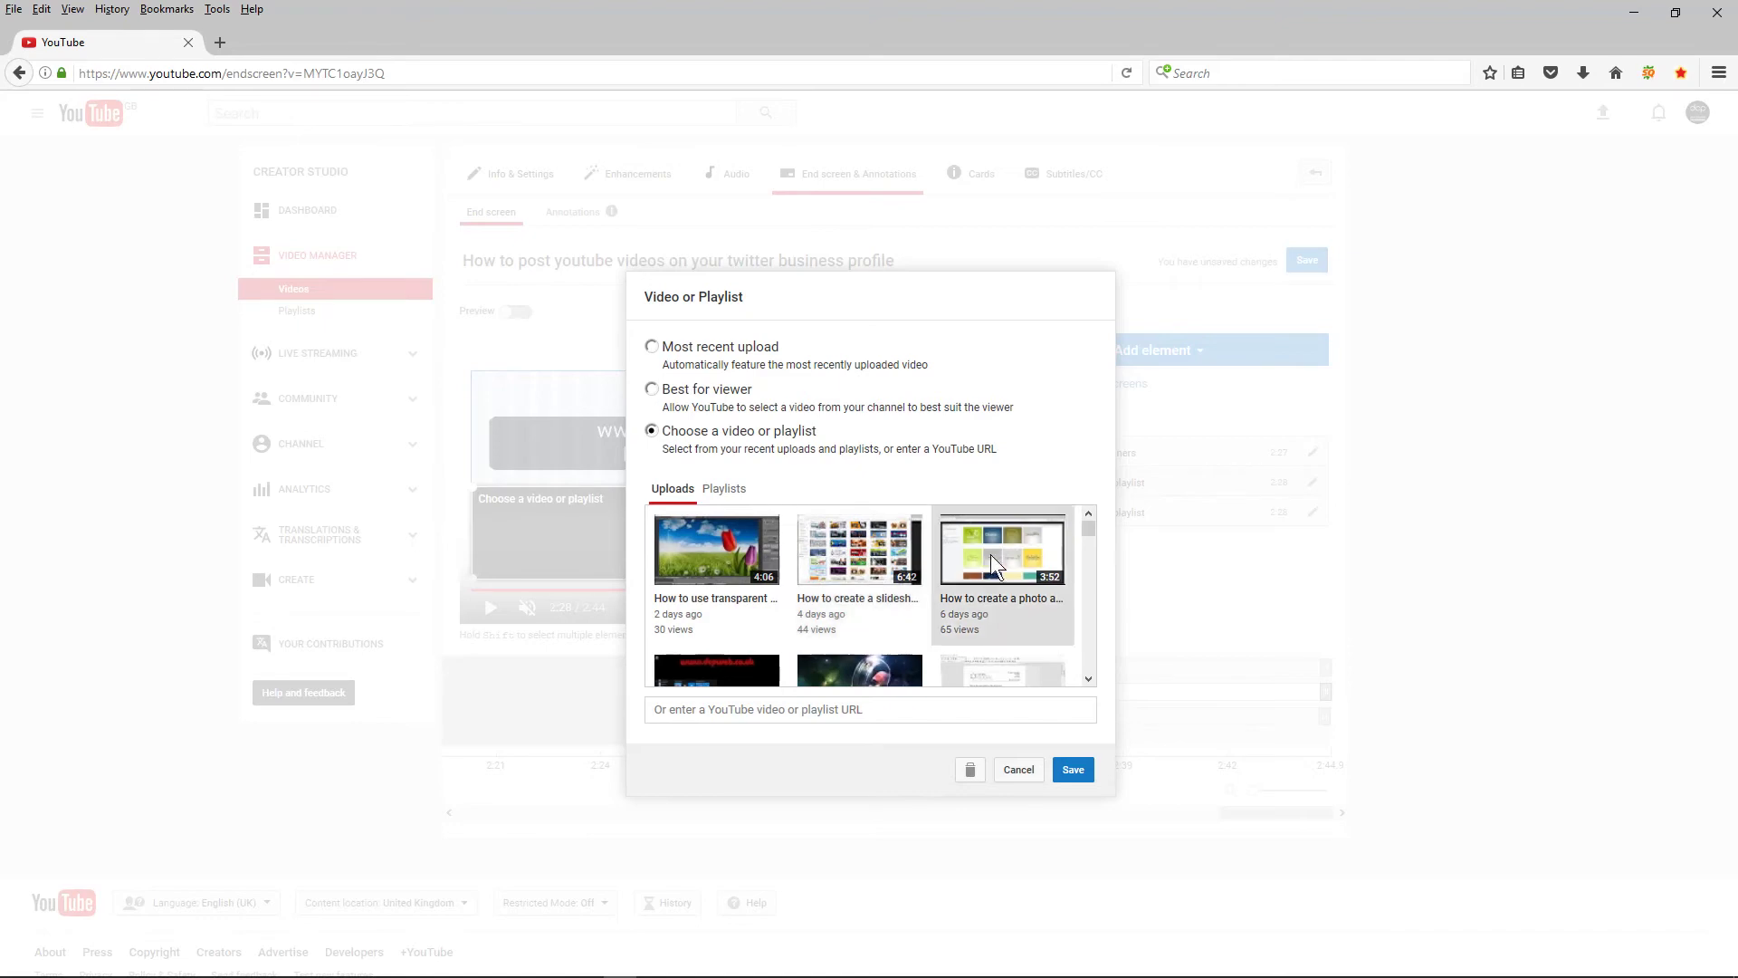
pyautogui.click(862, 543)
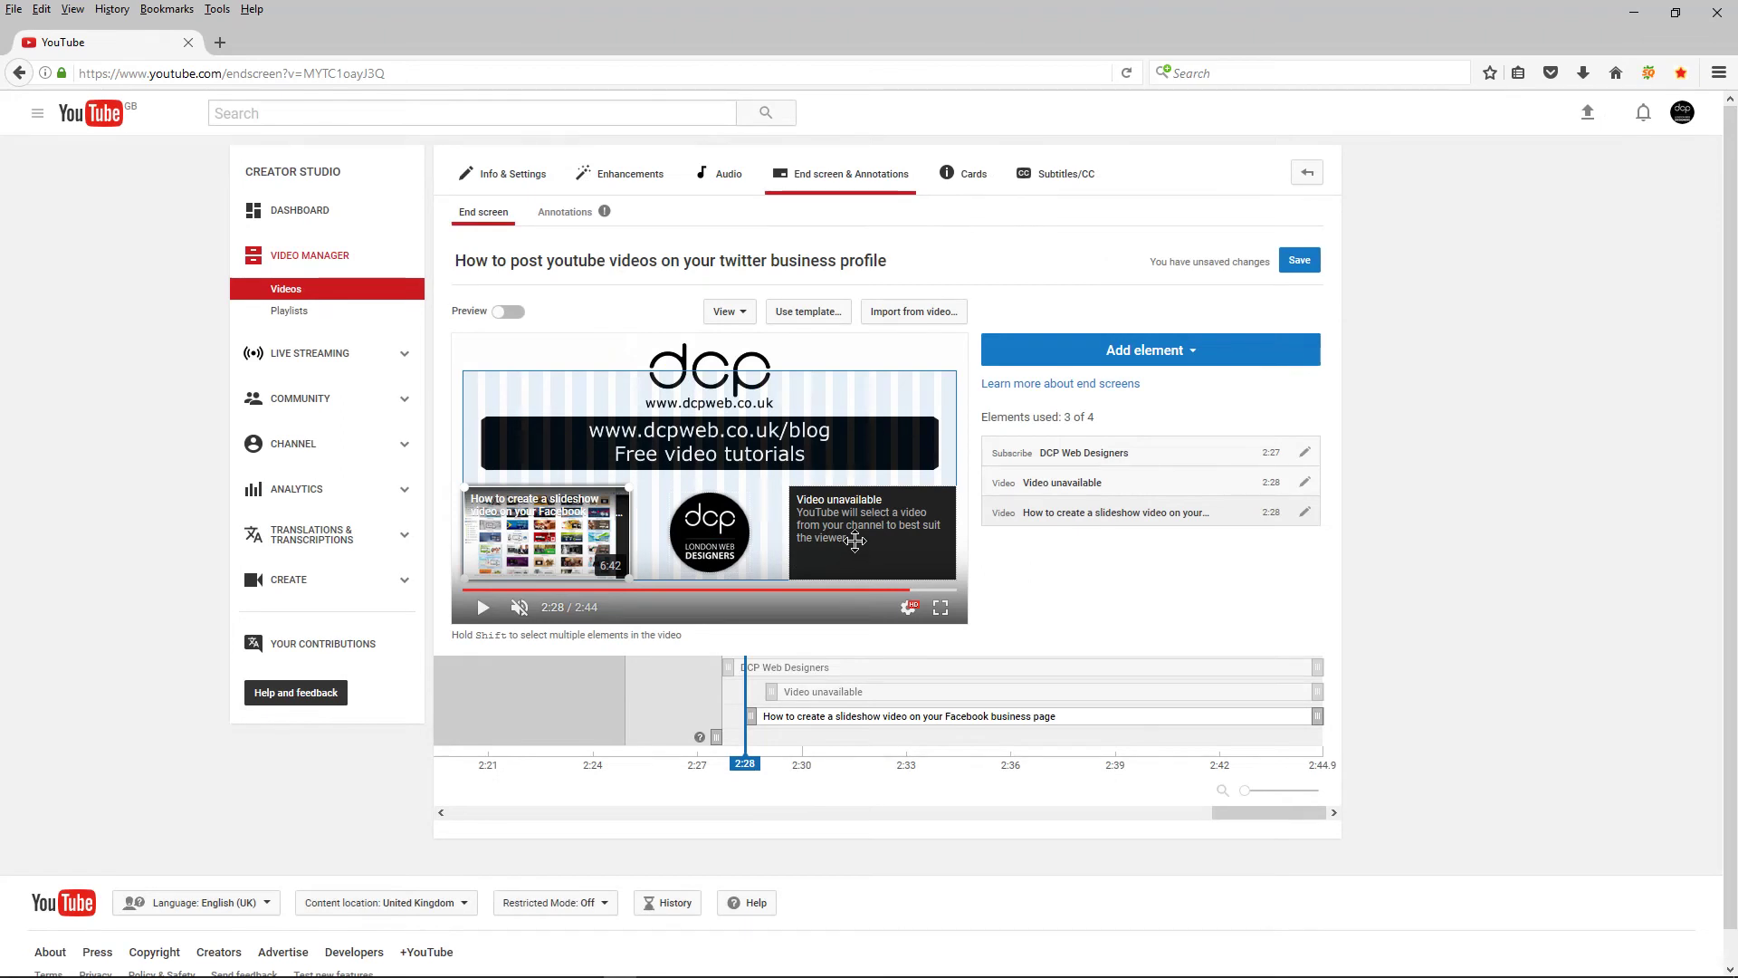
# Step: Start the right video slot slightly later and assign it the Facebook photo album tutorial
pyautogui.click(855, 542)
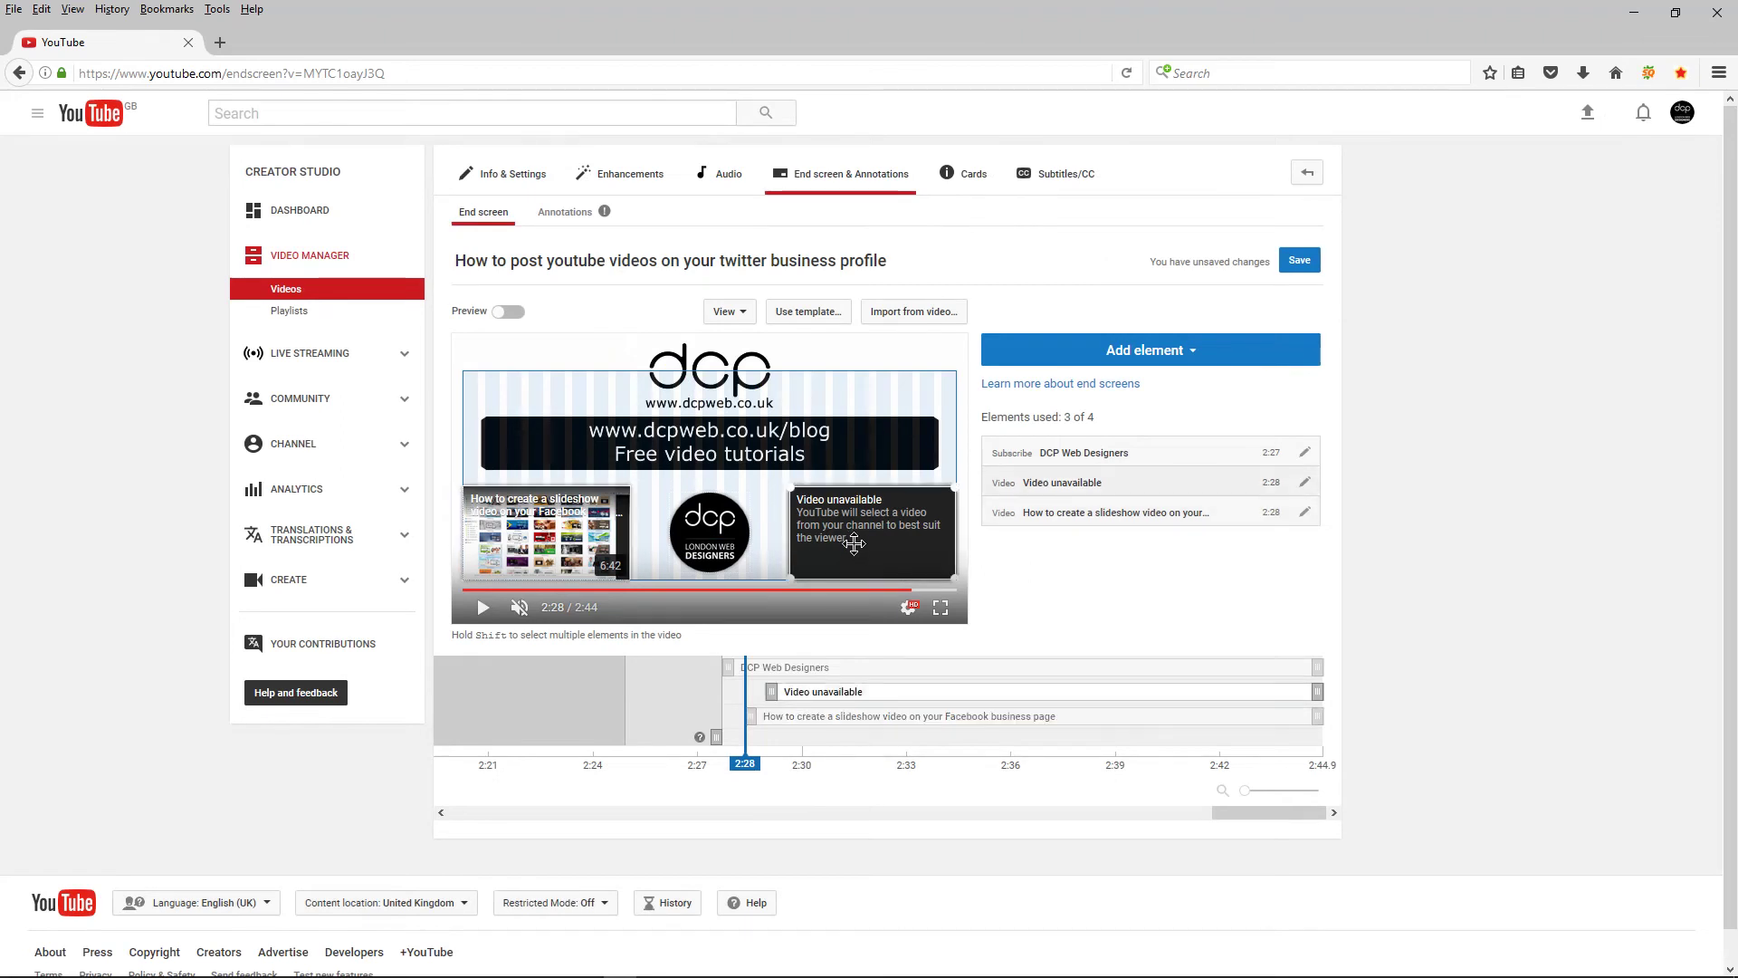
pyautogui.moveTo(774, 691); pyautogui.dragTo(778, 692)
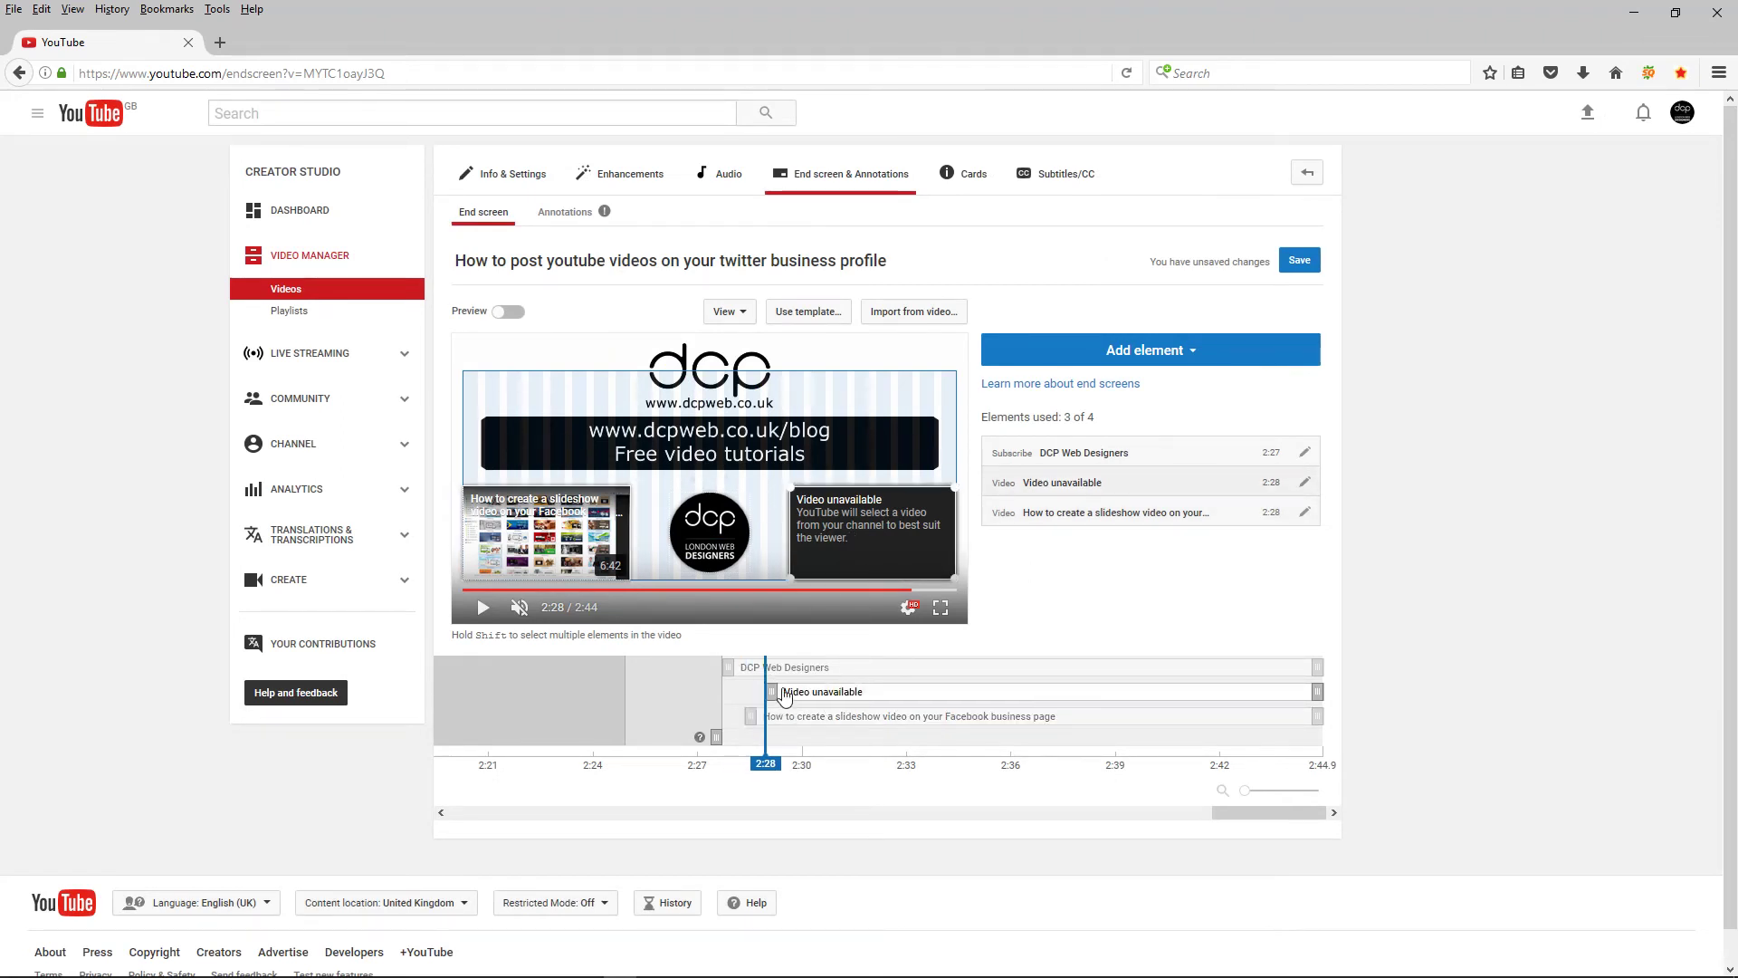
pyautogui.doubleClick(860, 525)
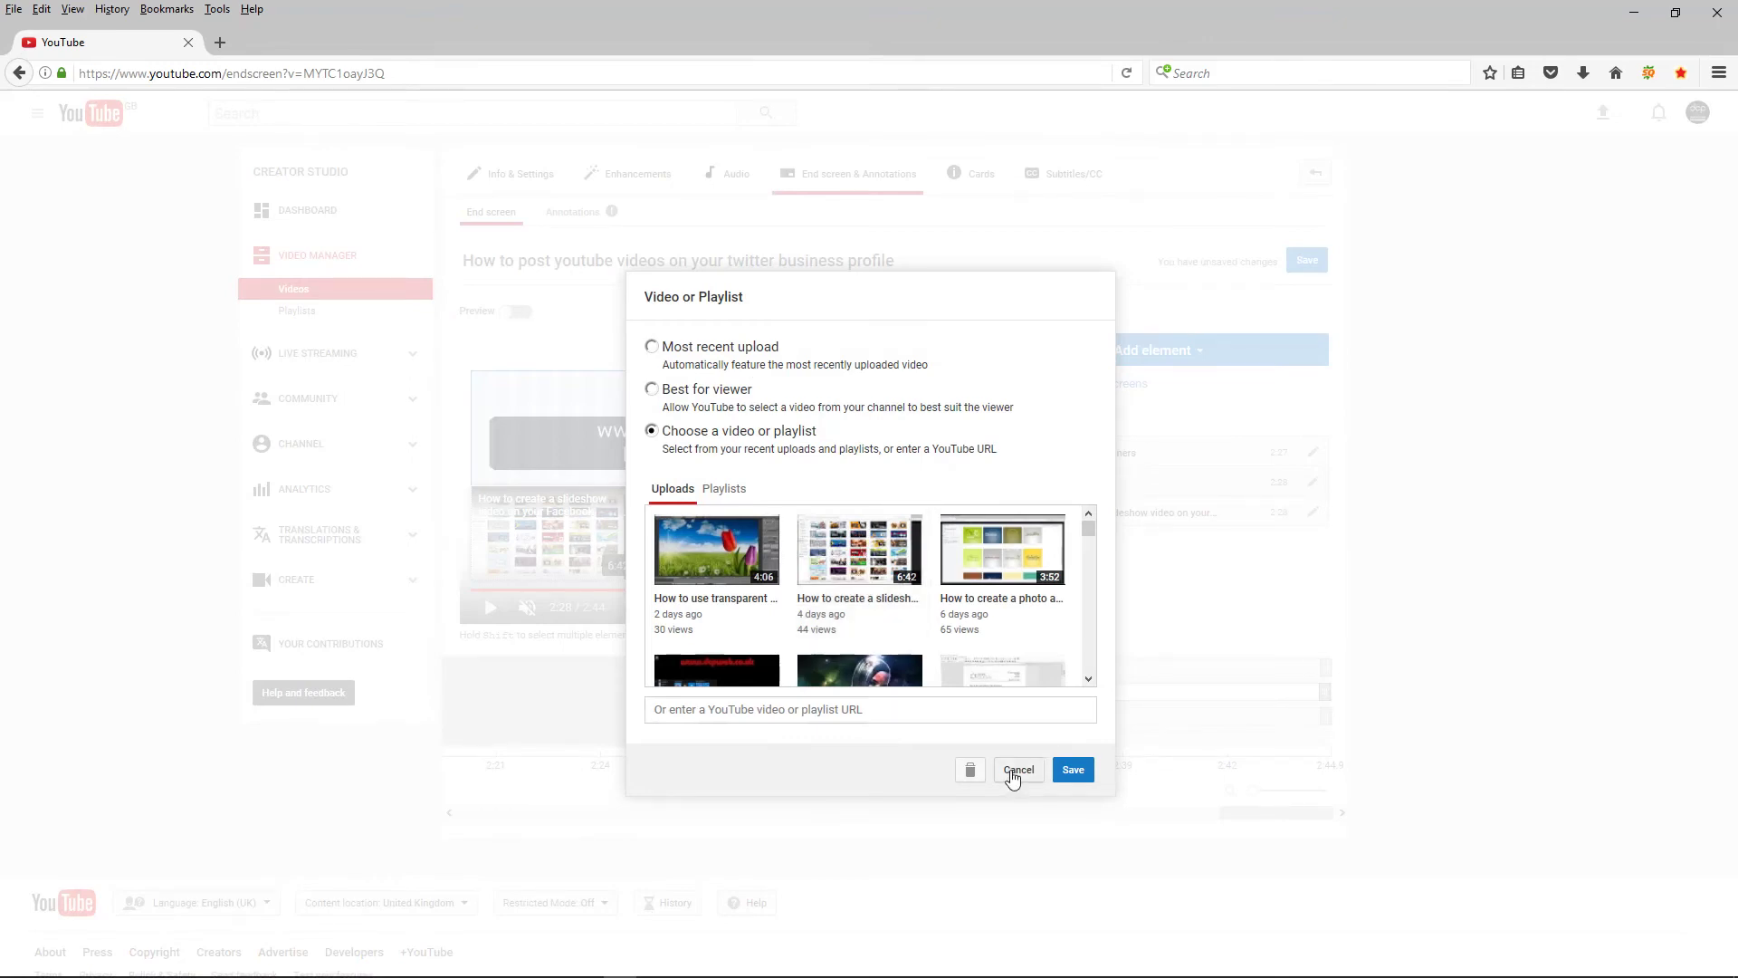
pyautogui.click(1016, 770)
pyautogui.doubleClick(890, 550)
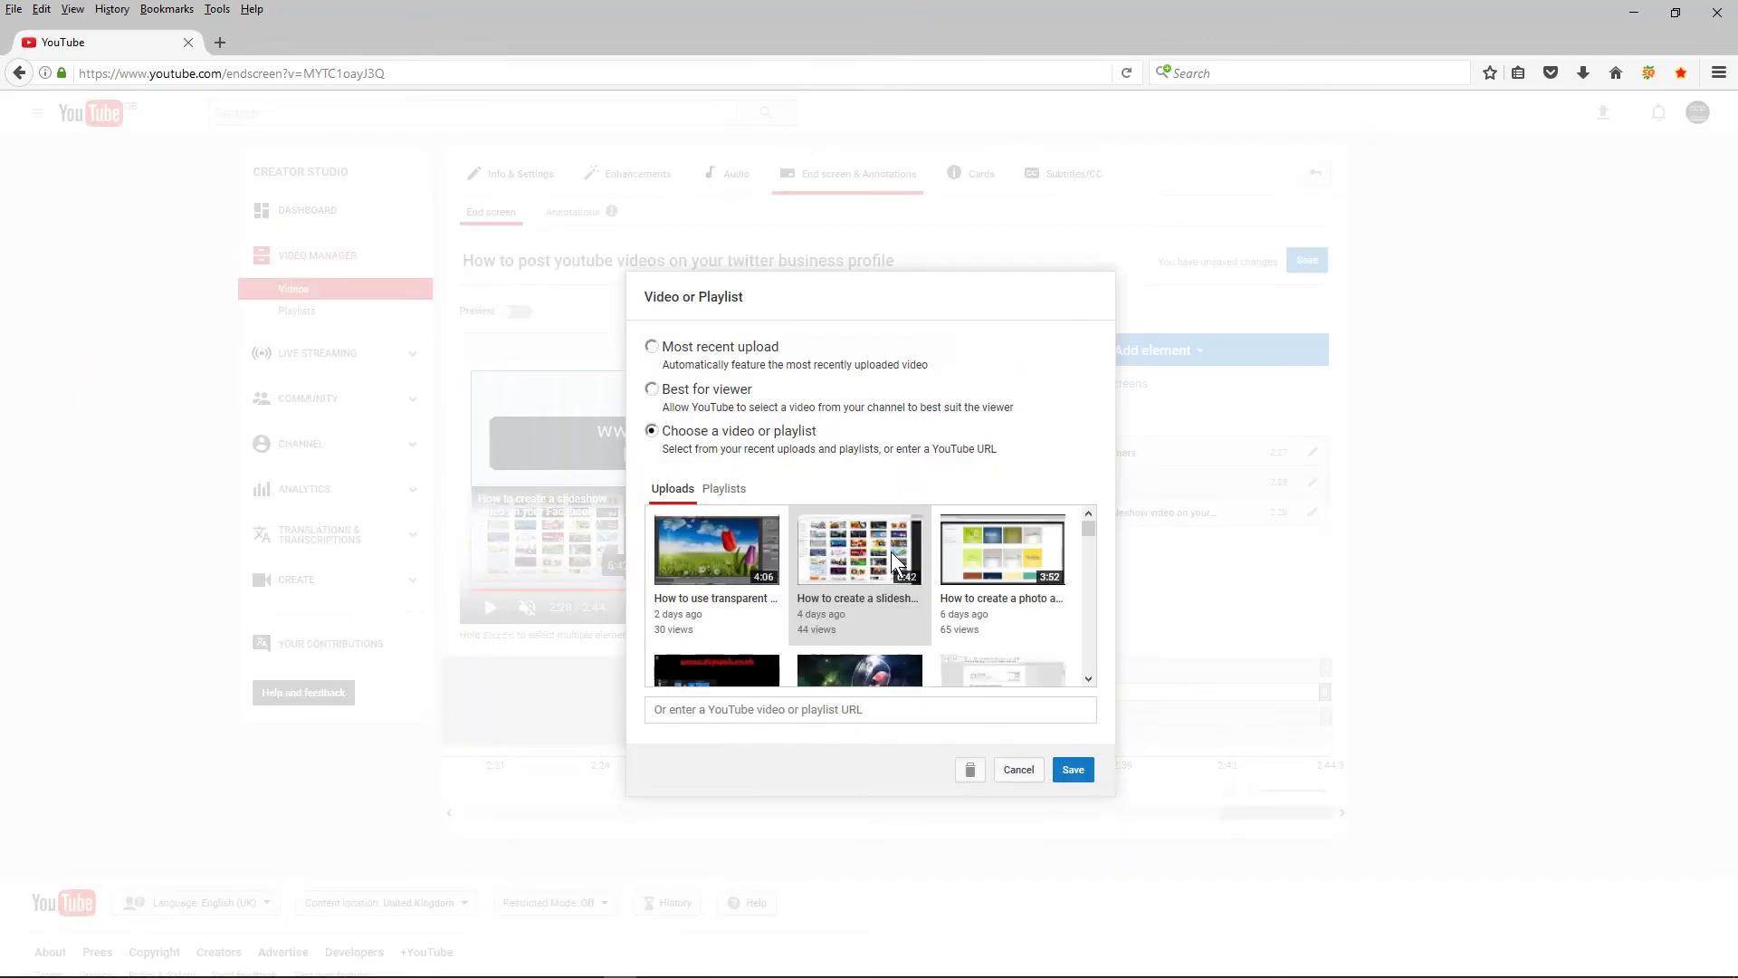
pyautogui.click(992, 554)
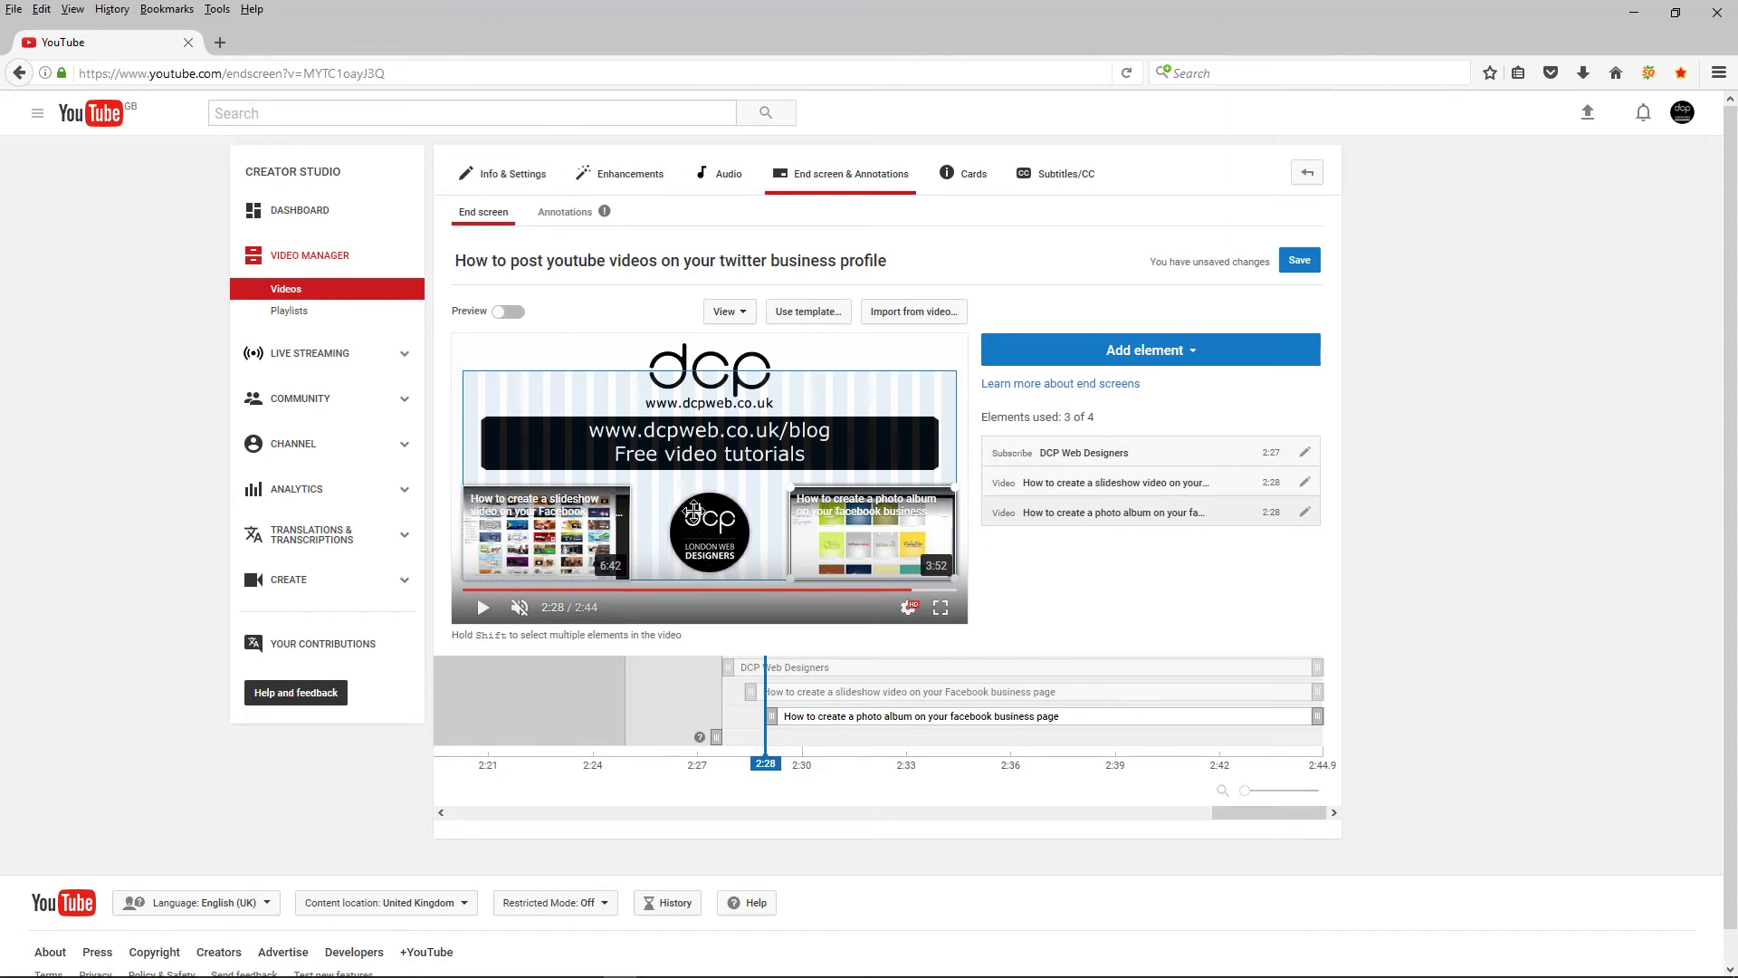
# Step: Check the subscribe, slideshow and photo album elements' placement, then save the end screen
pyautogui.click(697, 525)
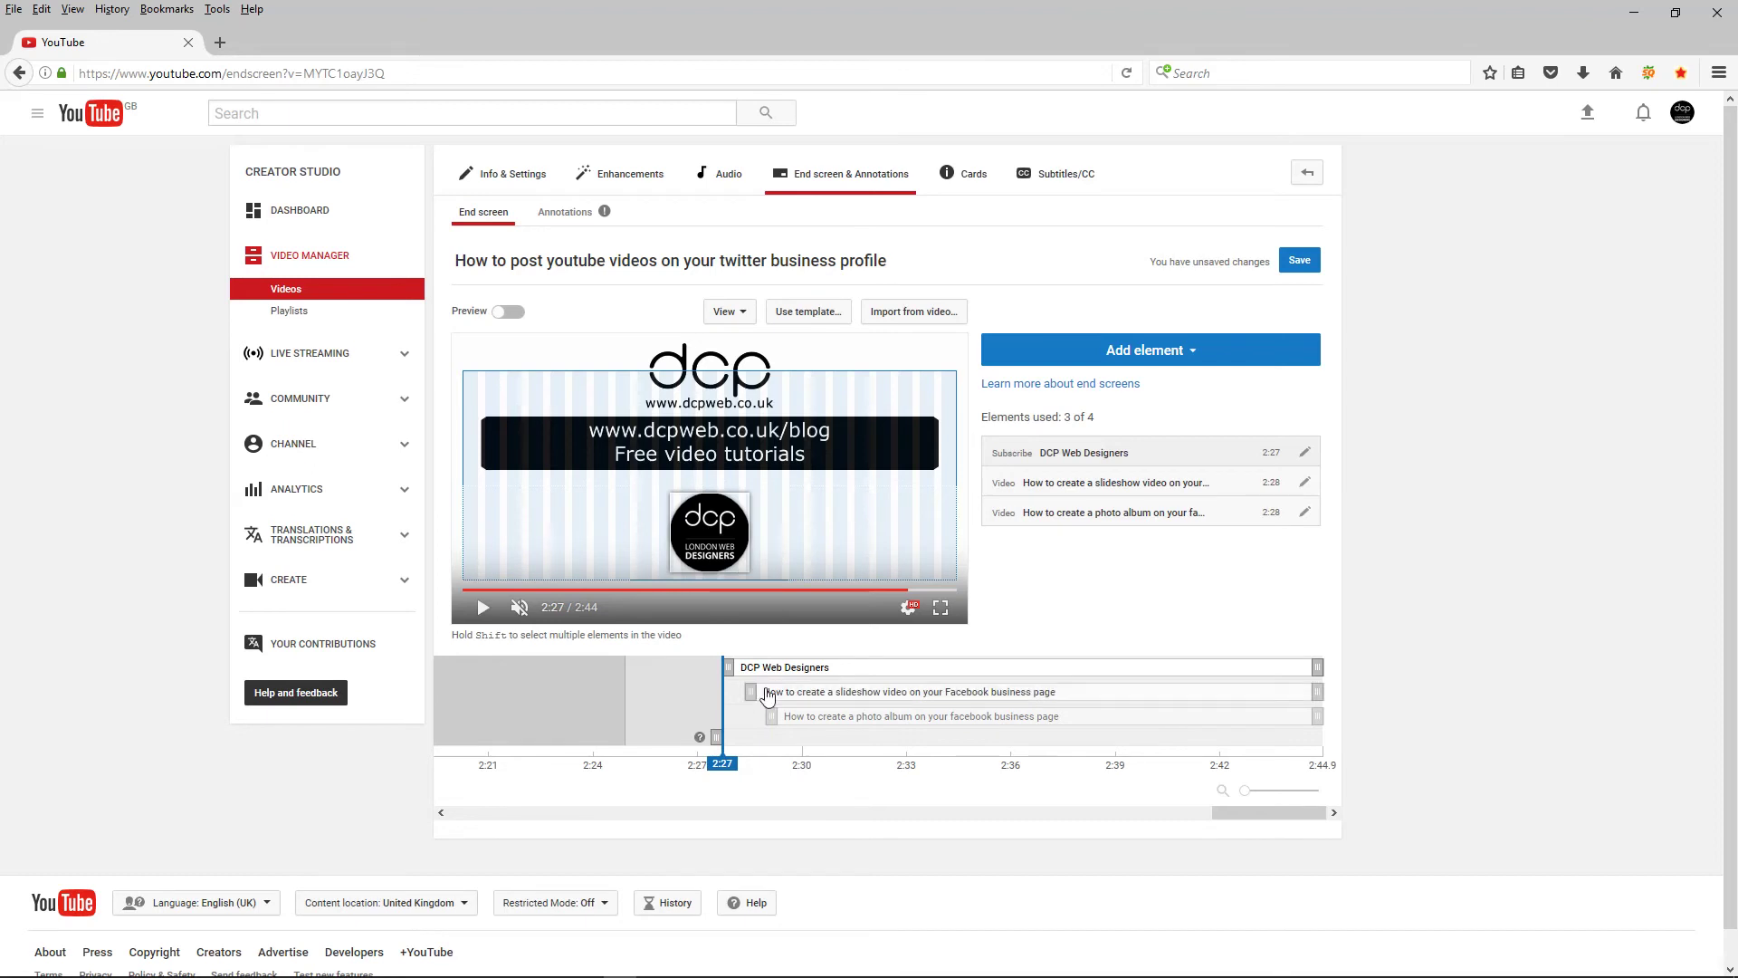
pyautogui.click(781, 695)
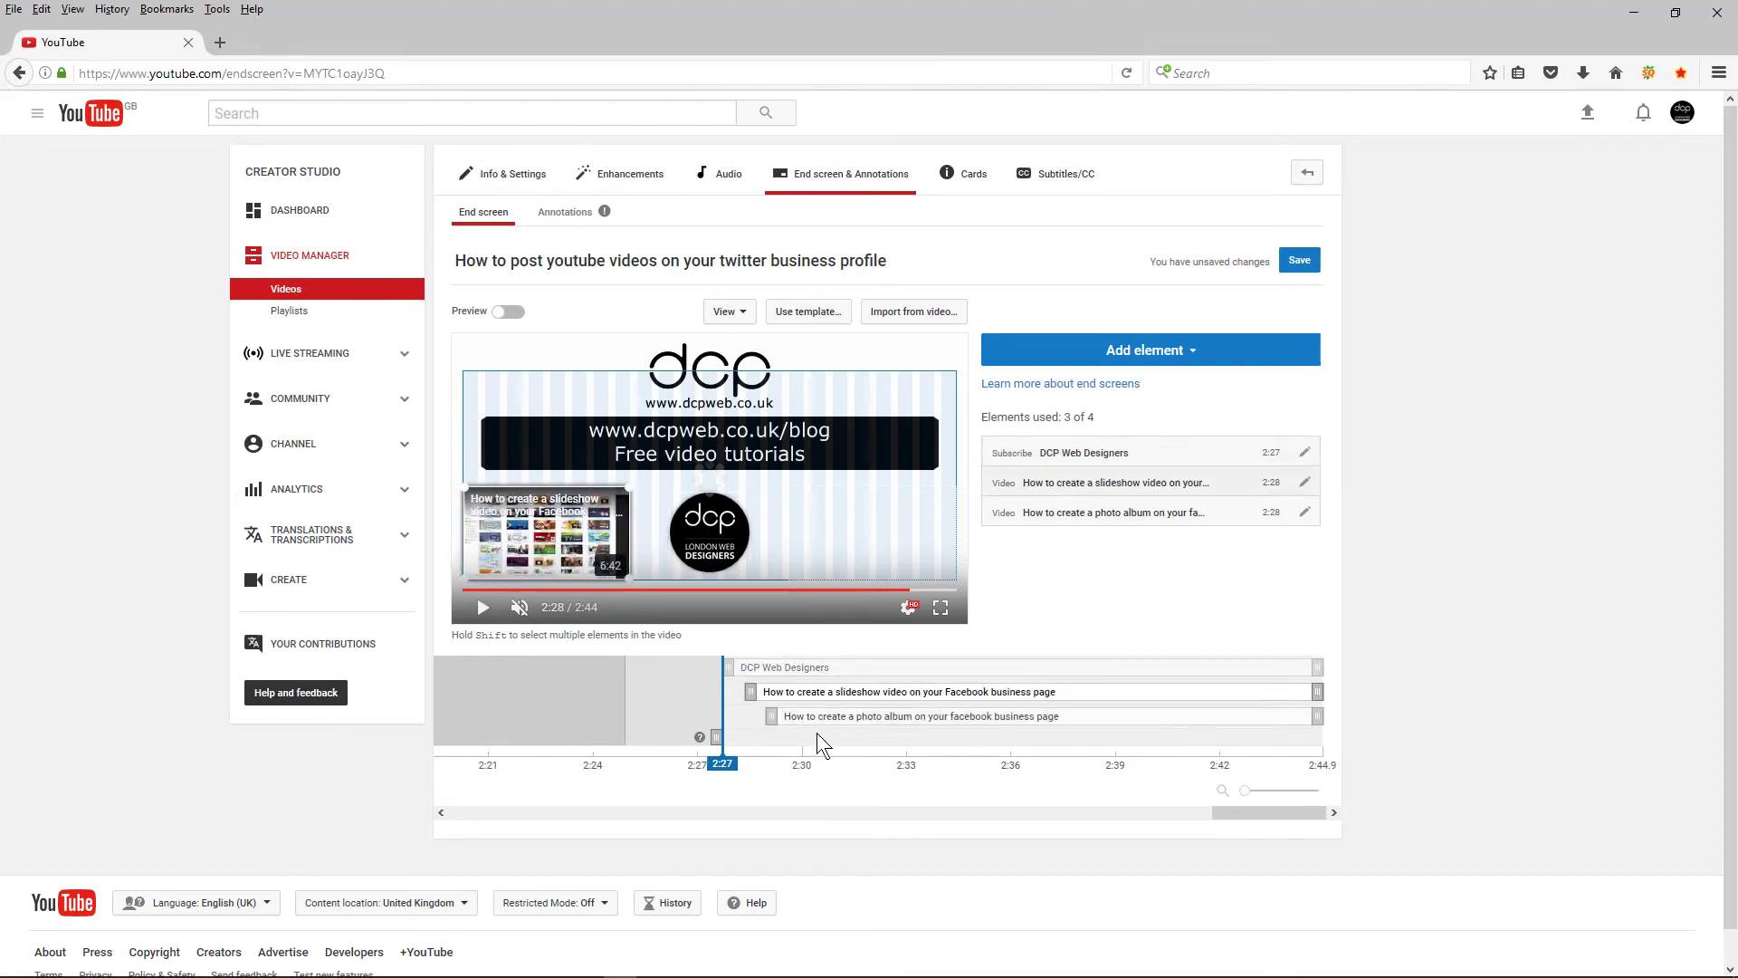
pyautogui.click(819, 717)
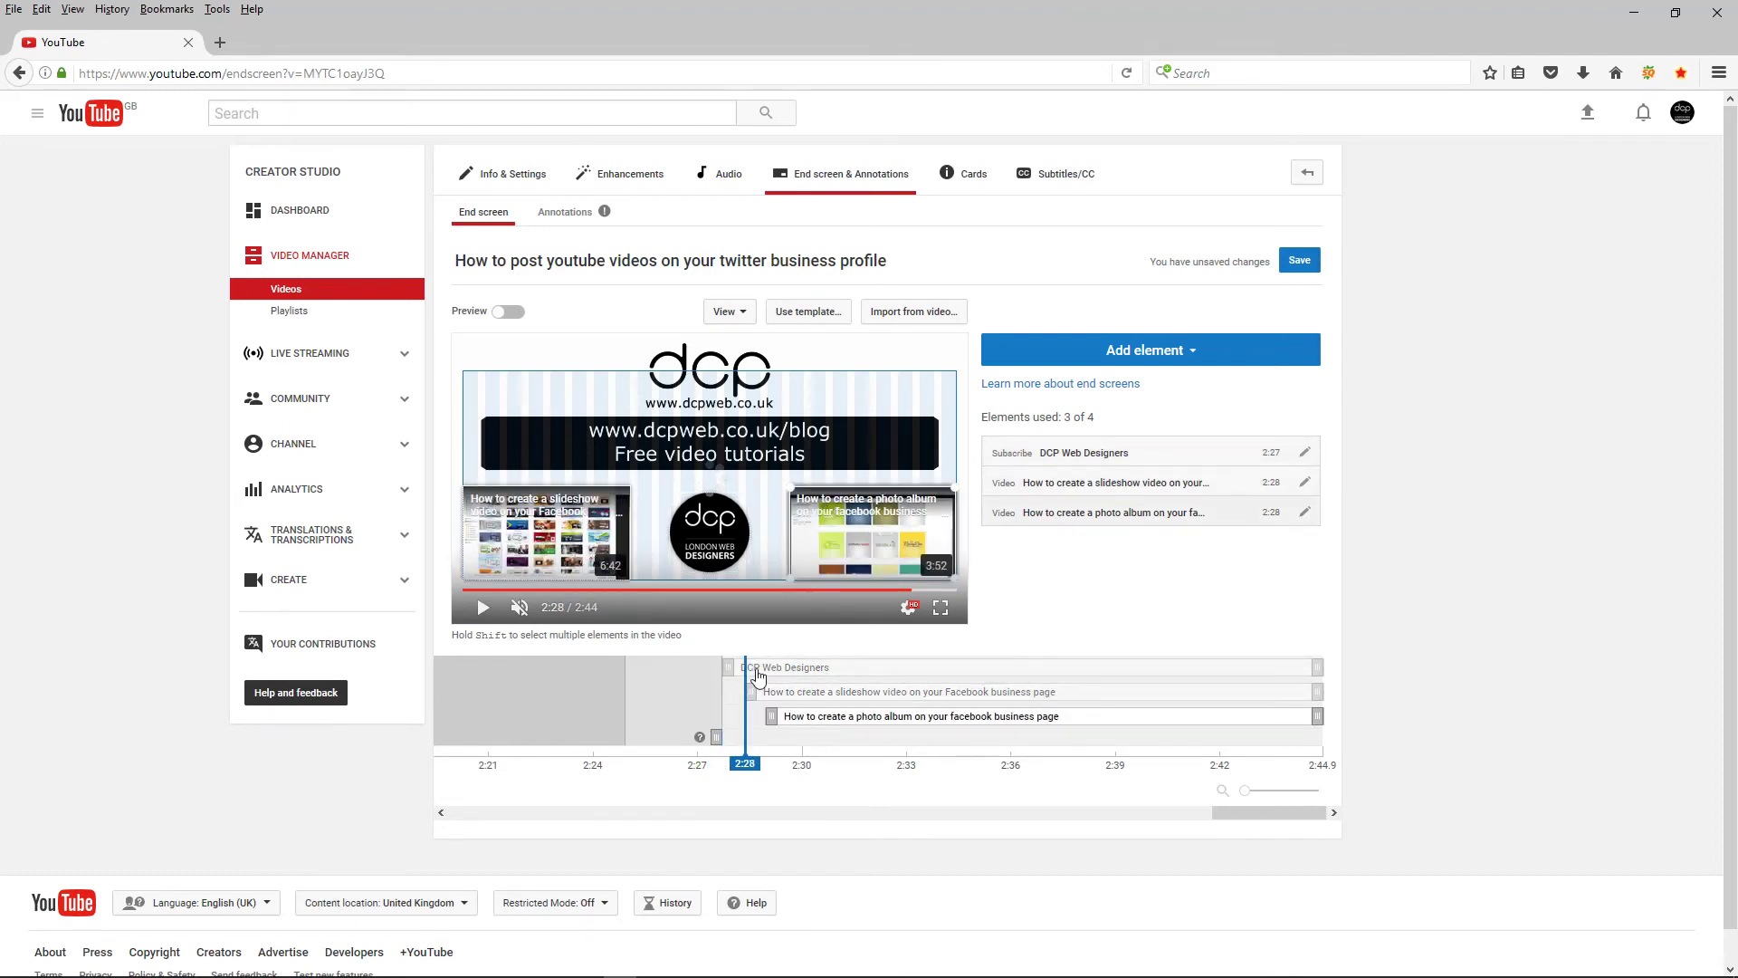
pyautogui.click(1293, 271)
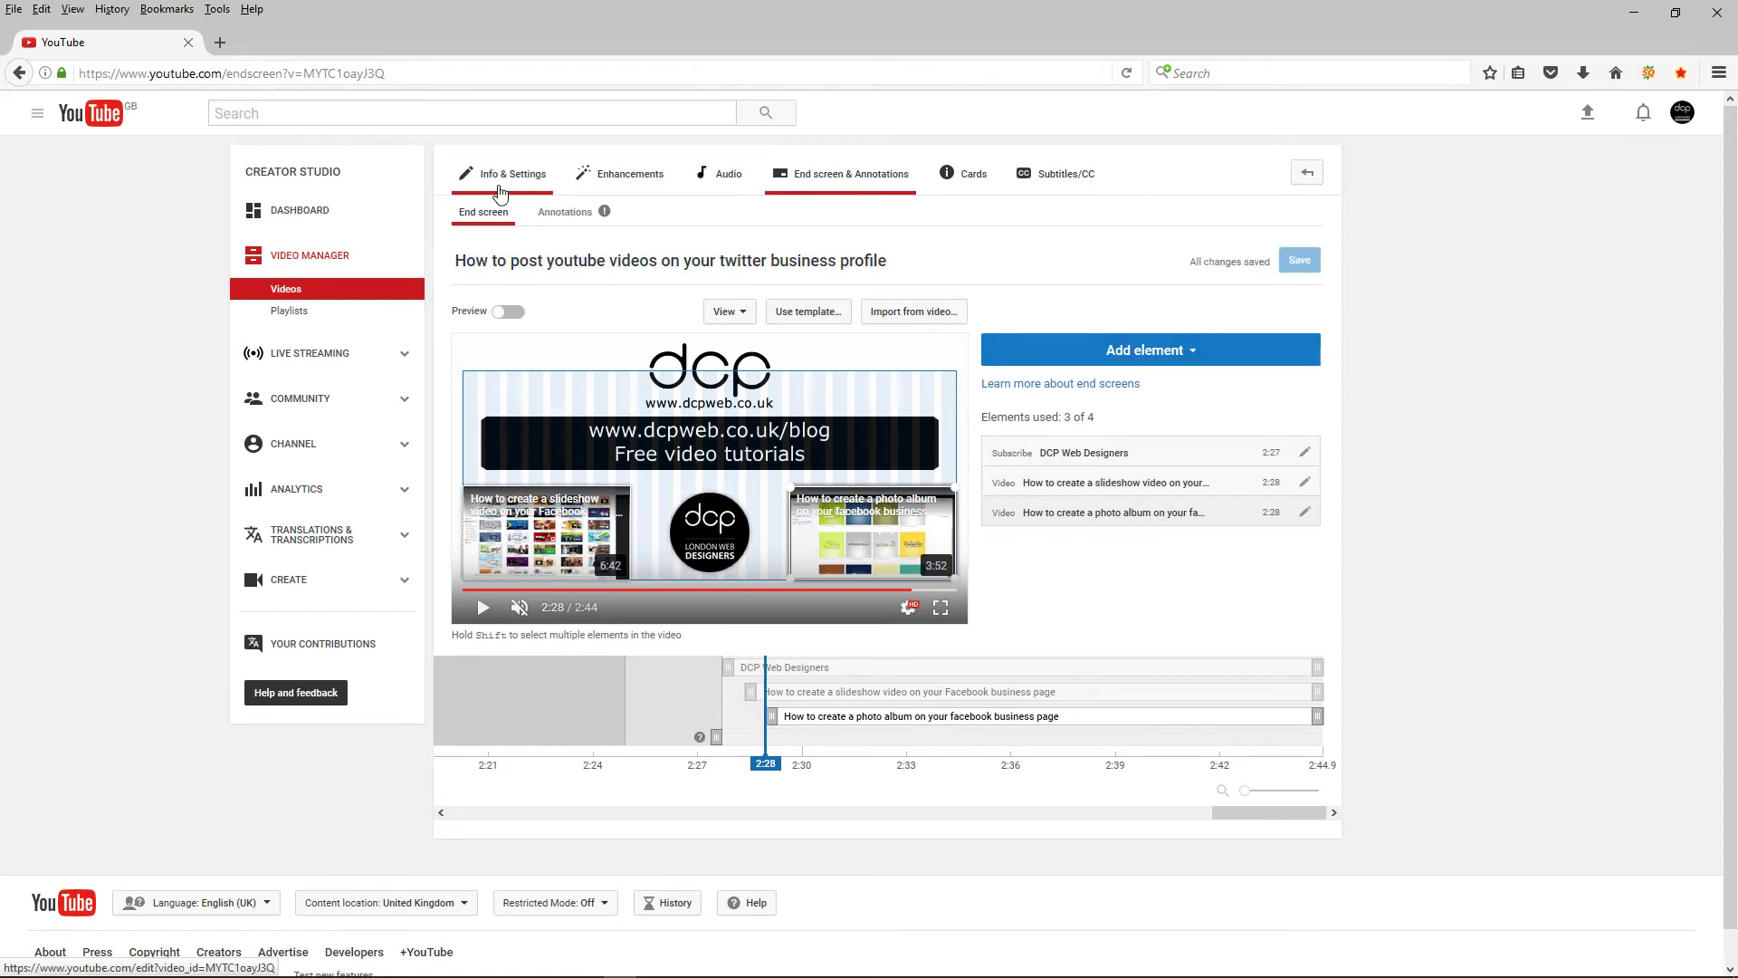
pyautogui.click(501, 193)
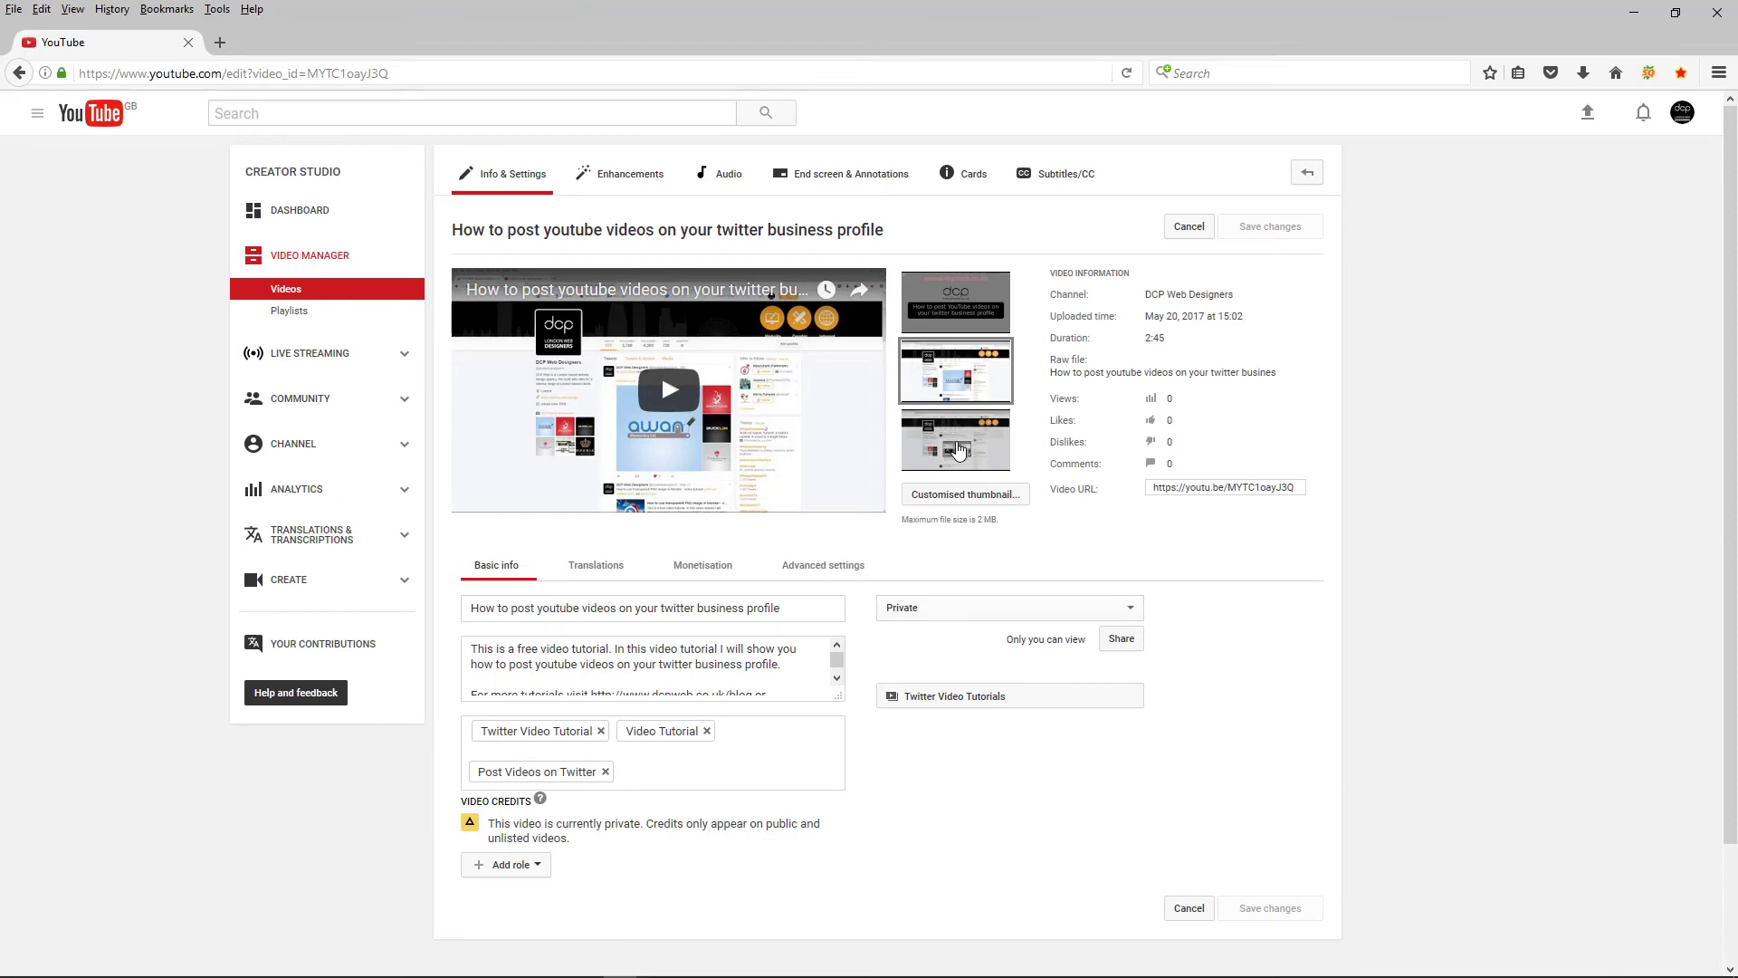
# Step: Compare the second and third suggested frames, keep the third as thumbnail, and save
pyautogui.click(959, 449)
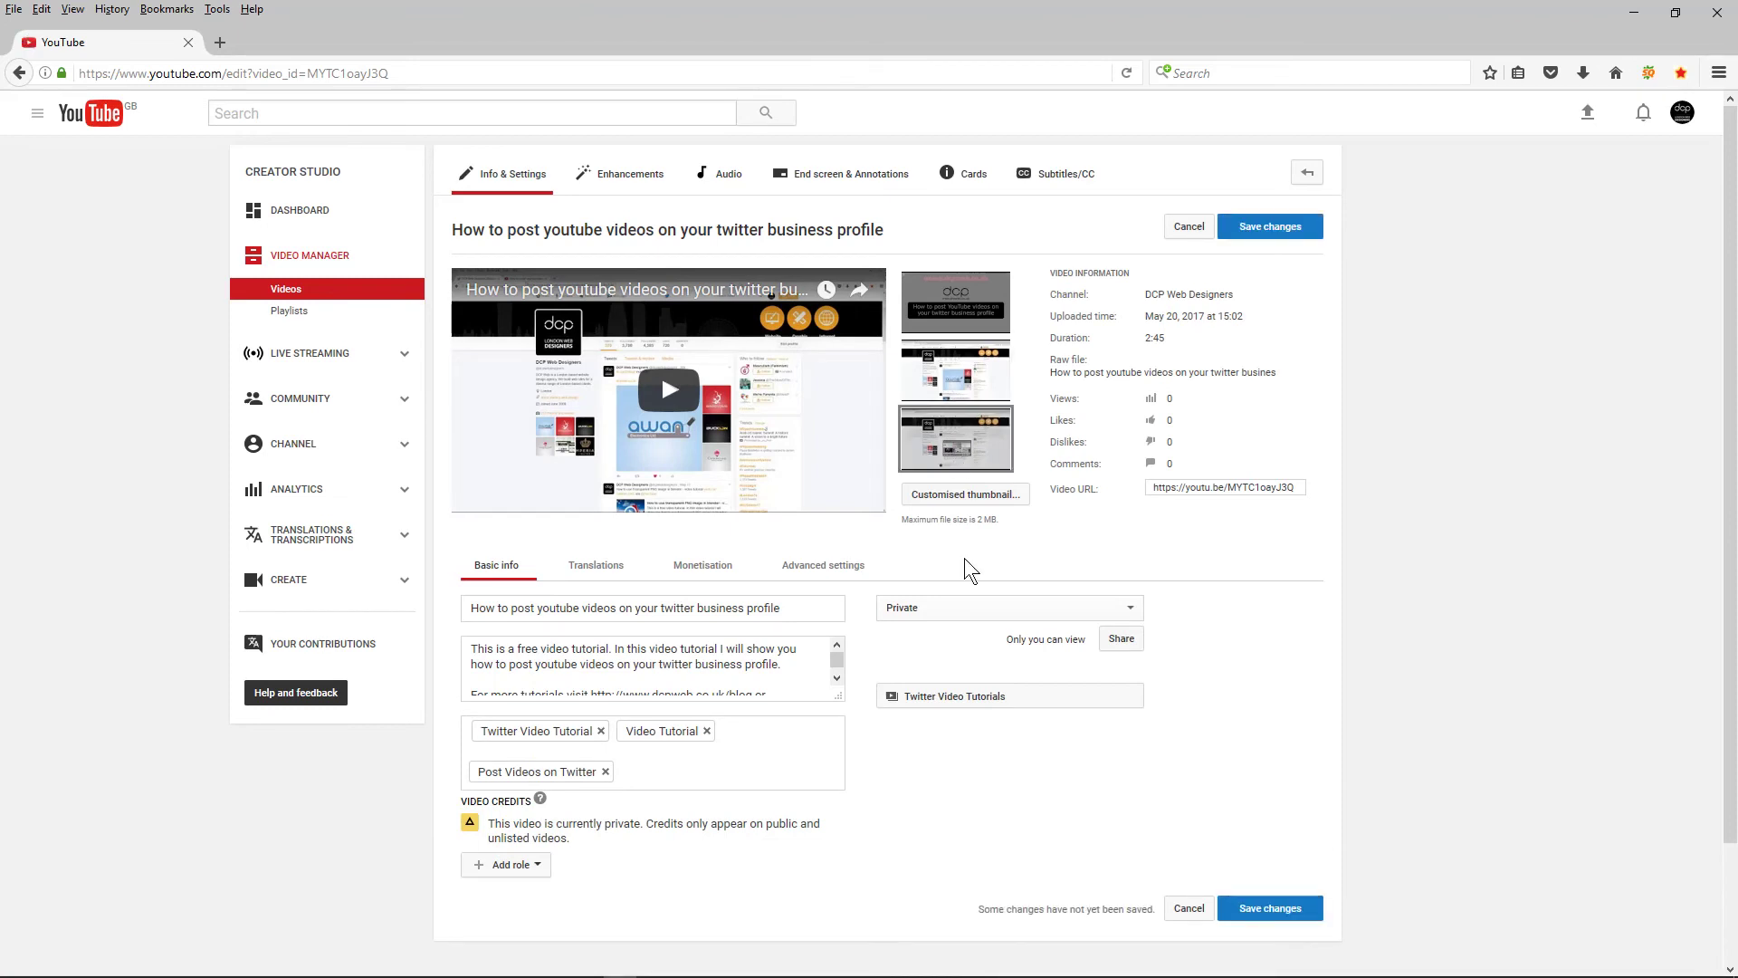
pyautogui.click(956, 371)
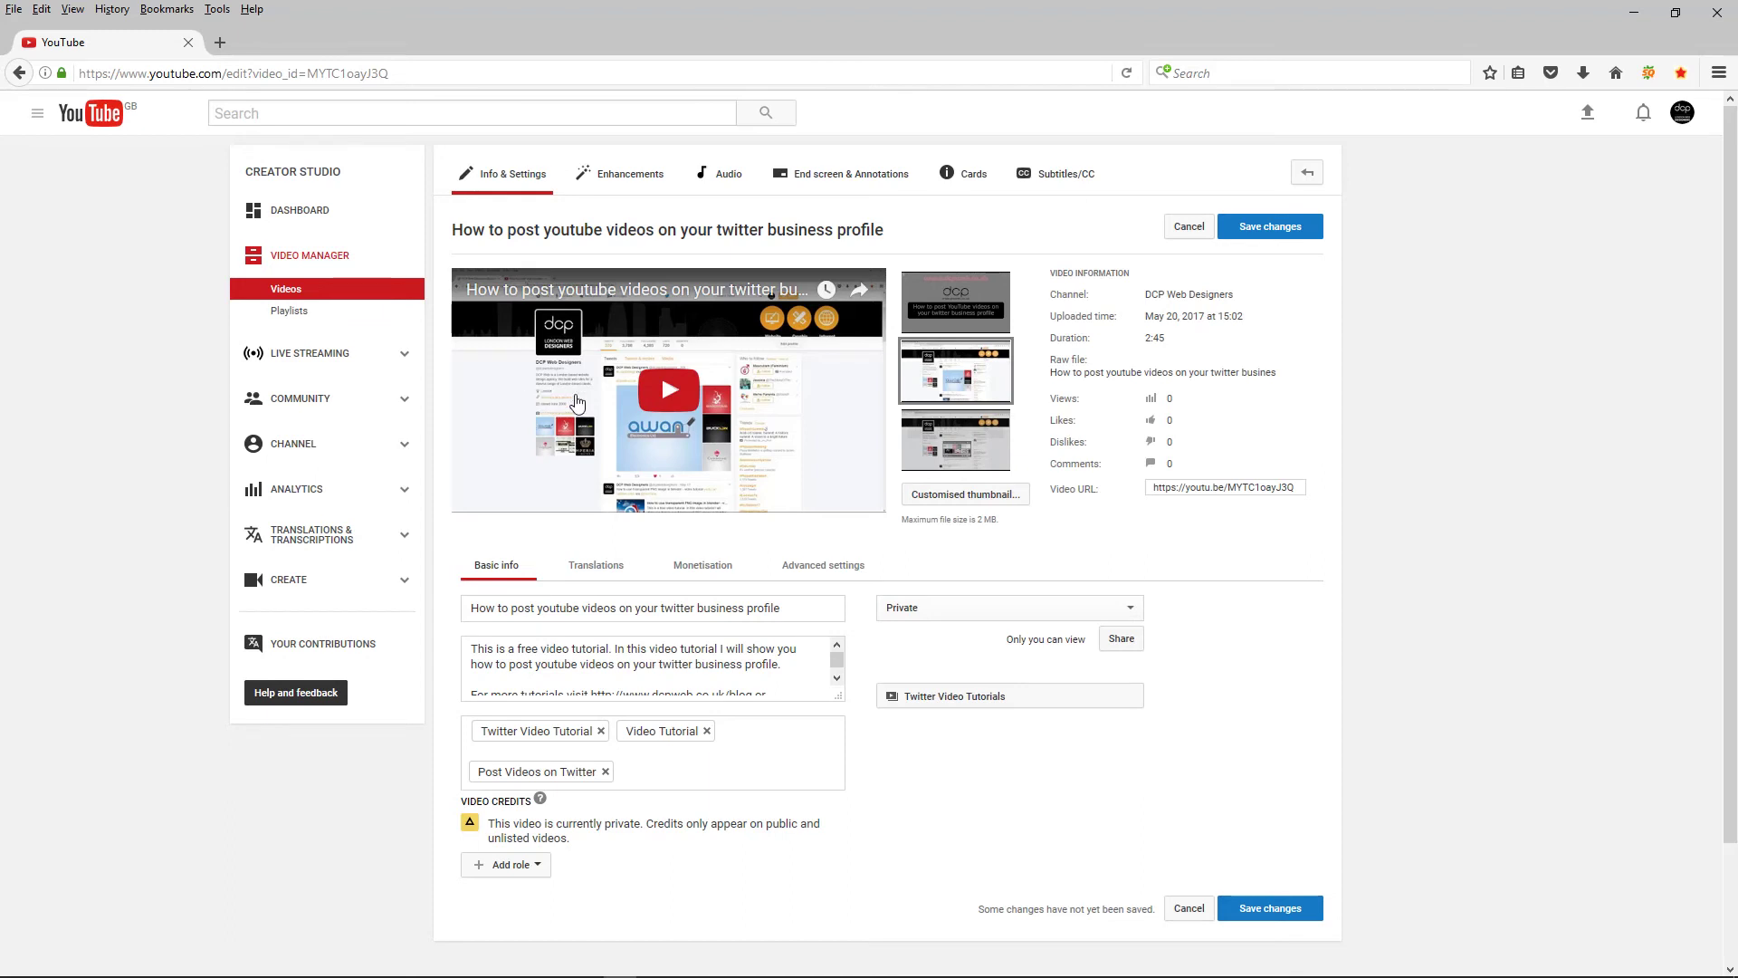
pyautogui.click(977, 463)
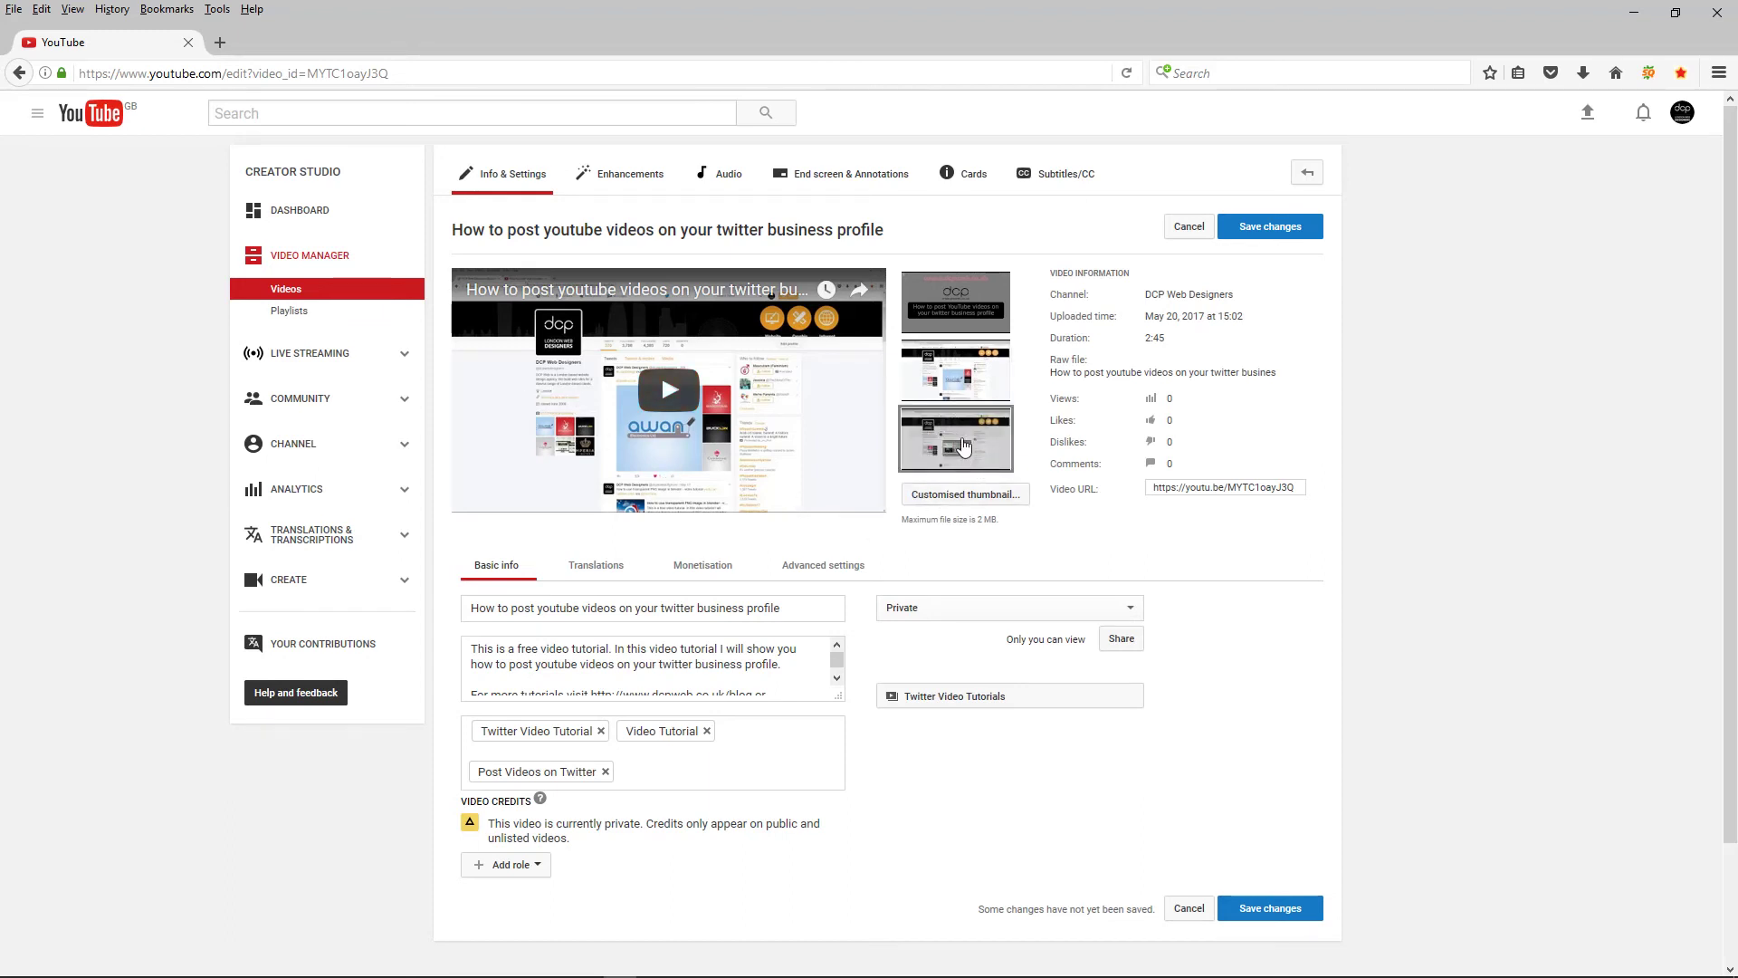
pyautogui.click(1267, 236)
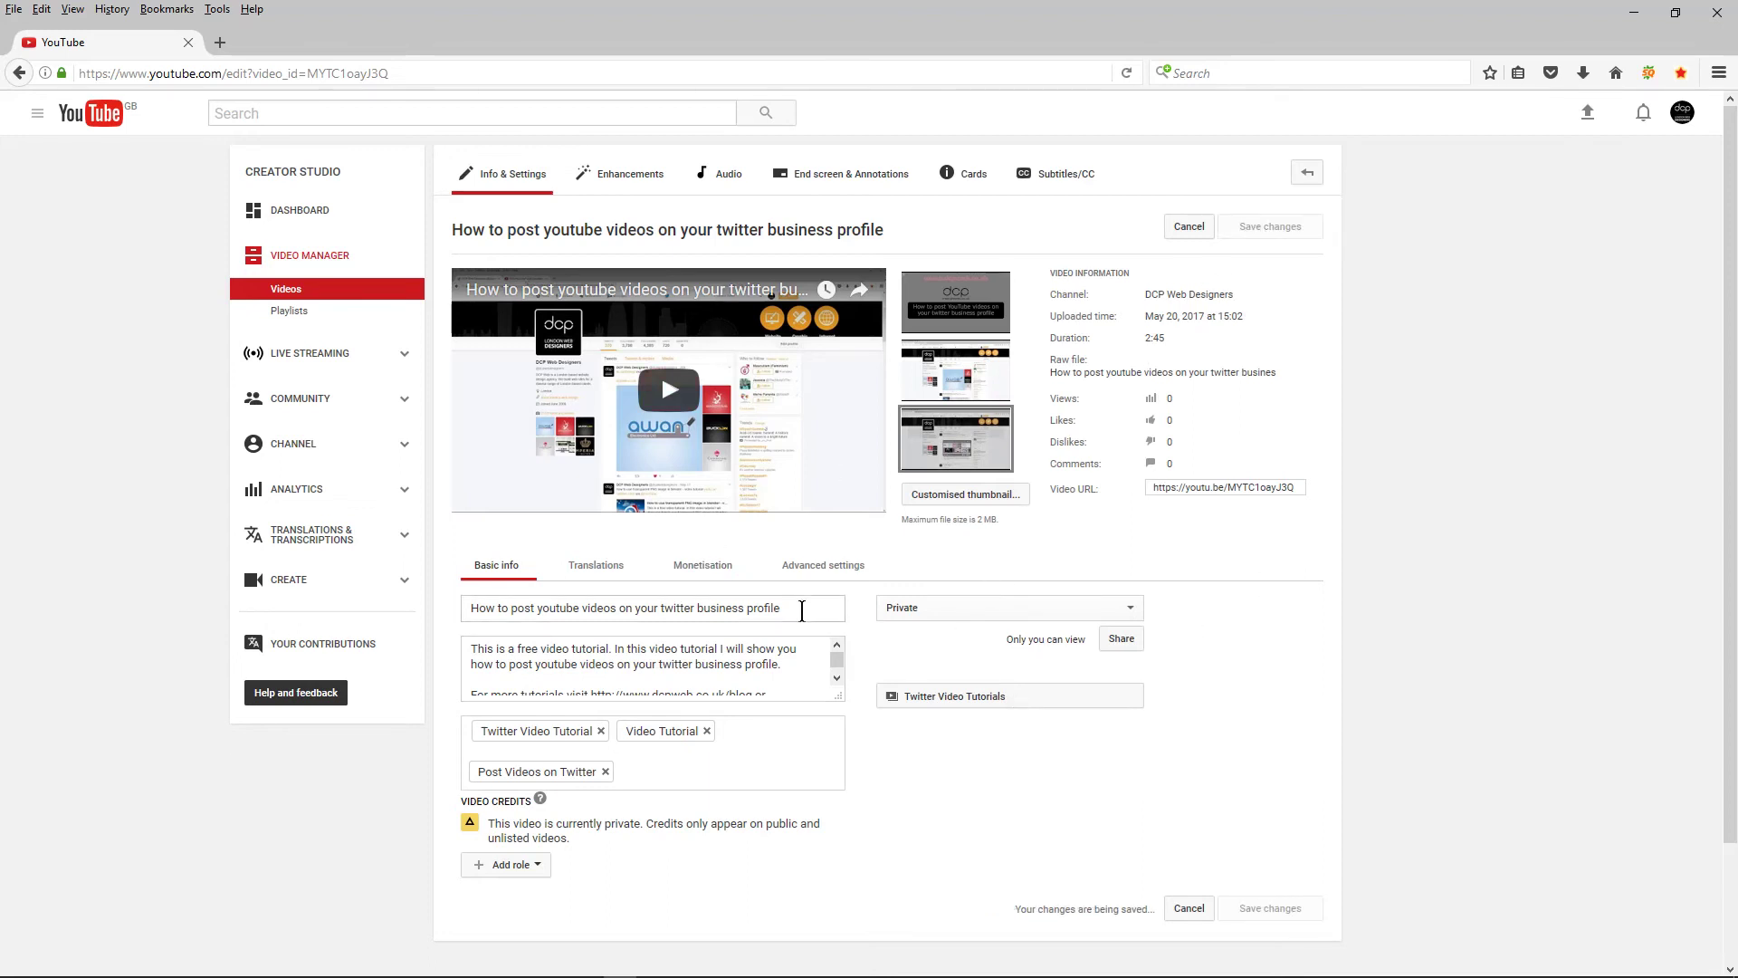
pyautogui.click(704, 570)
# Step: Switch on 'Monetise with ads' for the video and save the change
pyautogui.click(585, 597)
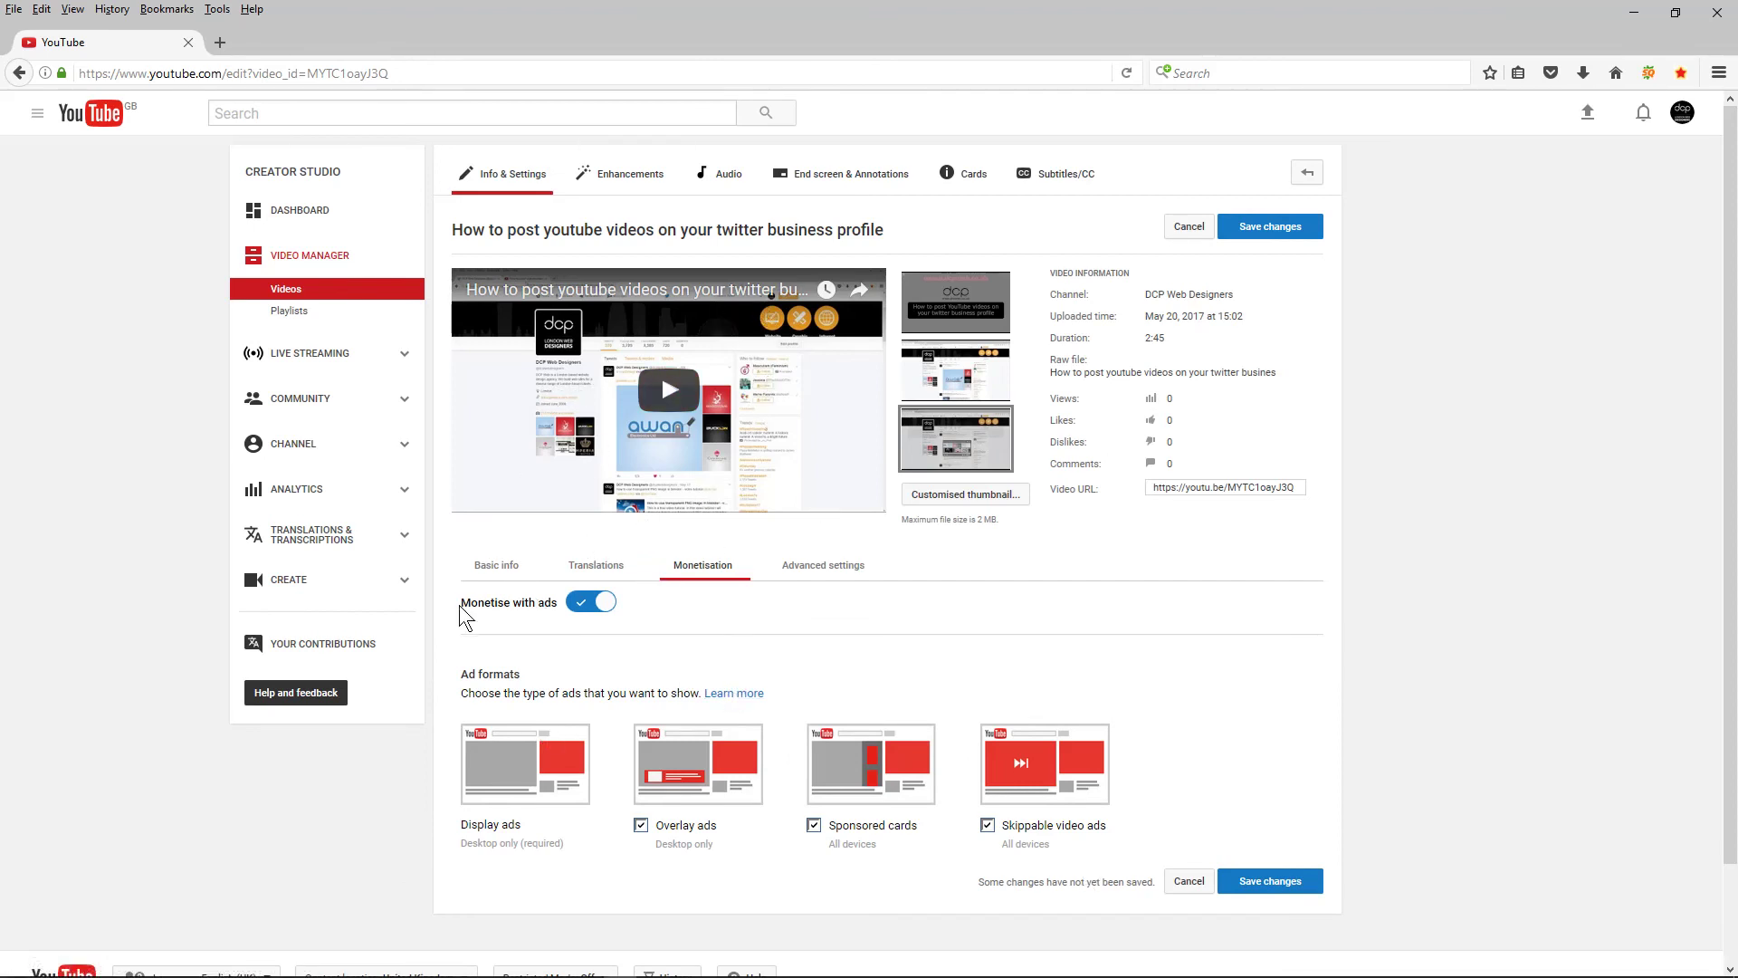
pyautogui.click(1267, 883)
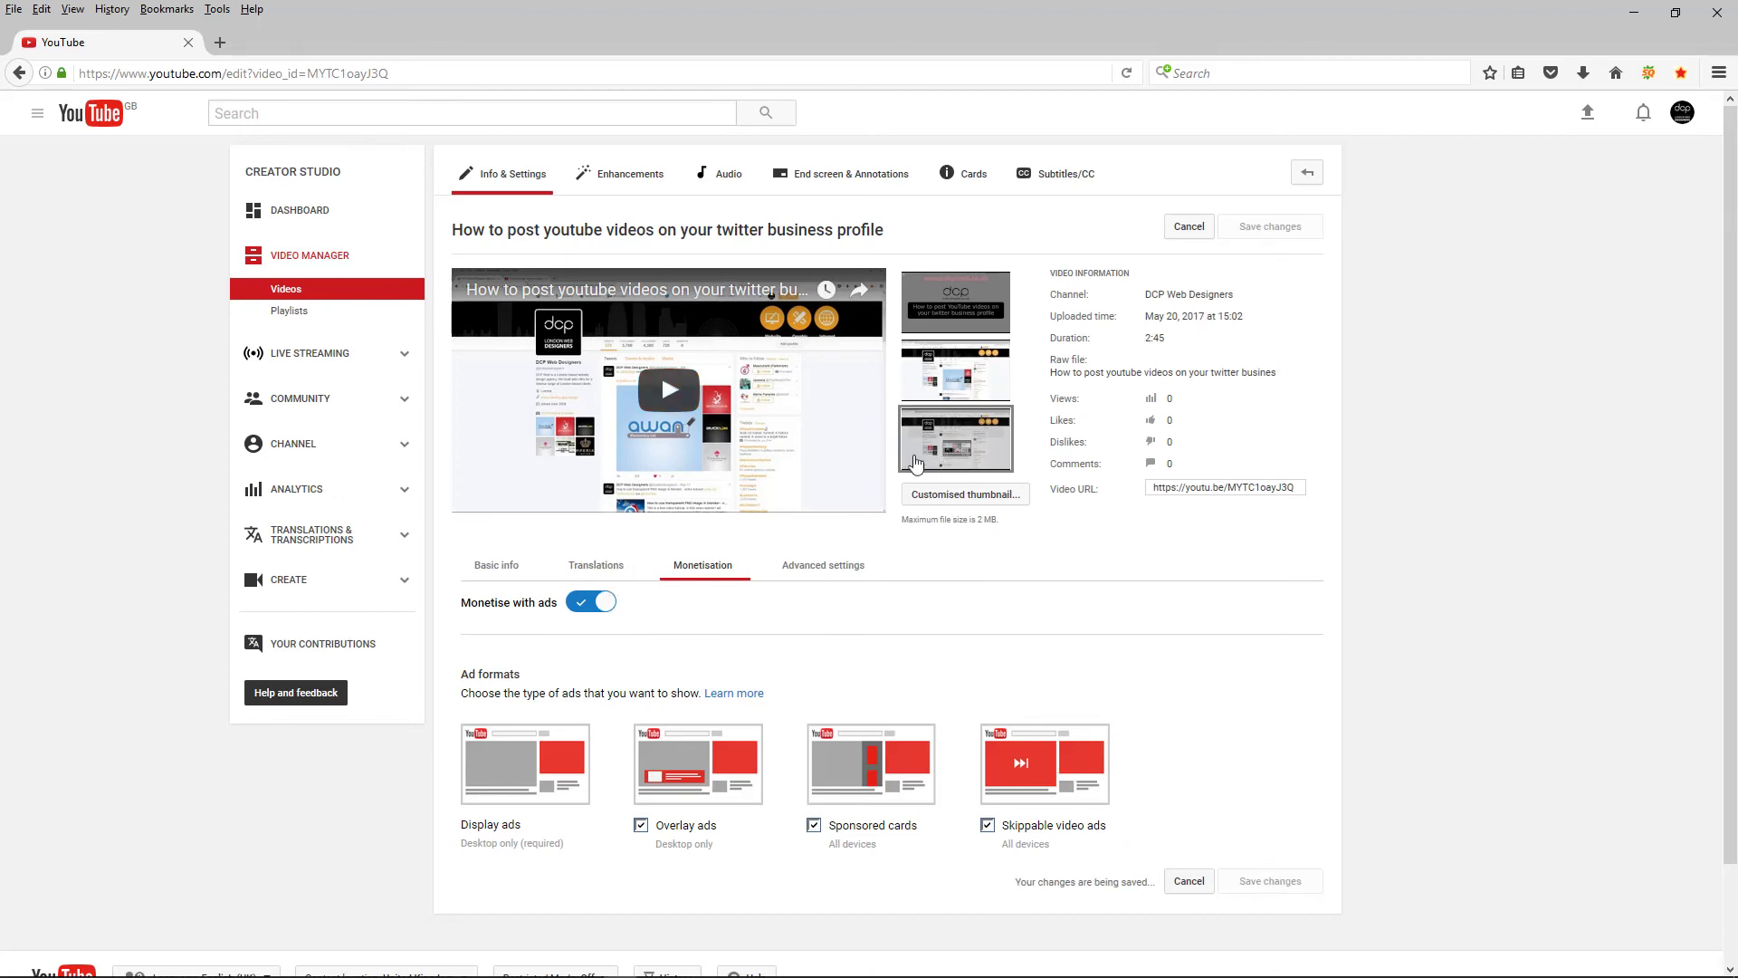
# Step: Set the video's privacy to Public, publish it, and return to Video Manager
pyautogui.click(505, 575)
pyautogui.click(971, 601)
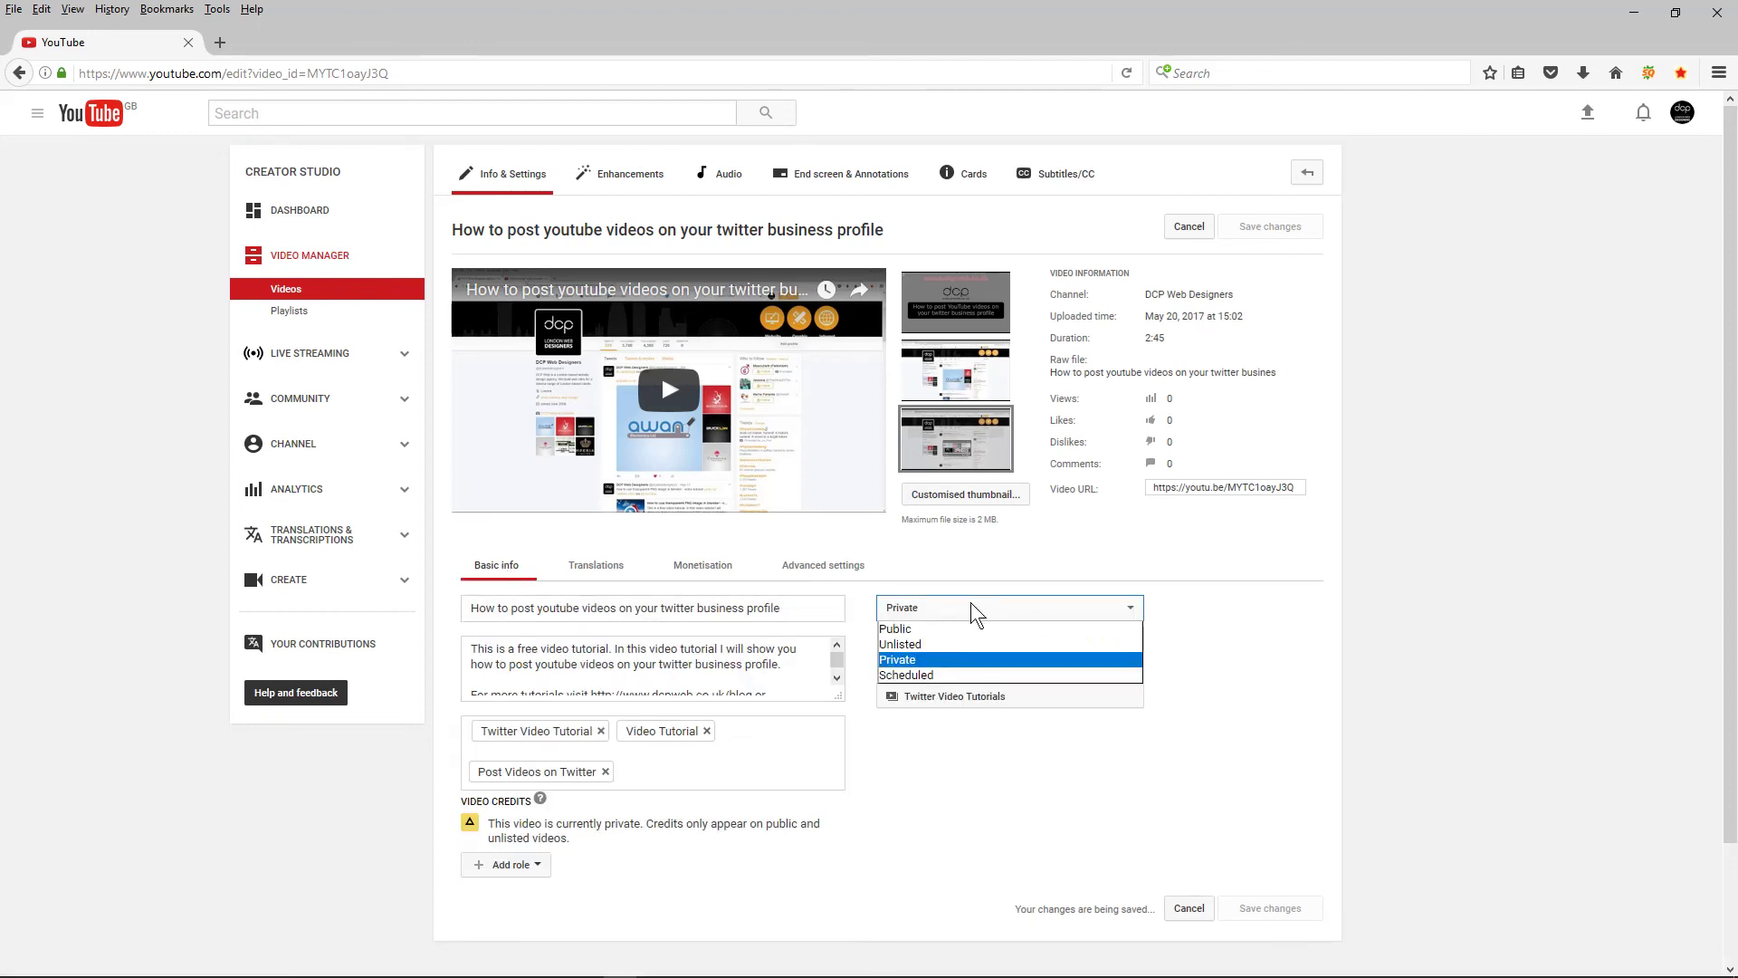
pyautogui.click(935, 631)
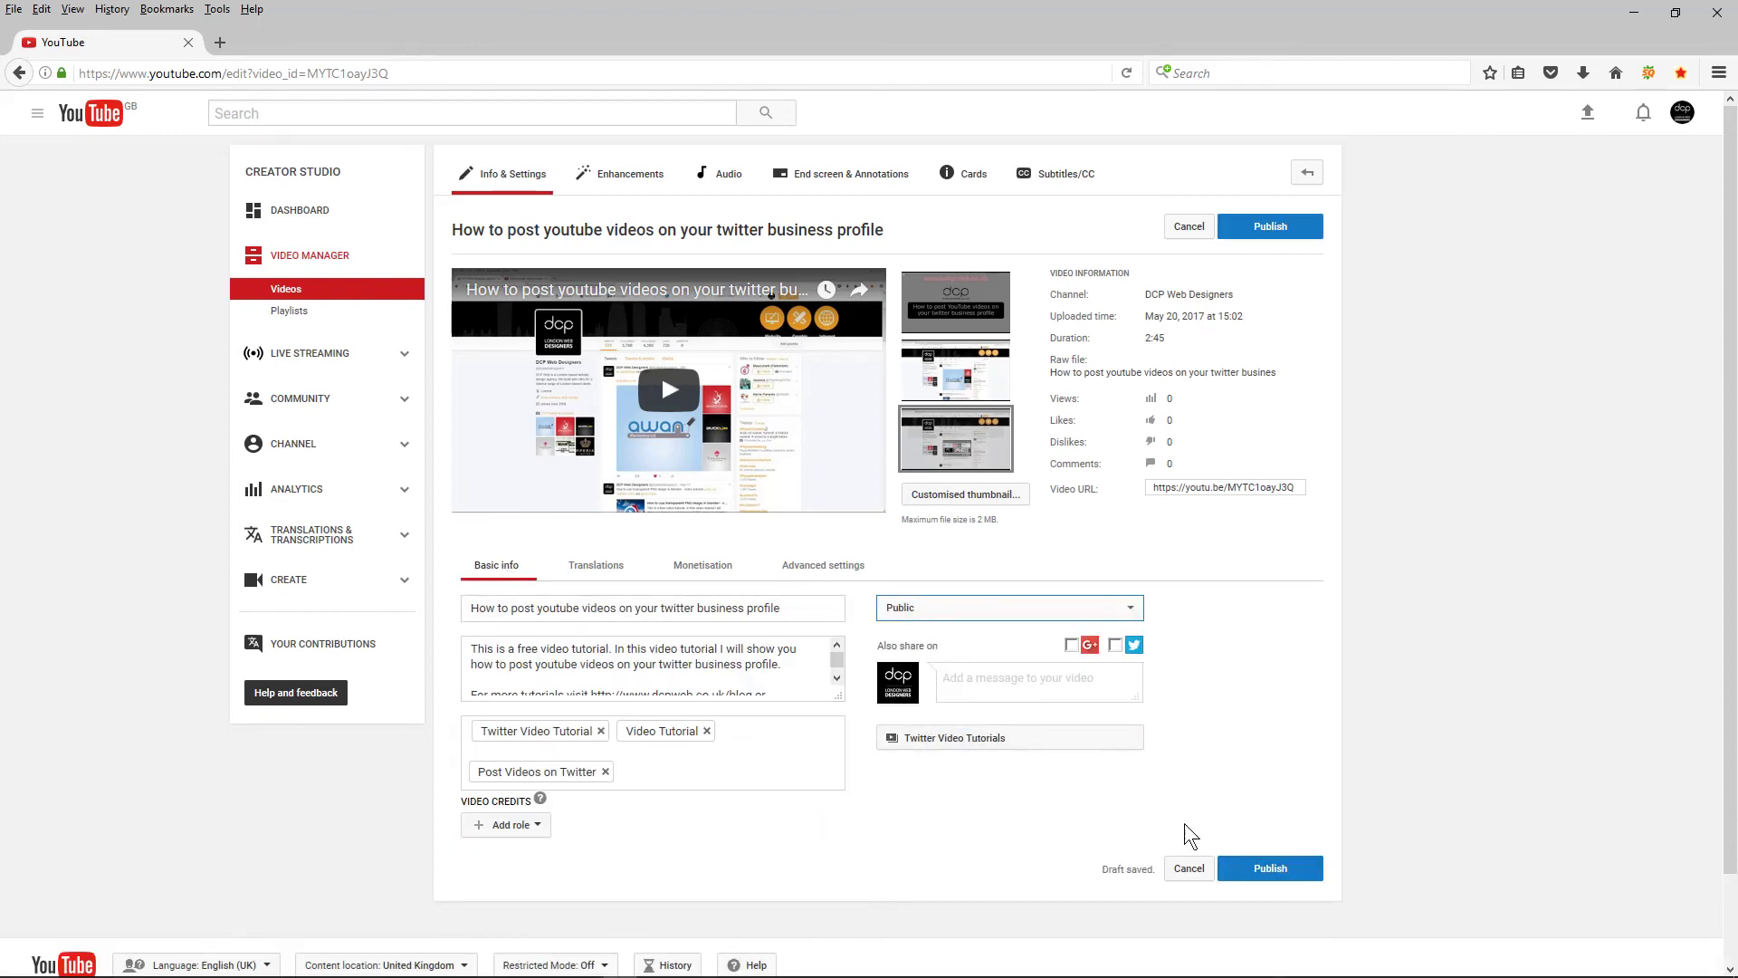
pyautogui.click(1270, 869)
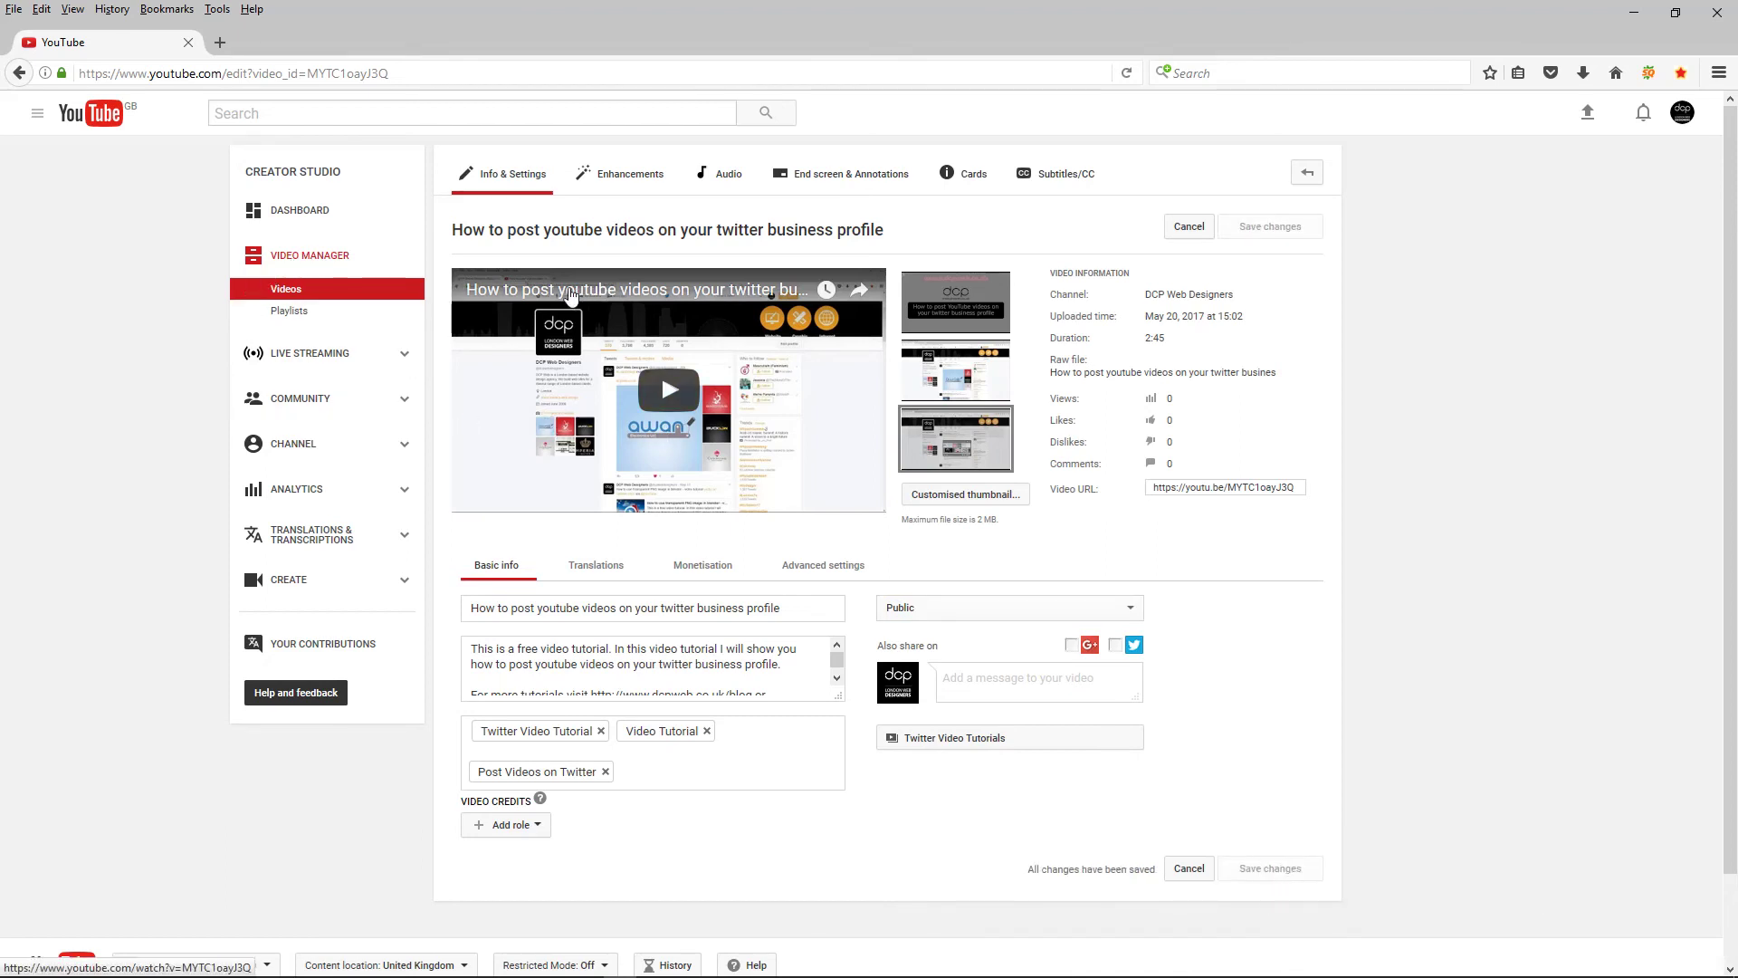
pyautogui.click(326, 268)
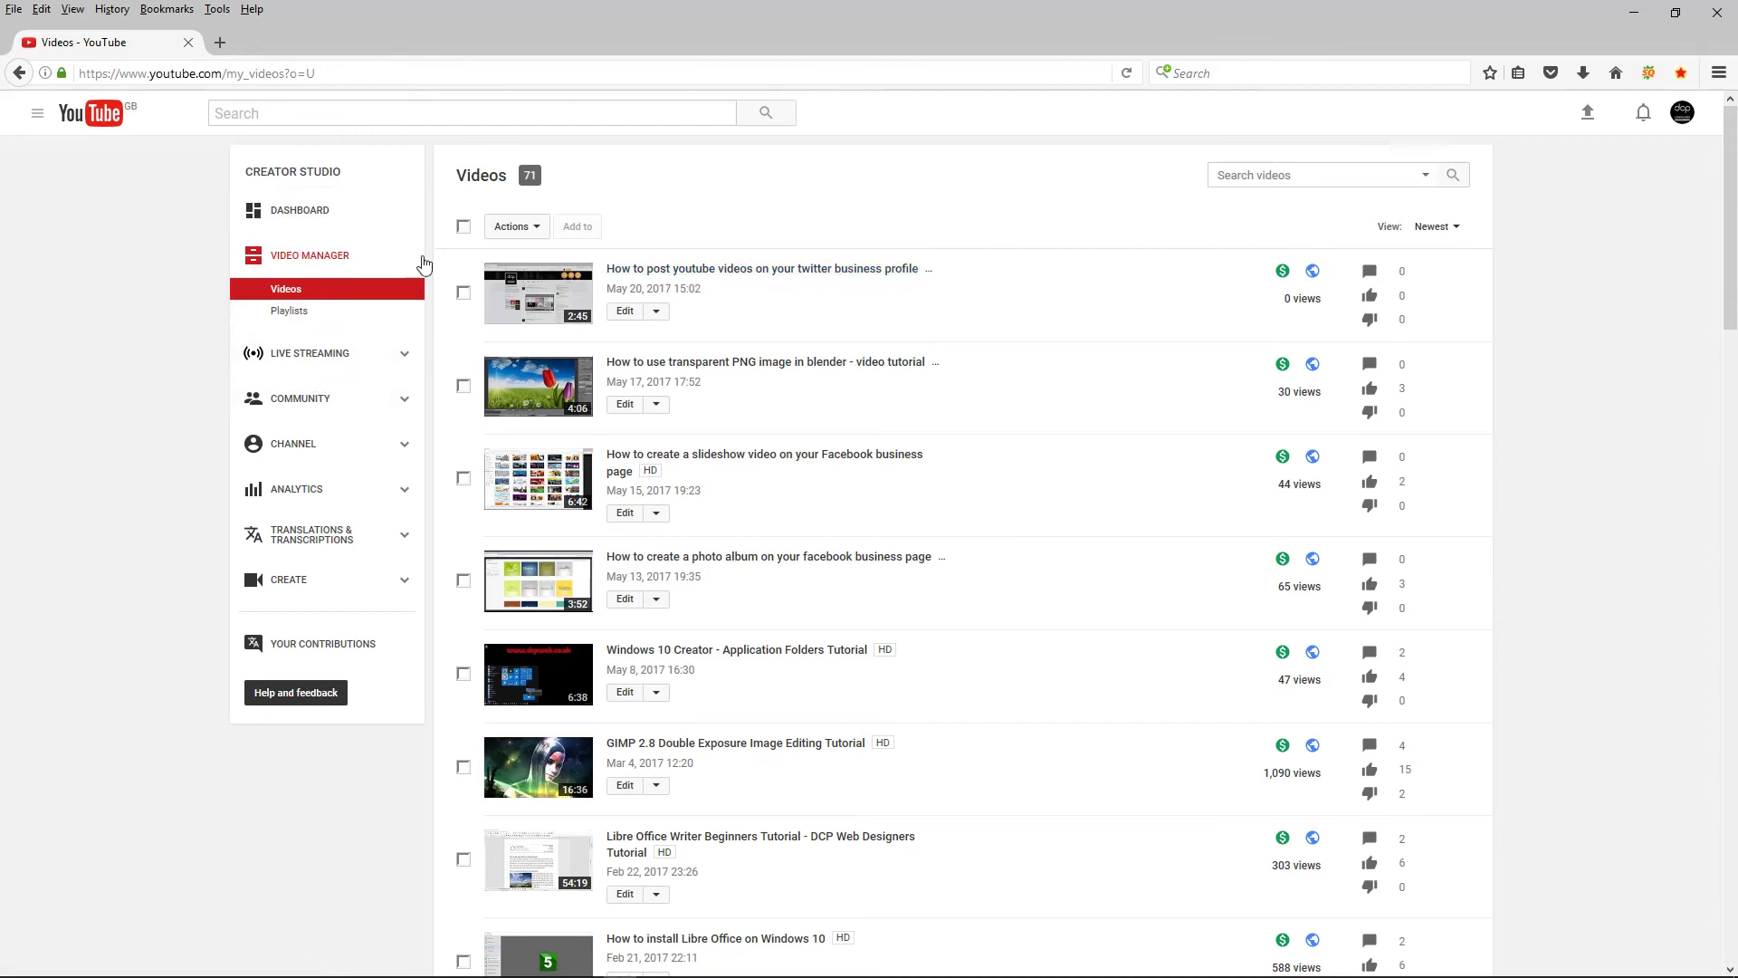
# Step: Open the new Twitter tutorial's watch page from the channel home page via Dashboard
pyautogui.click(304, 219)
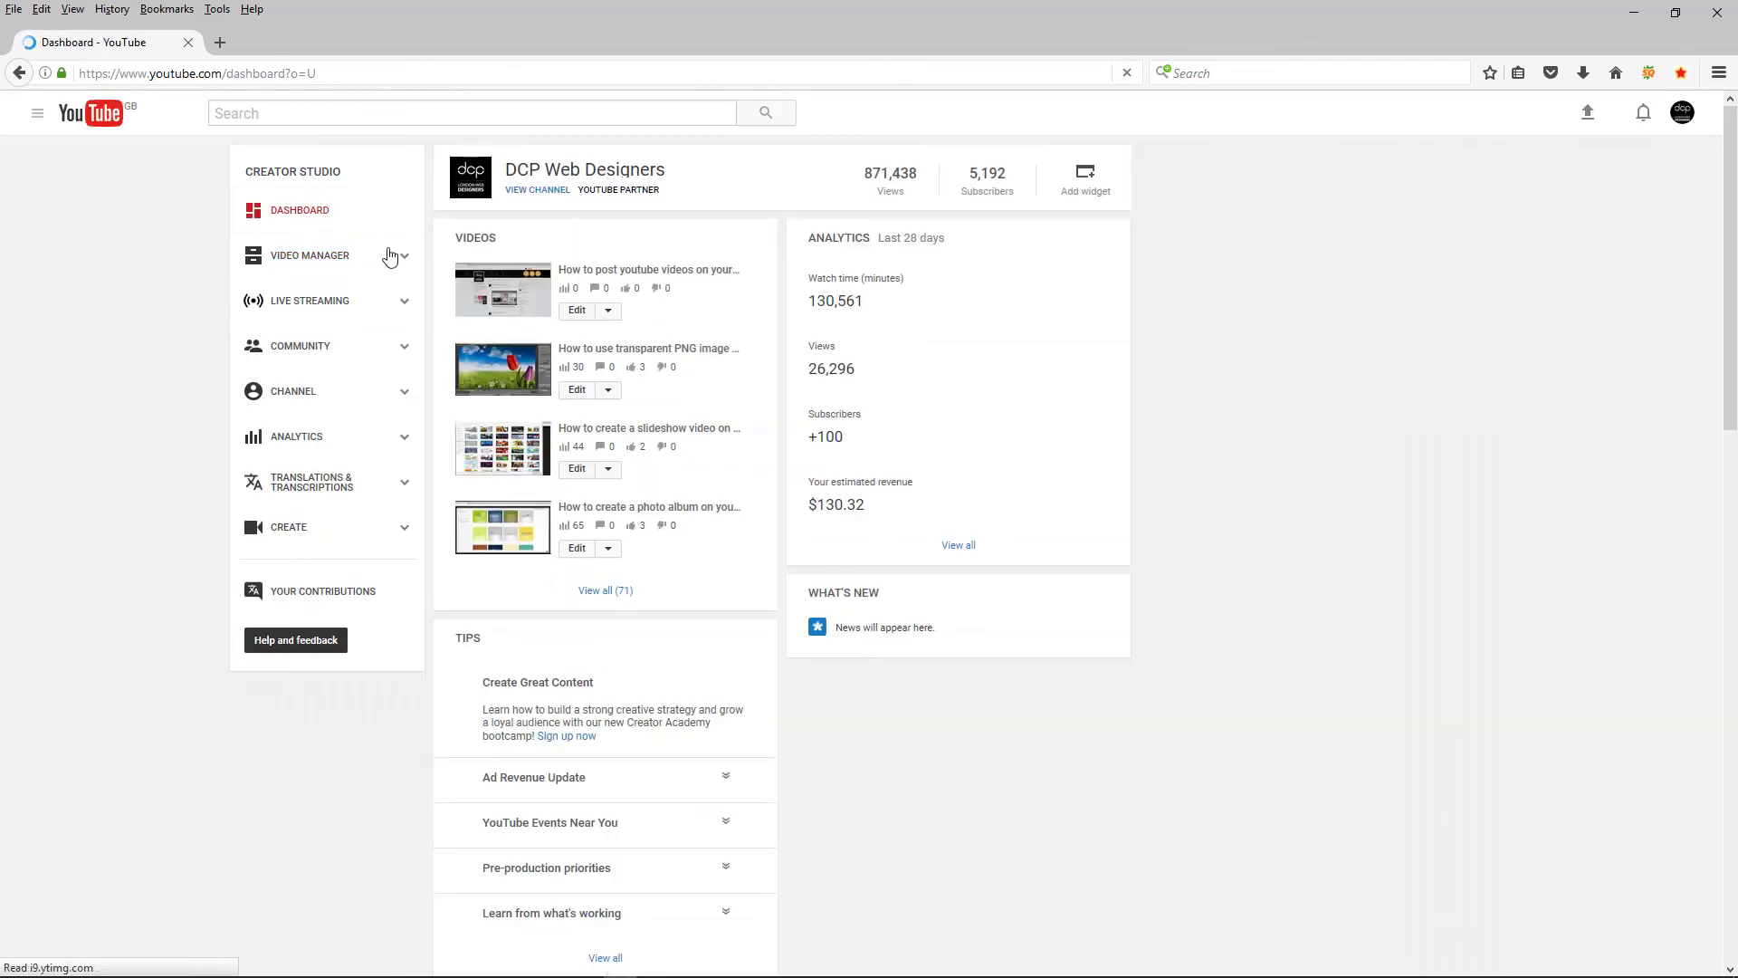
pyautogui.click(538, 191)
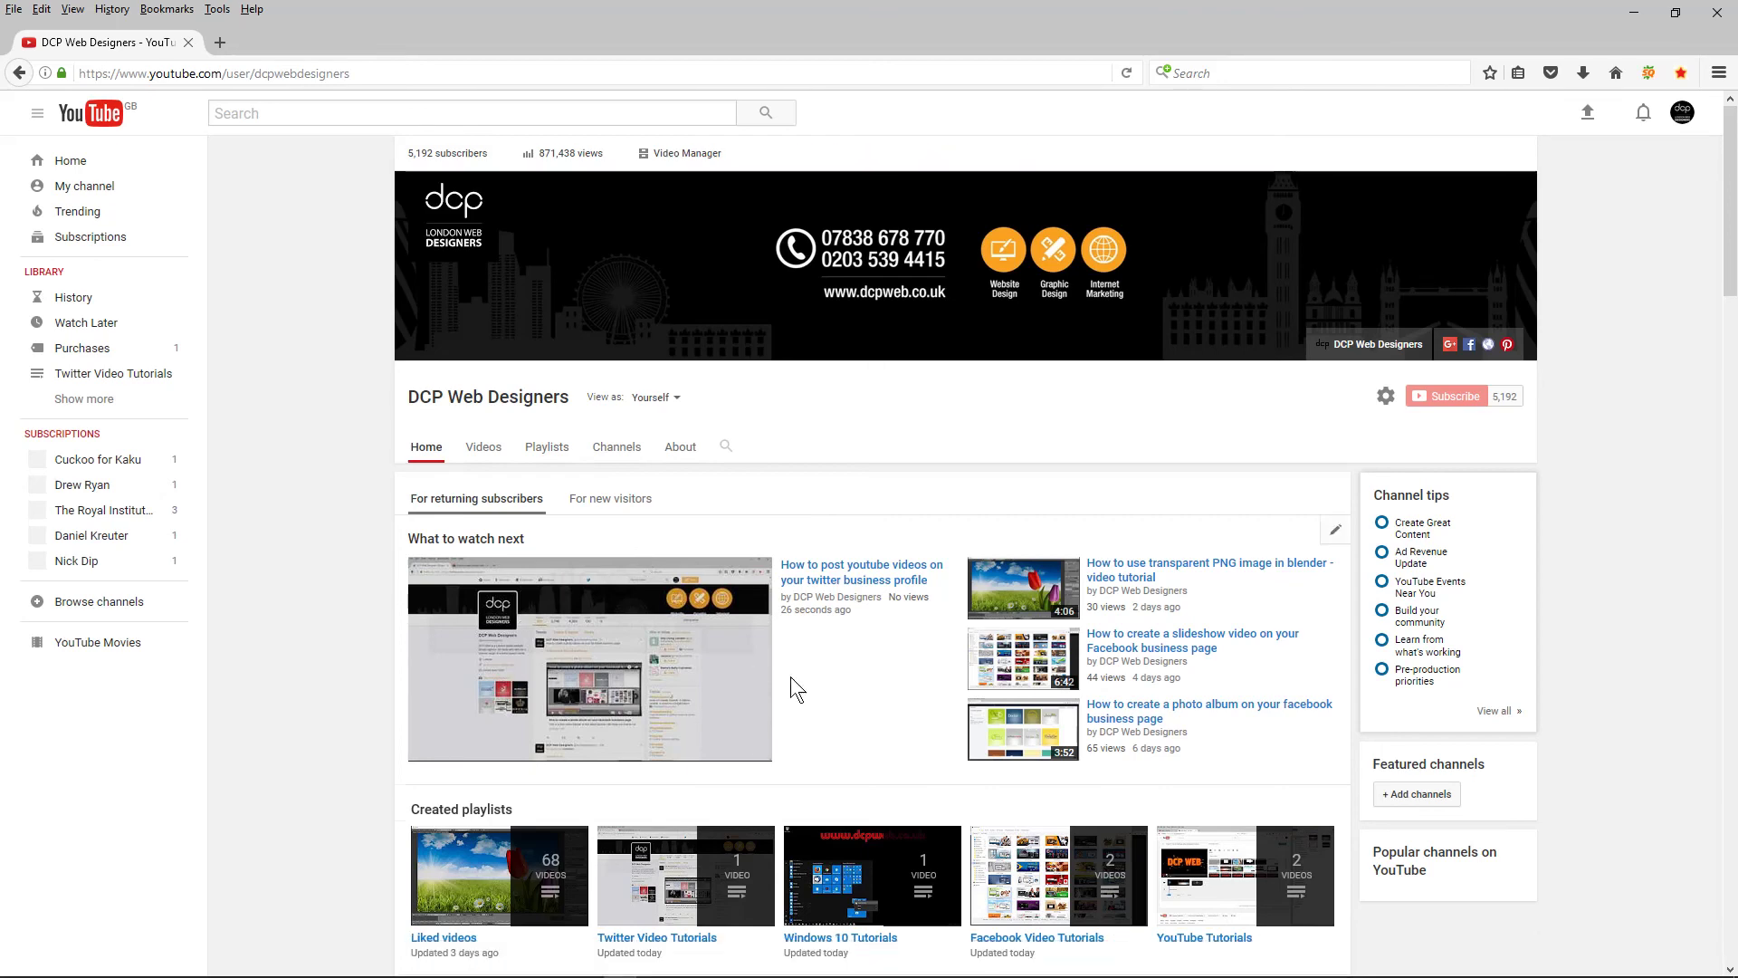
pyautogui.click(866, 578)
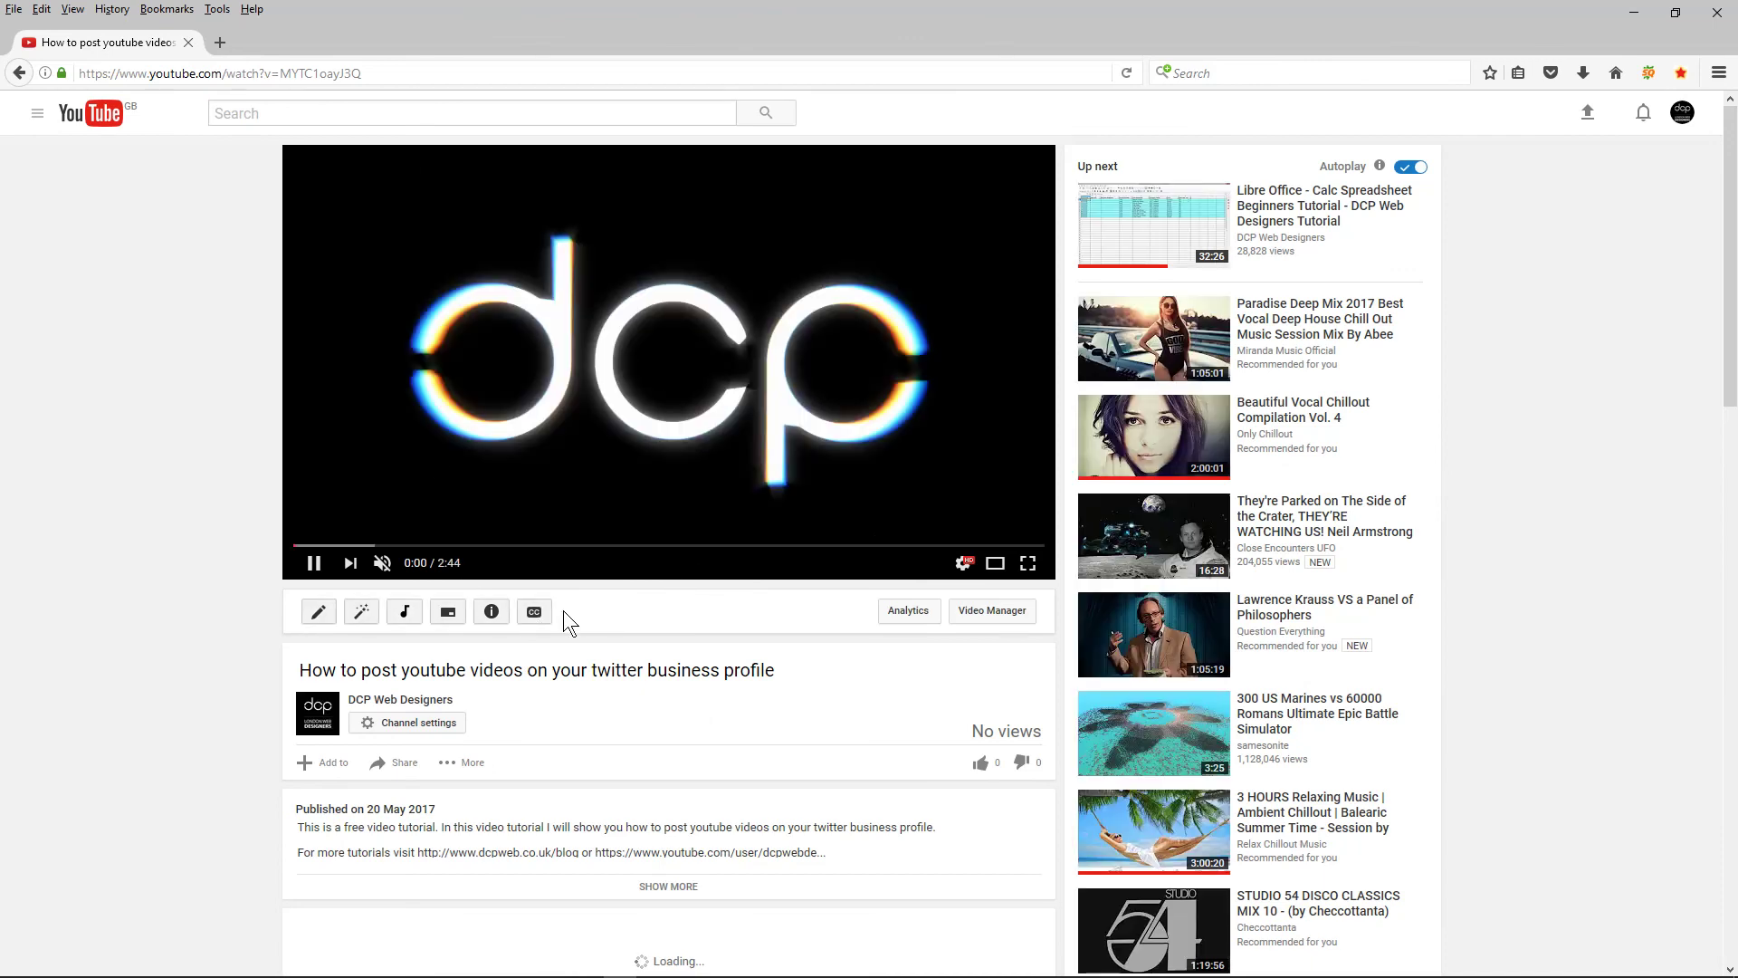
# Step: Unmute, skip ahead through 0:45, 1:26, 2:02 and 2:25, and pause on the end screen at 2:38
pyautogui.click(382, 563)
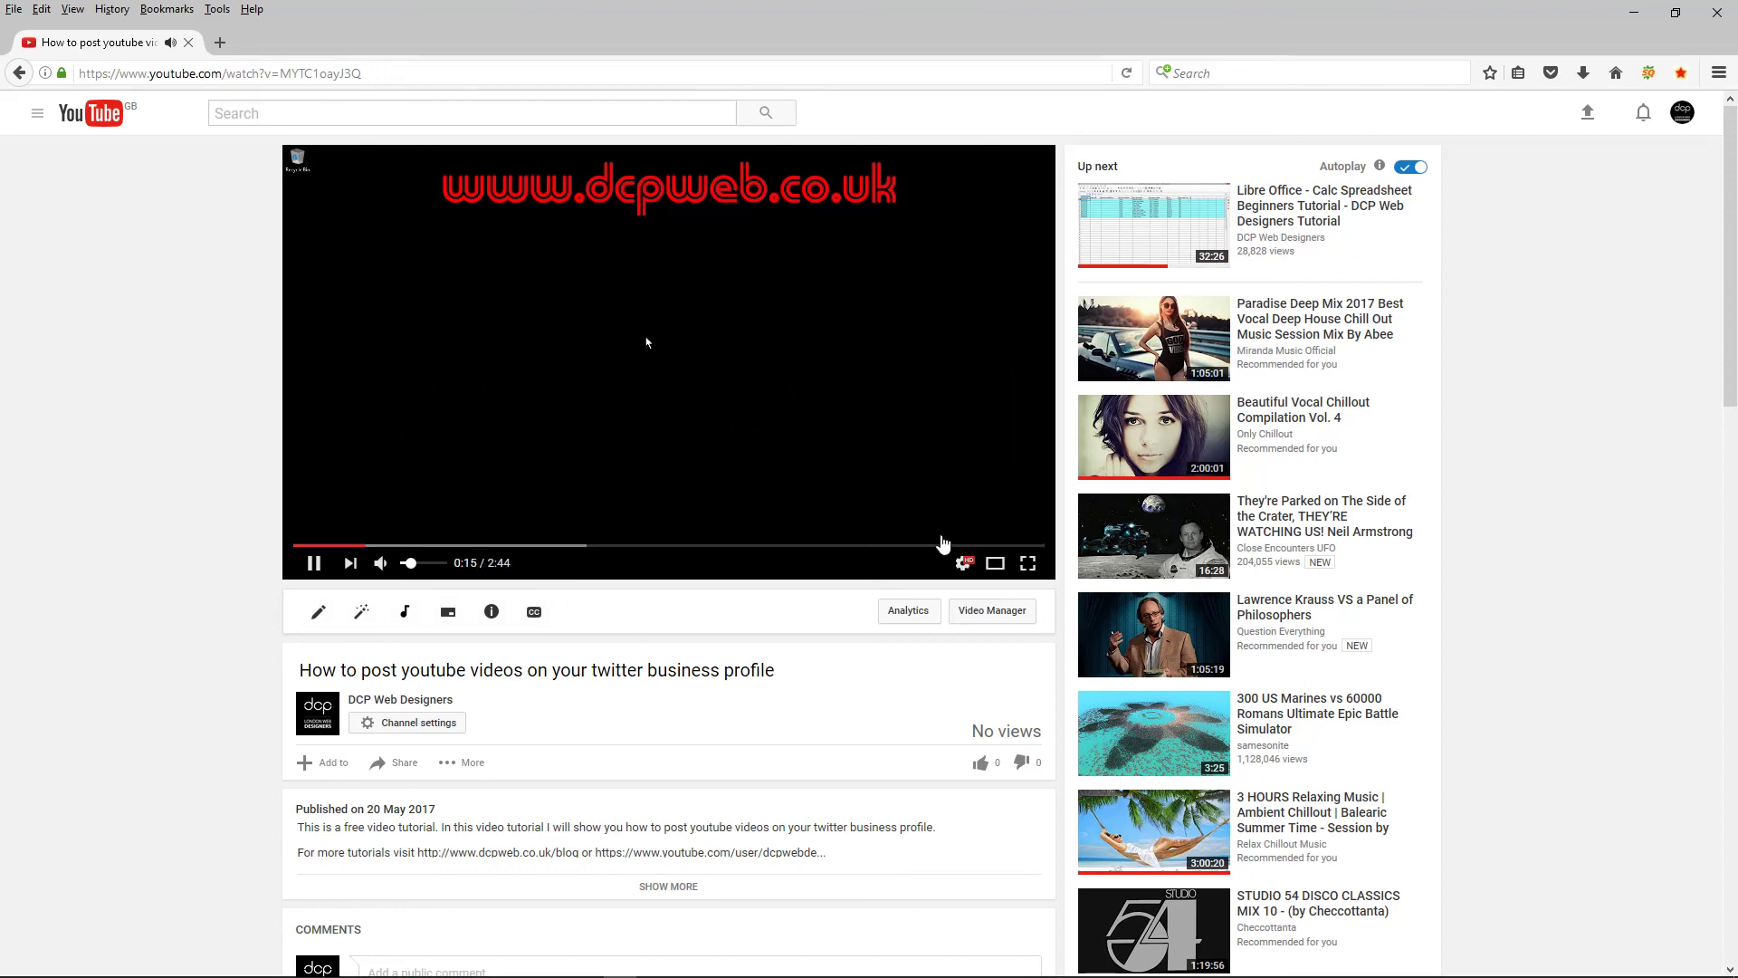
pyautogui.click(501, 545)
pyautogui.click(688, 546)
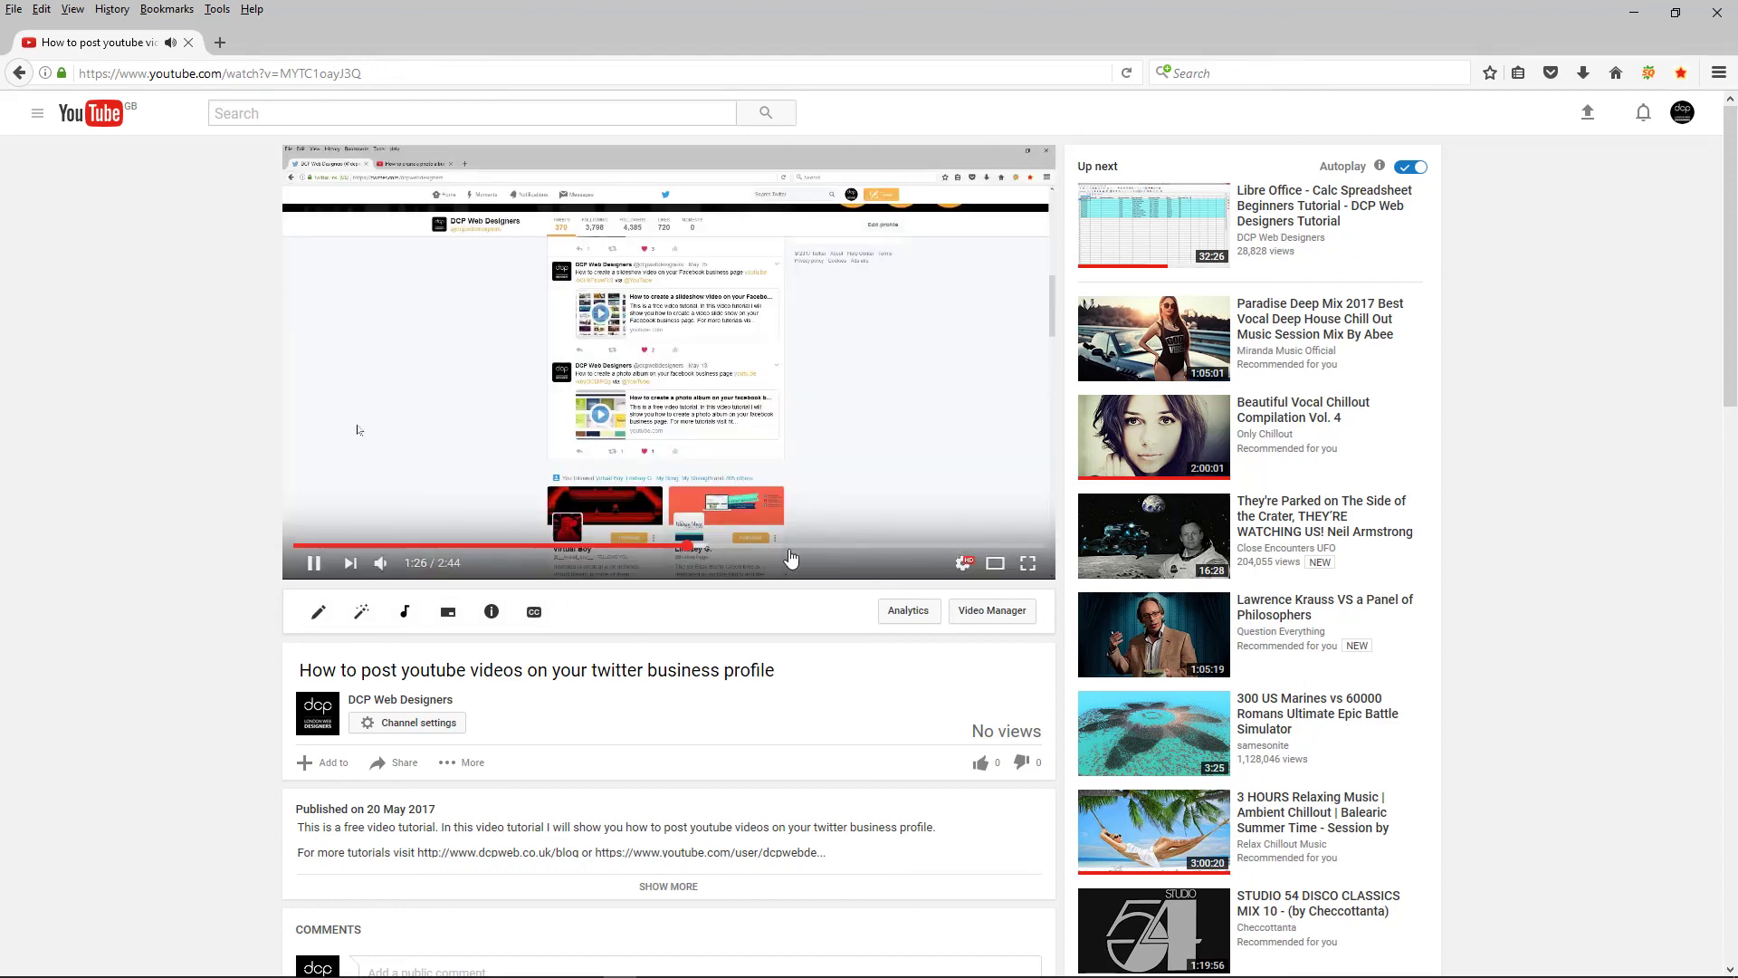
pyautogui.click(856, 545)
pyautogui.click(947, 547)
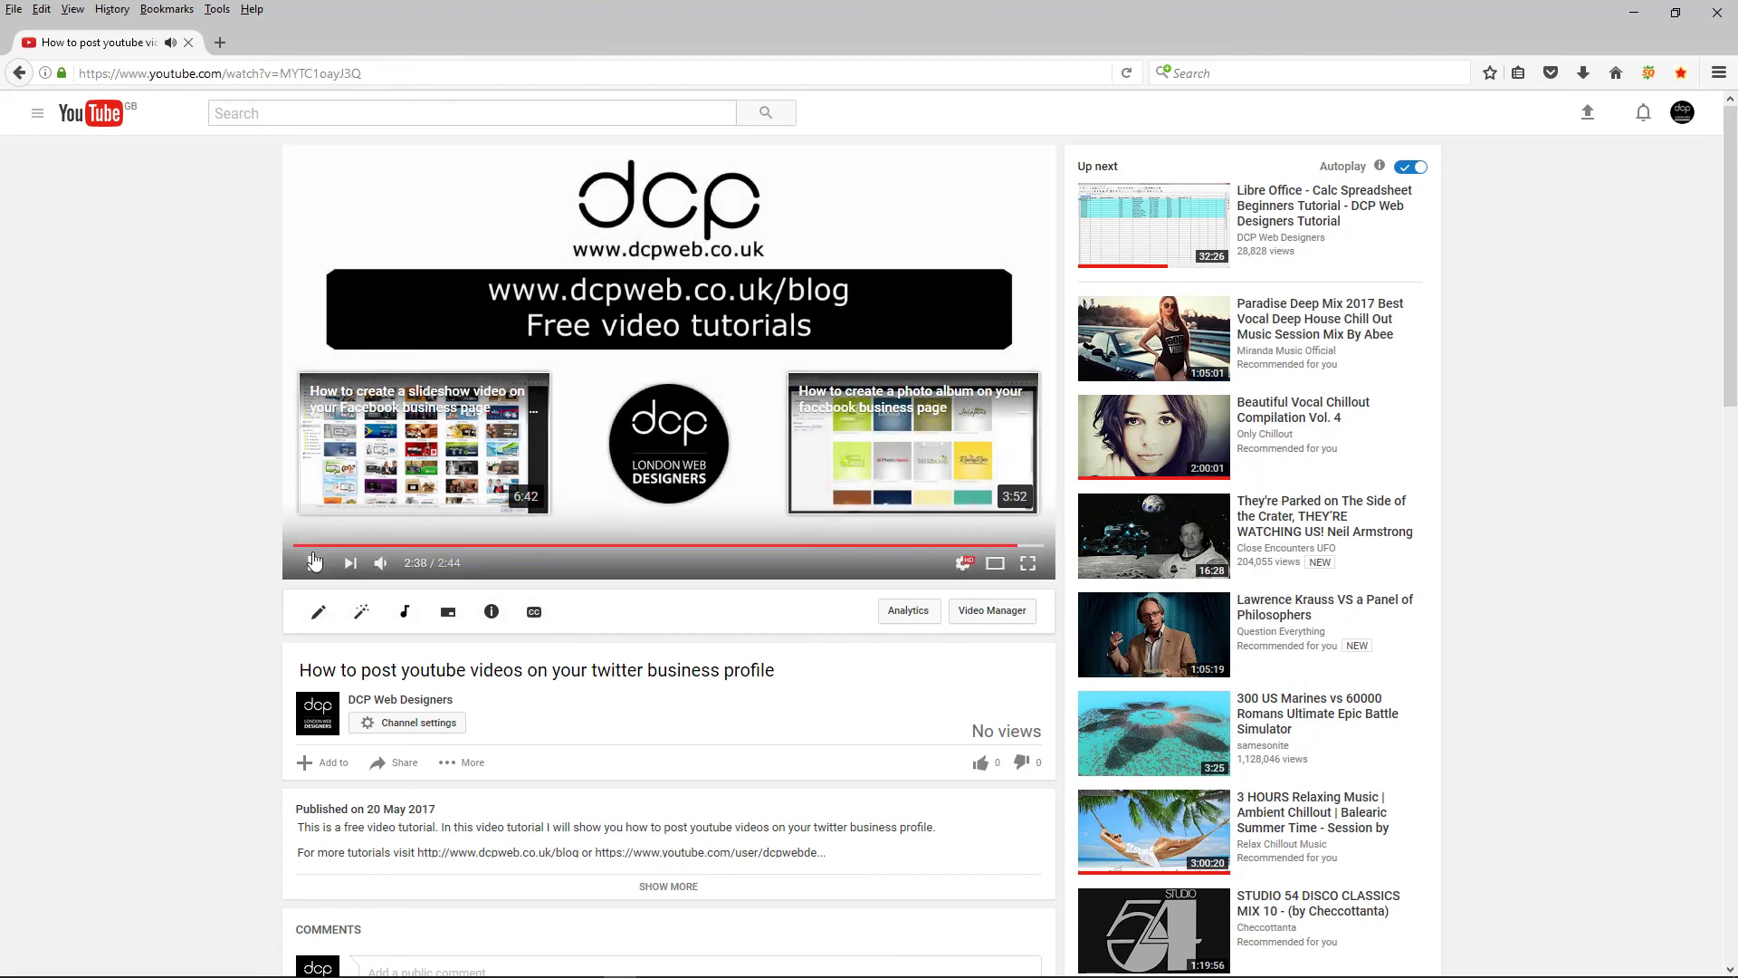
pyautogui.click(314, 563)
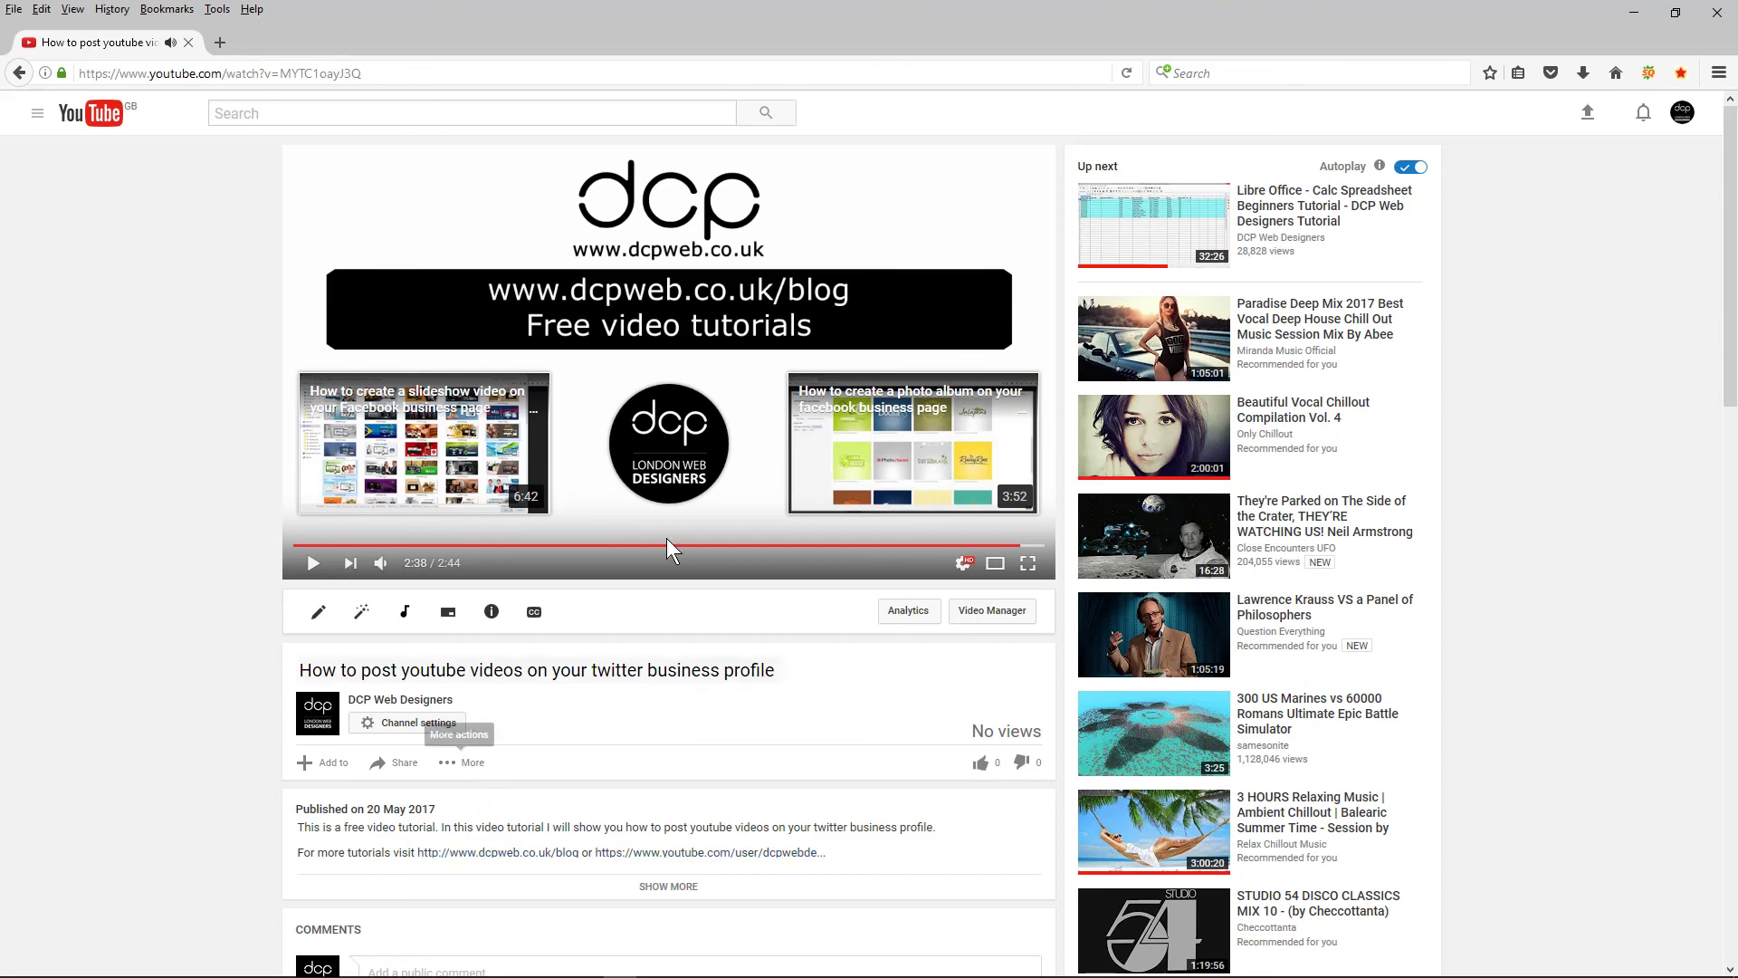